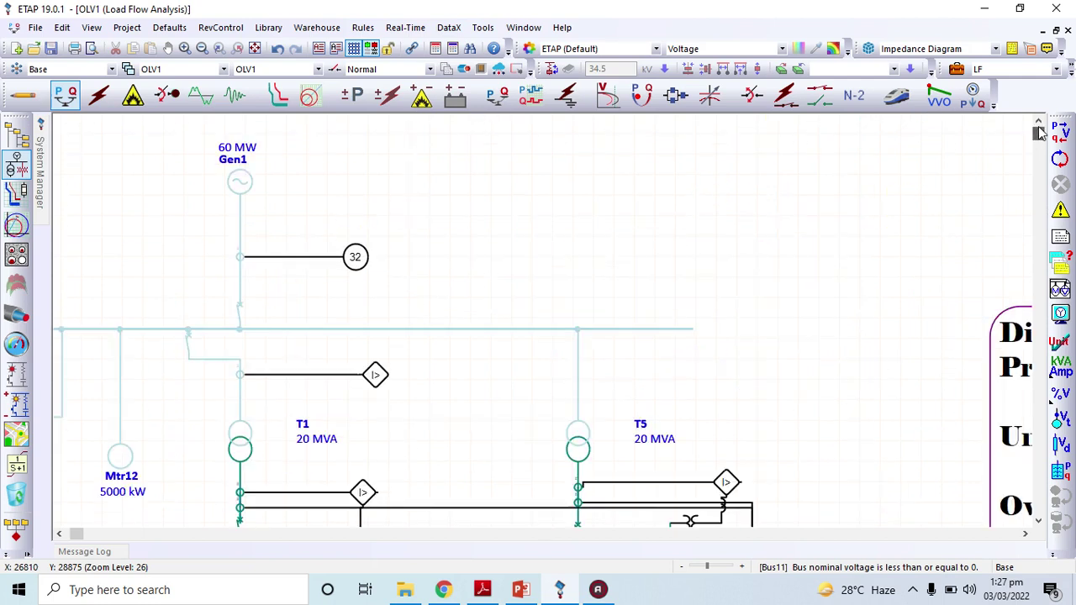
Step: Review Lump2's nameplate ratings without changes, then switch the one-line diagram to Edit Mode
drag(1039, 132, 1040, 140)
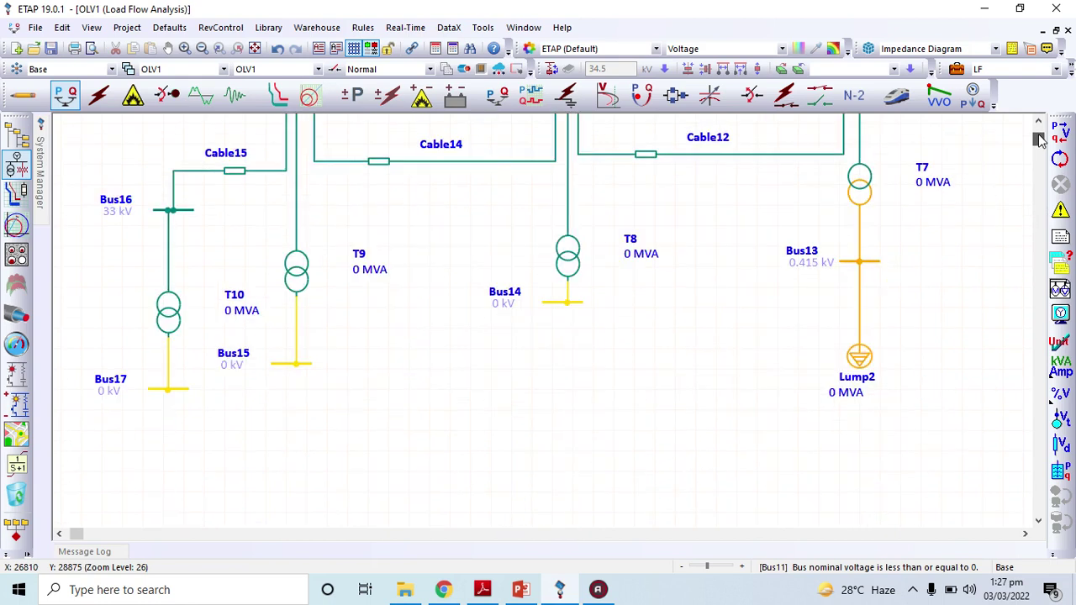
click(858, 361)
double_click(859, 361)
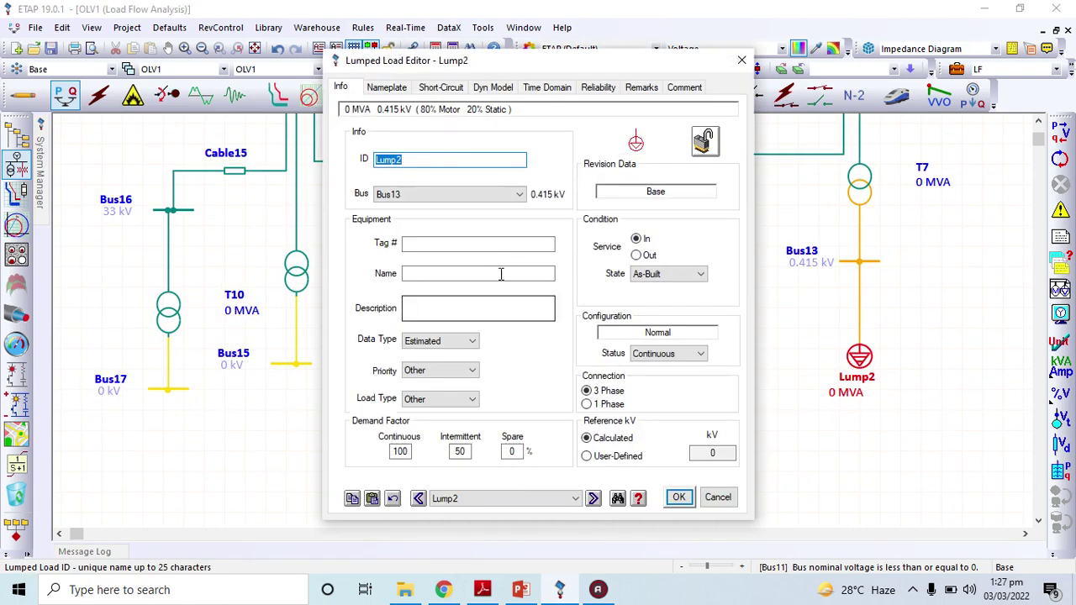
click(385, 87)
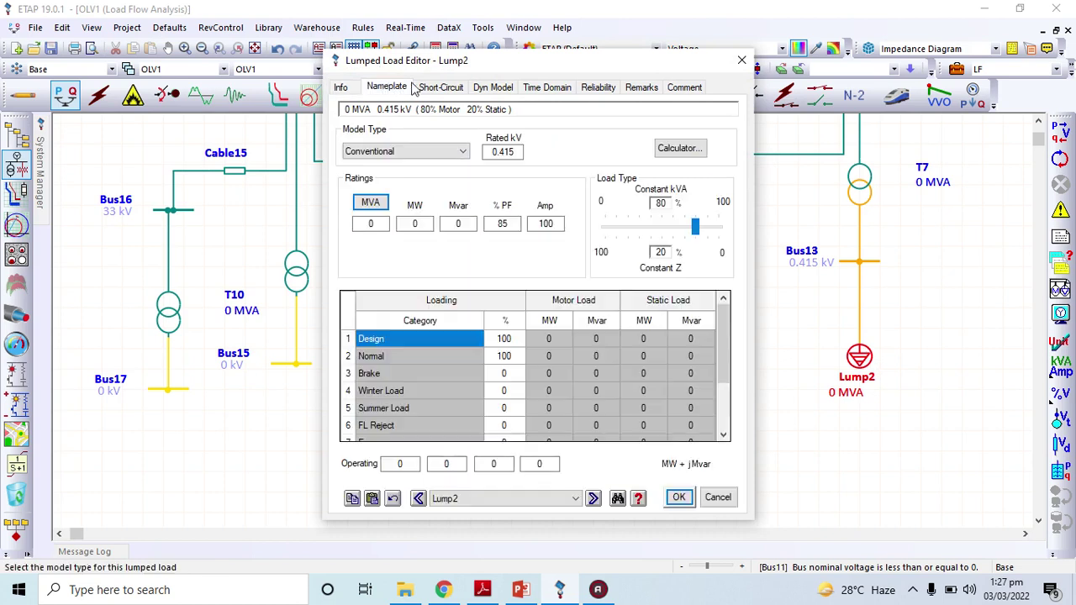
key(Escape)
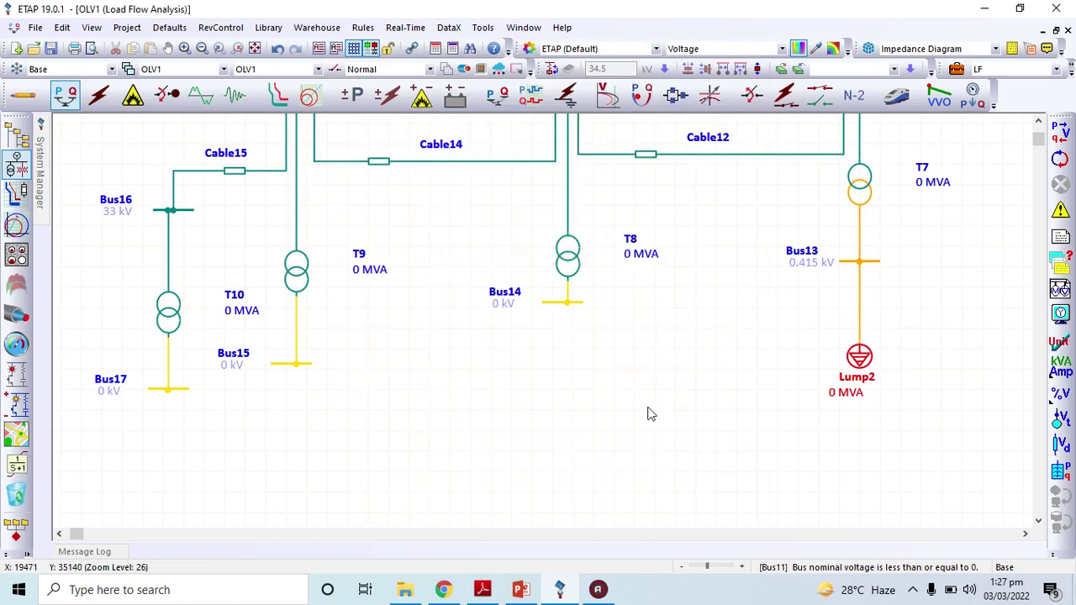
click(23, 95)
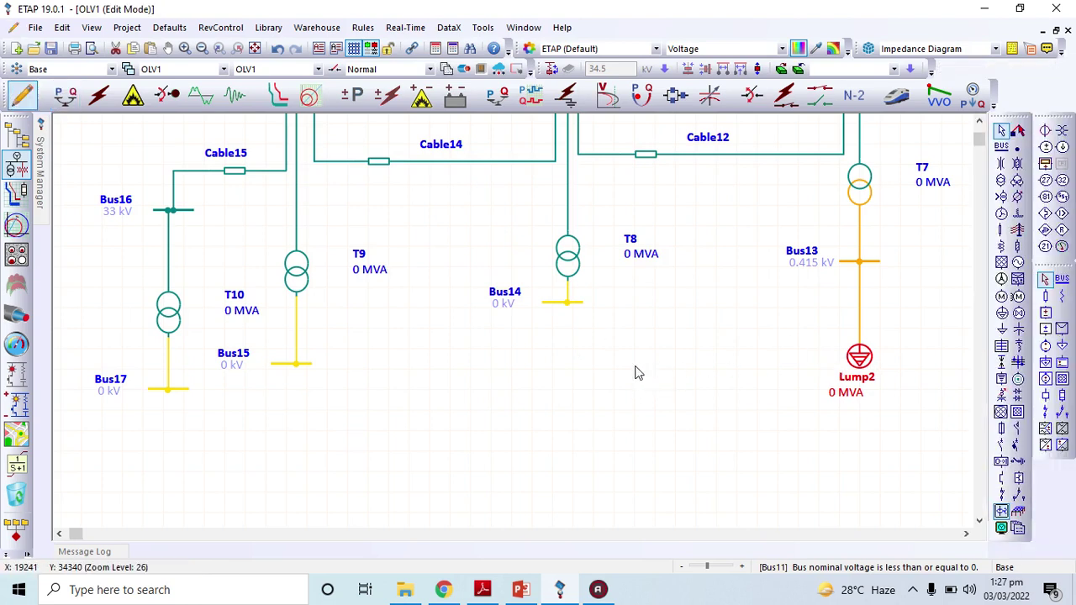
Step: Set transformer T7's rated power to 2.5 MVA
click(858, 204)
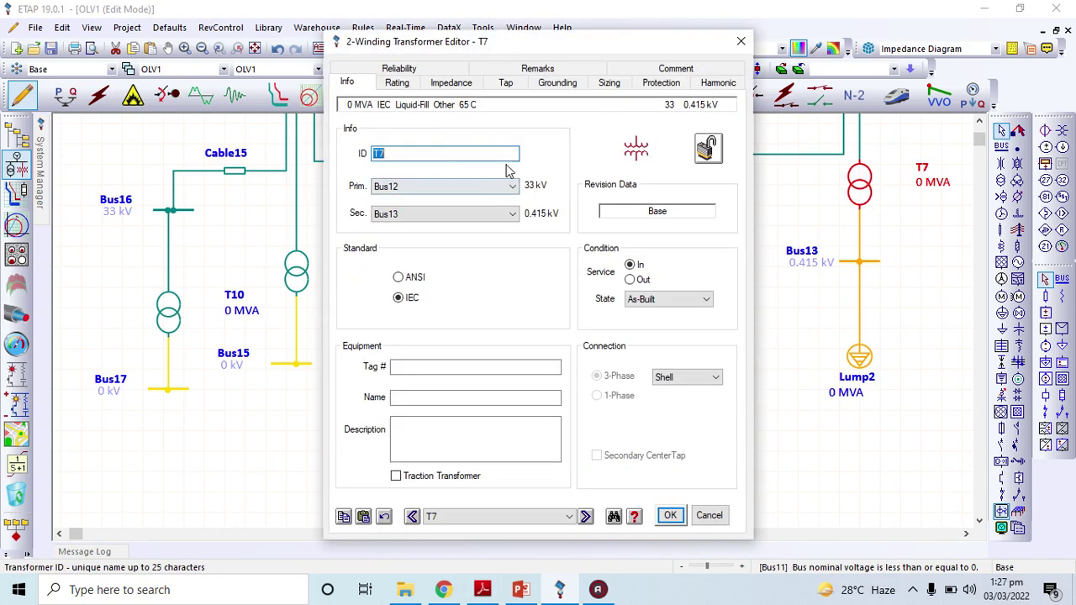
click(396, 84)
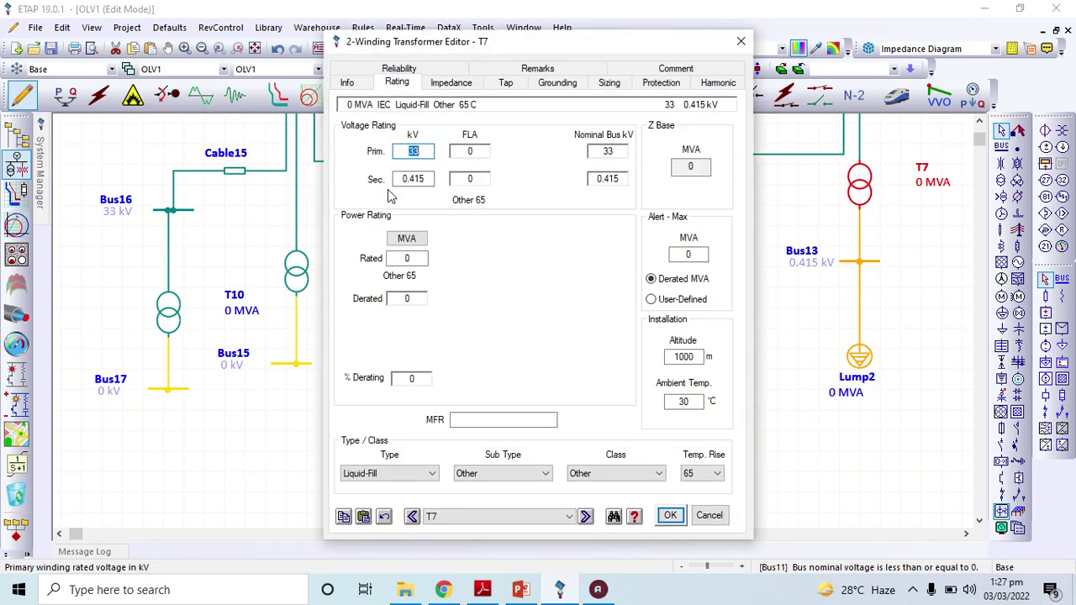
click(414, 258)
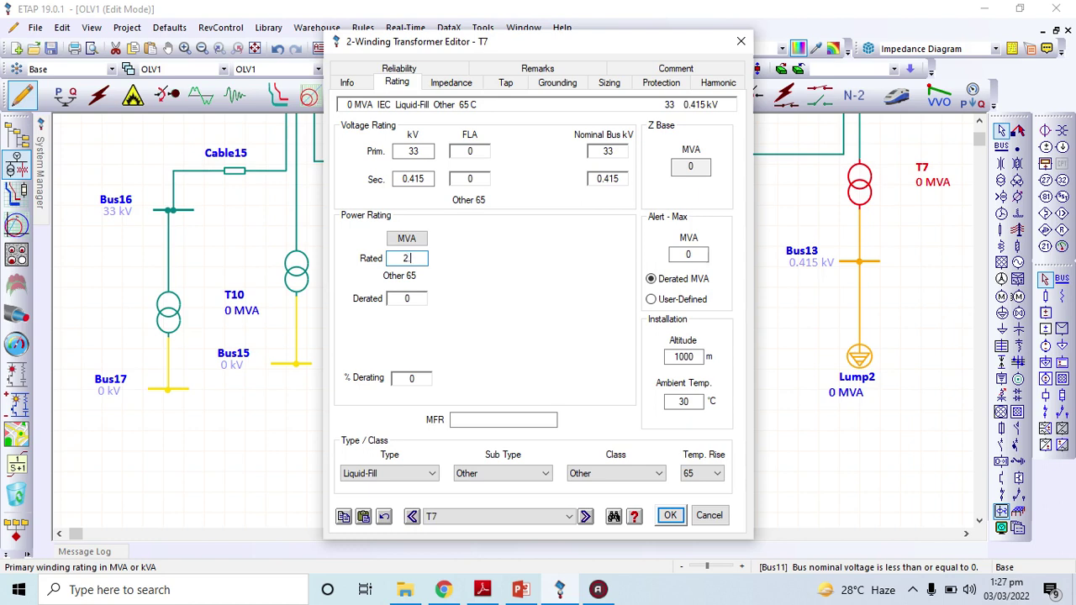
key(Tab)
key(Return)
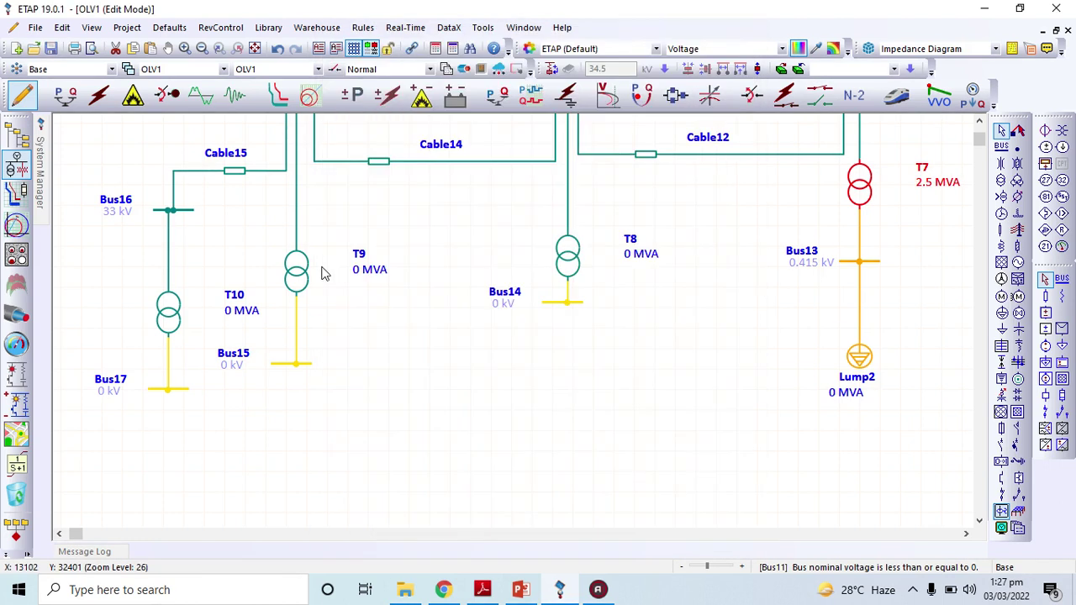
Step: Set transformer T8's rated power to 1.5 MVA
click(568, 261)
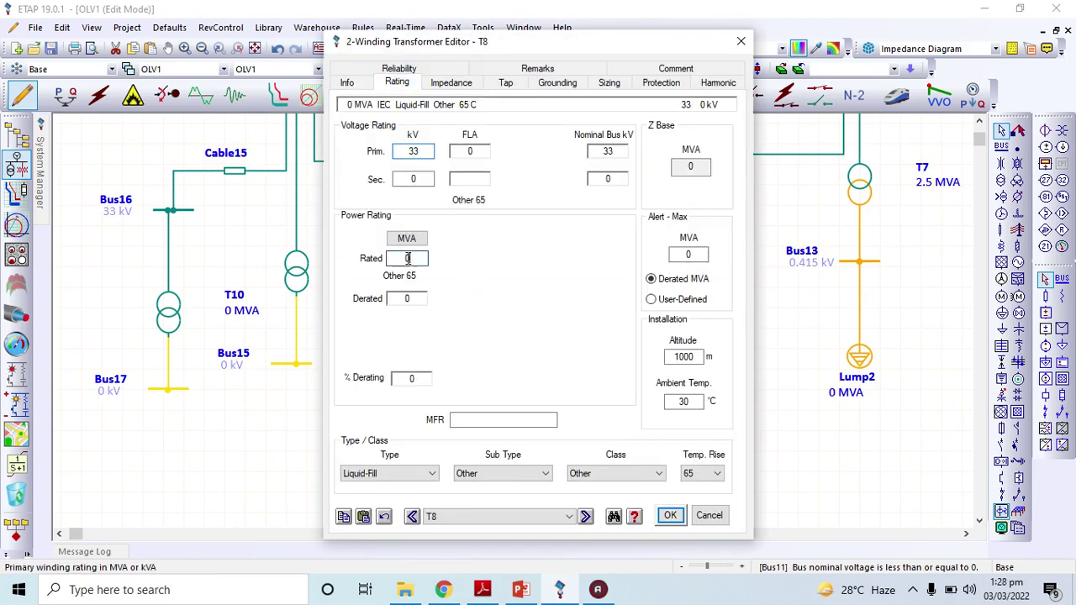
text(5)
key(Return)
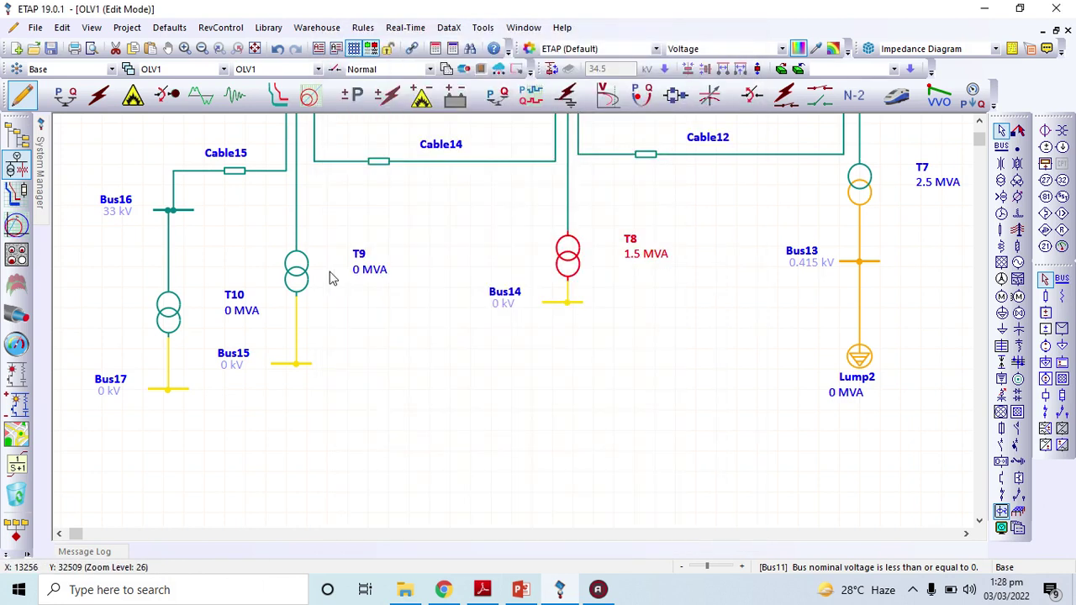
Step: Give transformer T9 an 11 kV secondary and a 2 MVA rating
double_click(298, 277)
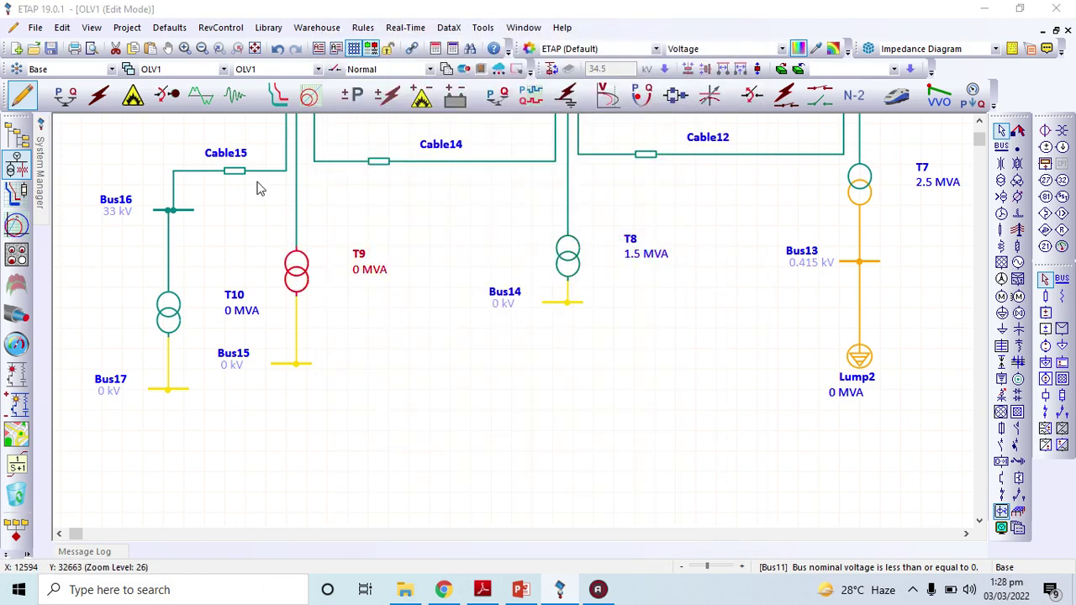
click(398, 83)
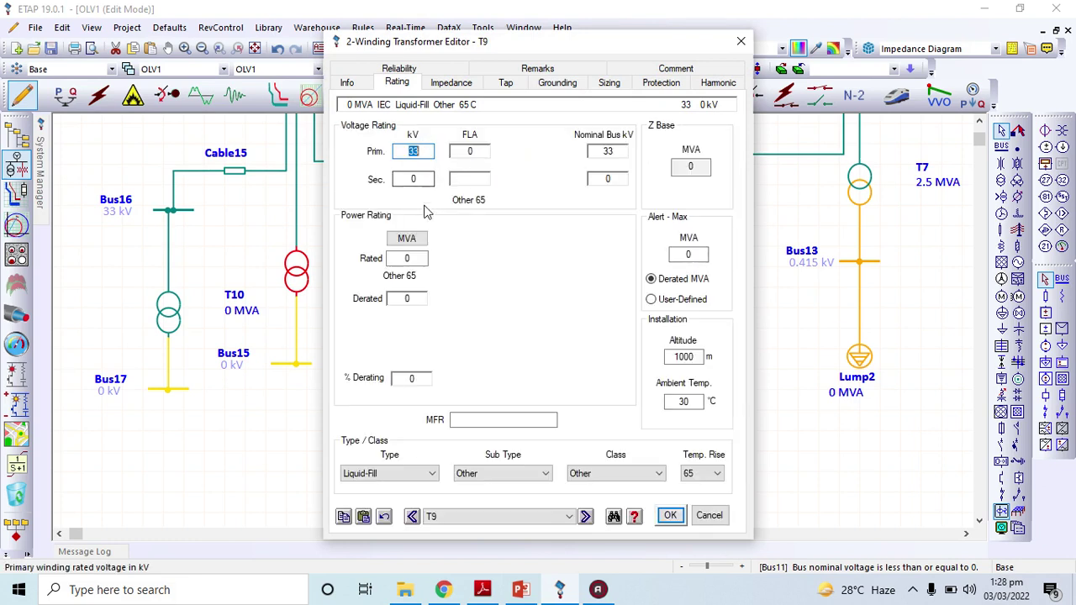
click(424, 179)
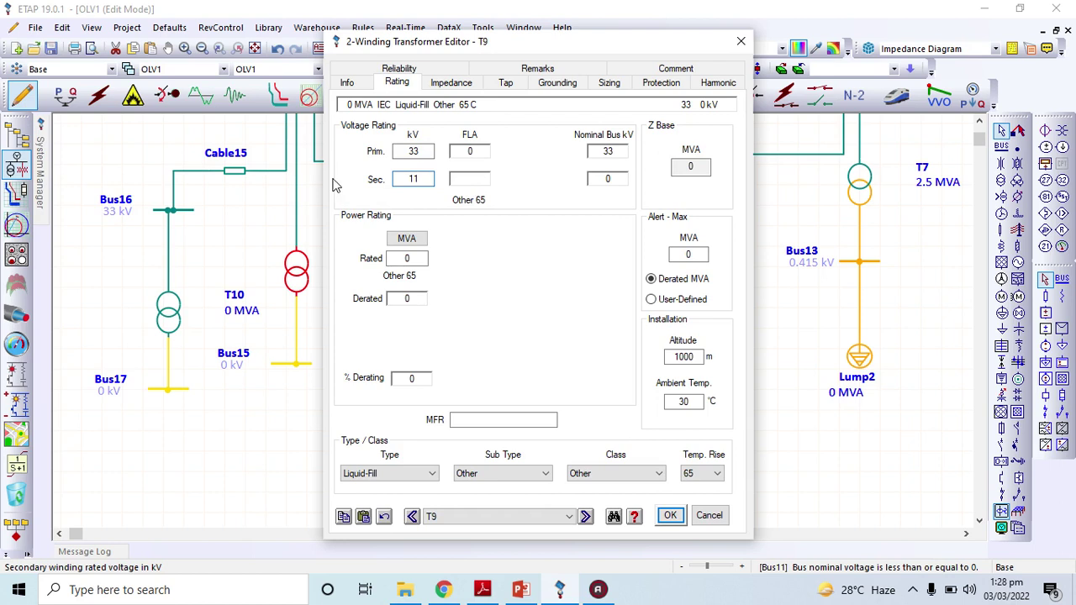
text(11)
click(406, 258)
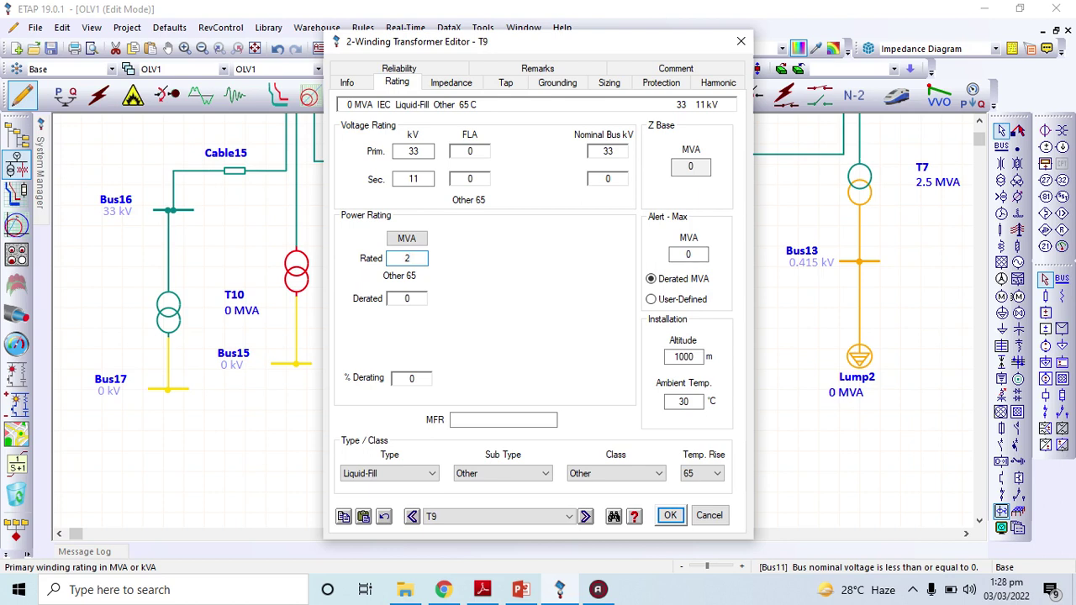
Step: Apply typical impedance and no-load test data to T9, check Grounding and Sizing, and save
click(452, 83)
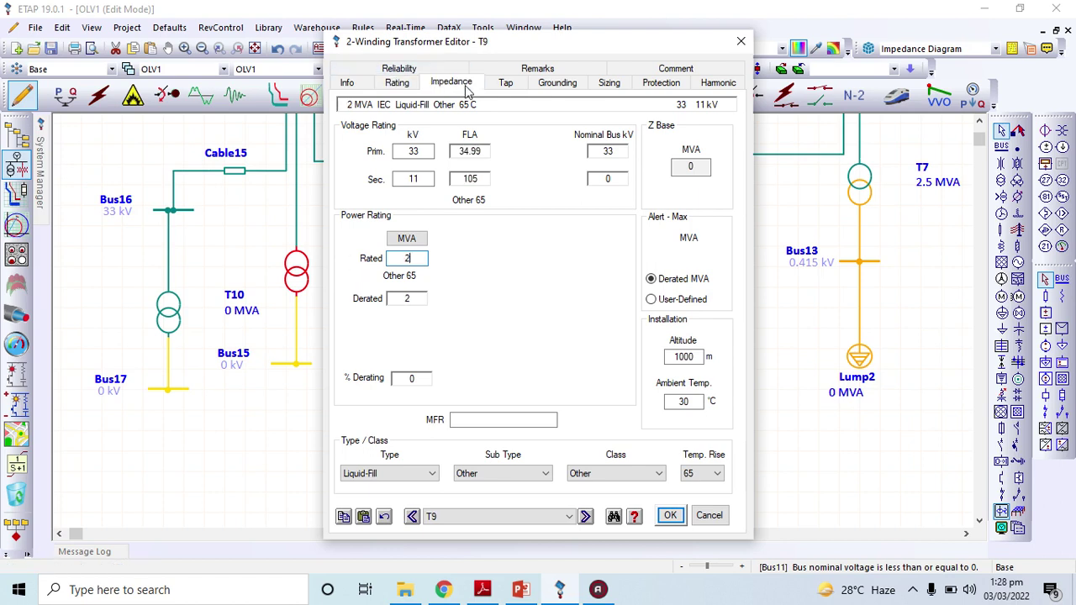
click(437, 238)
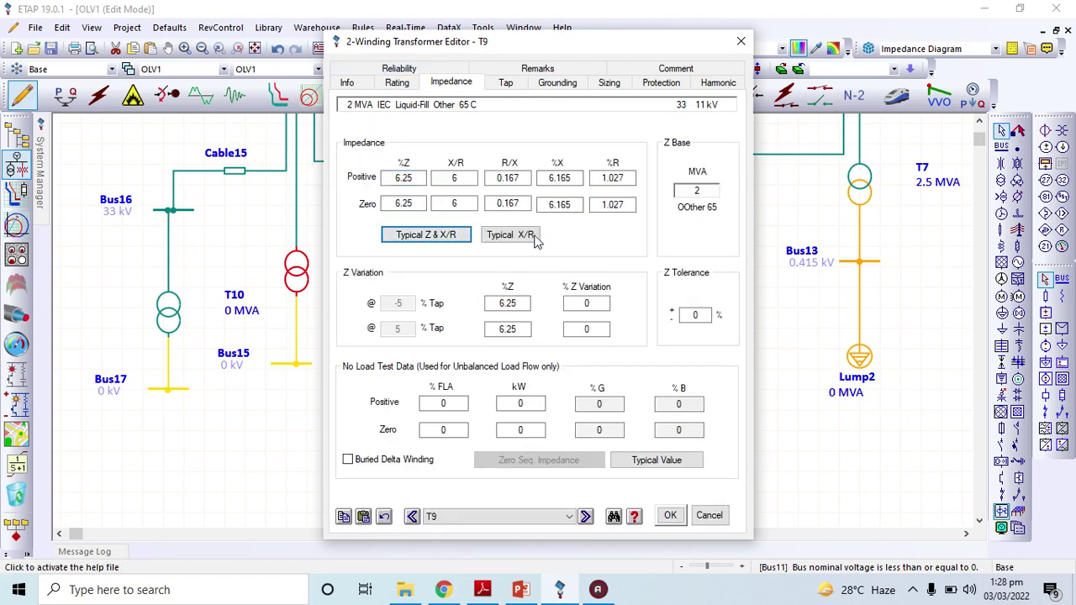
click(672, 459)
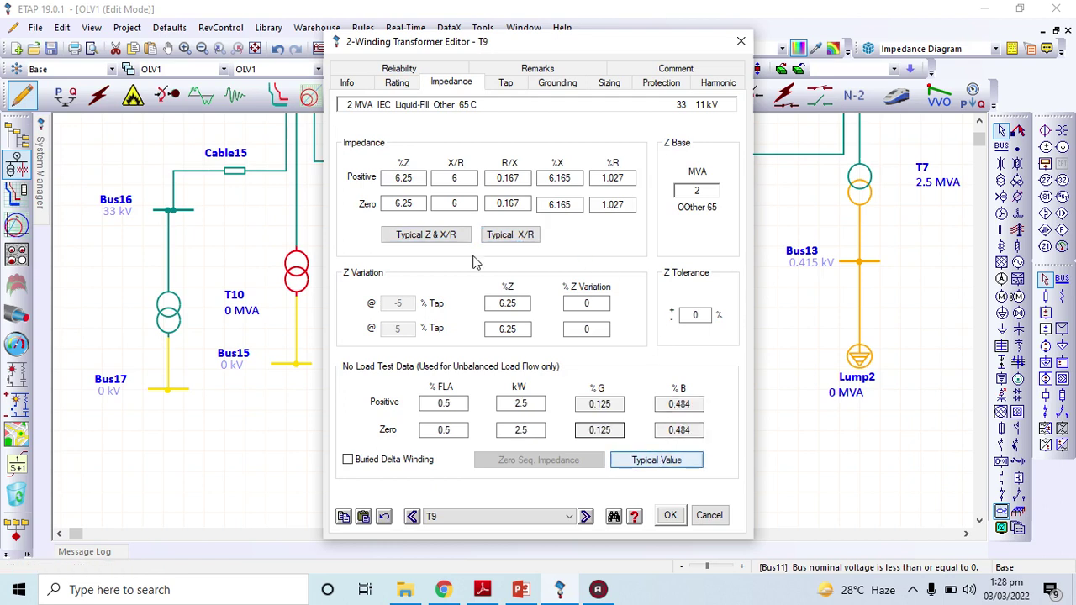
click(562, 84)
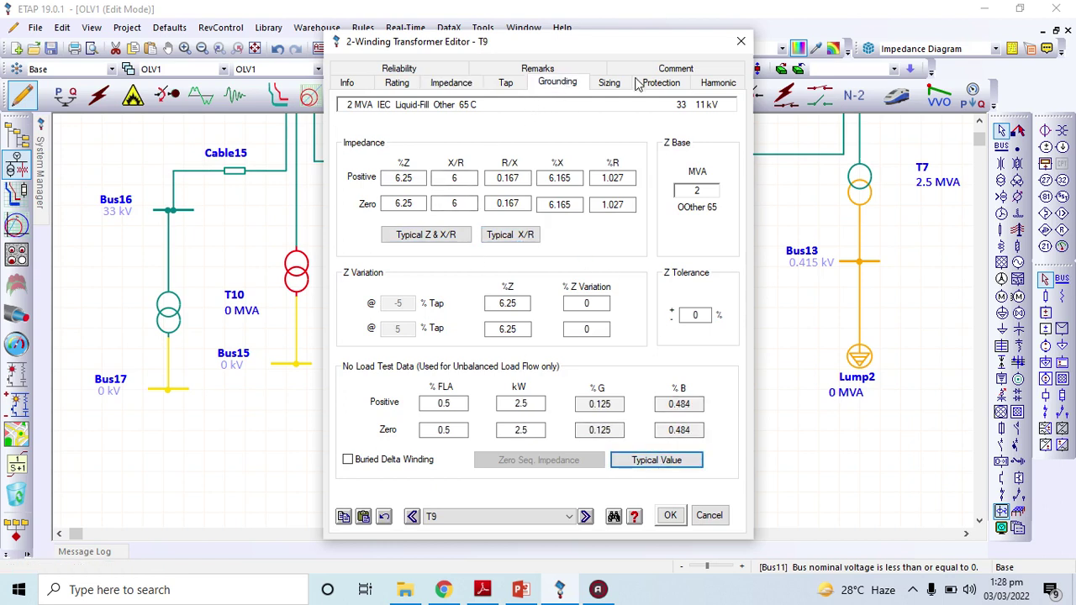
click(610, 84)
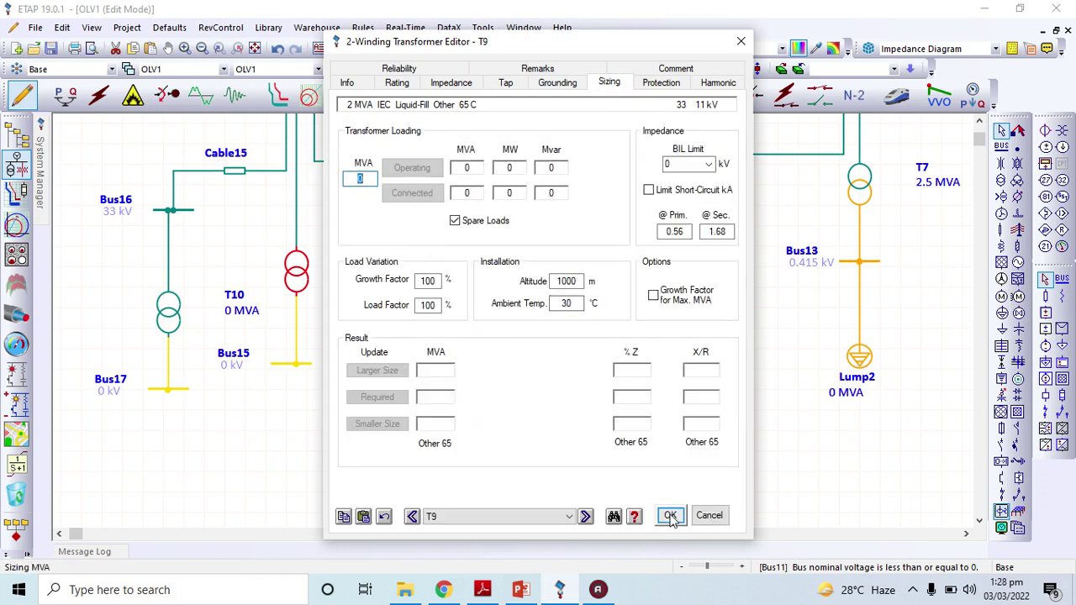
click(670, 516)
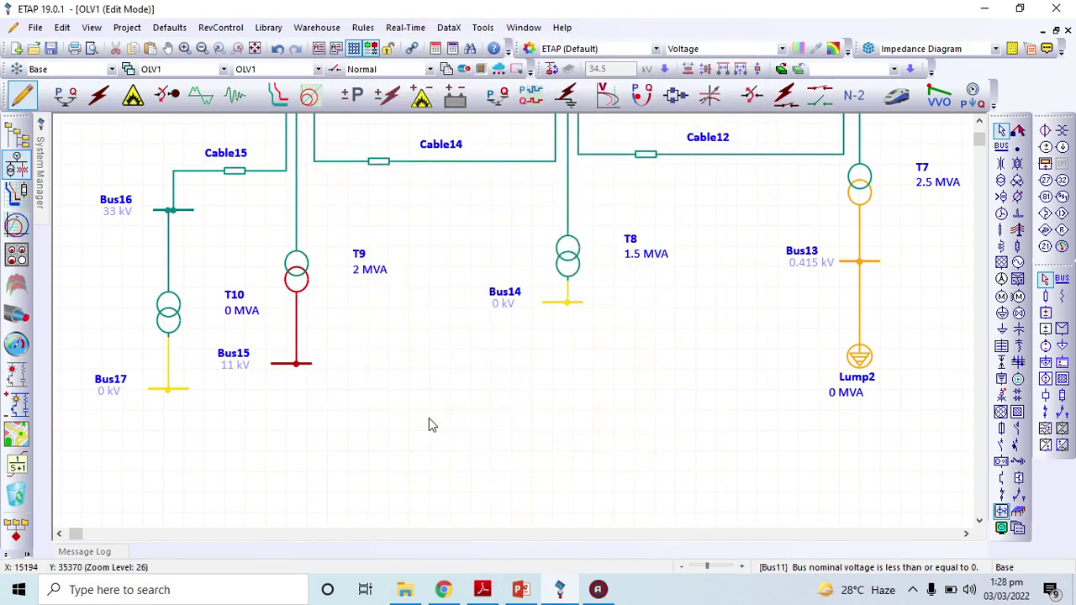
Step: Reopen T9's properties to verify the settings, then close them
click(297, 284)
double_click(296, 284)
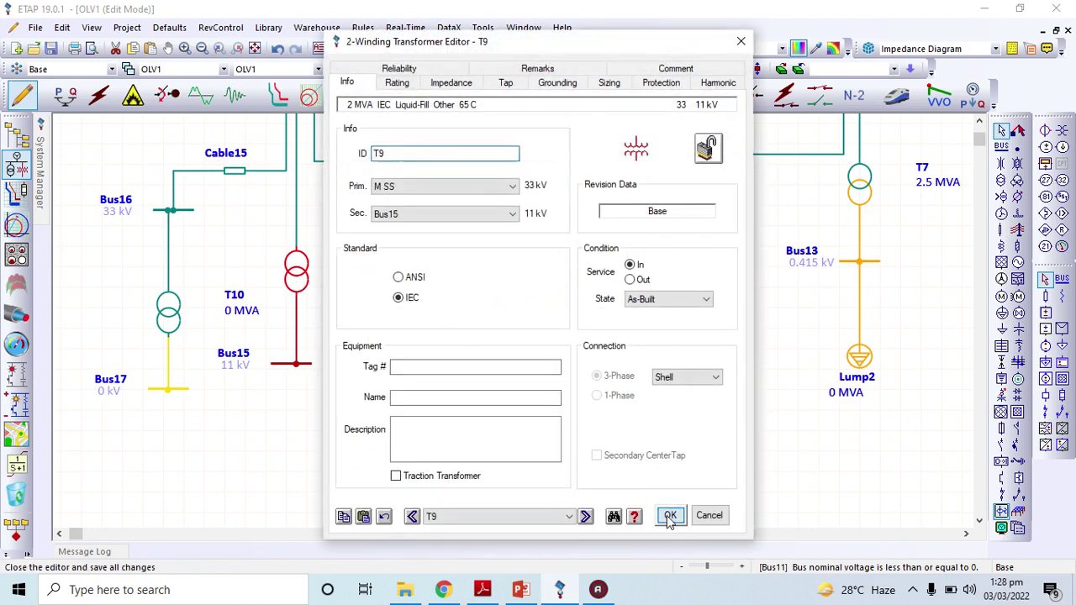
click(670, 516)
Step: Set transformer T8's secondary voltage to 0.415 kV, then open transformer T10's properties
click(572, 267)
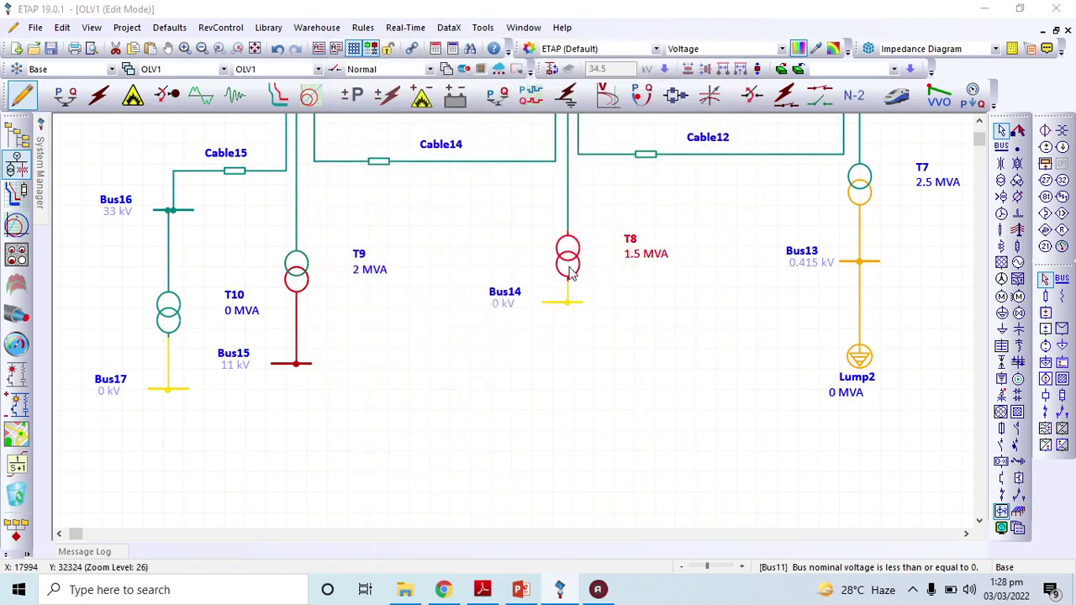
double_click(573, 268)
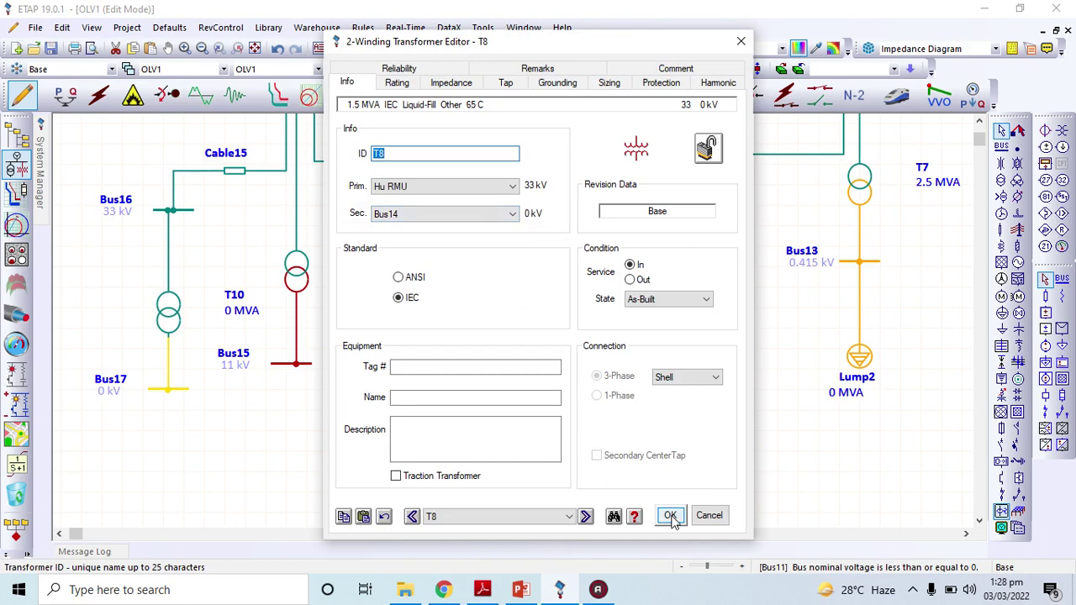
click(410, 81)
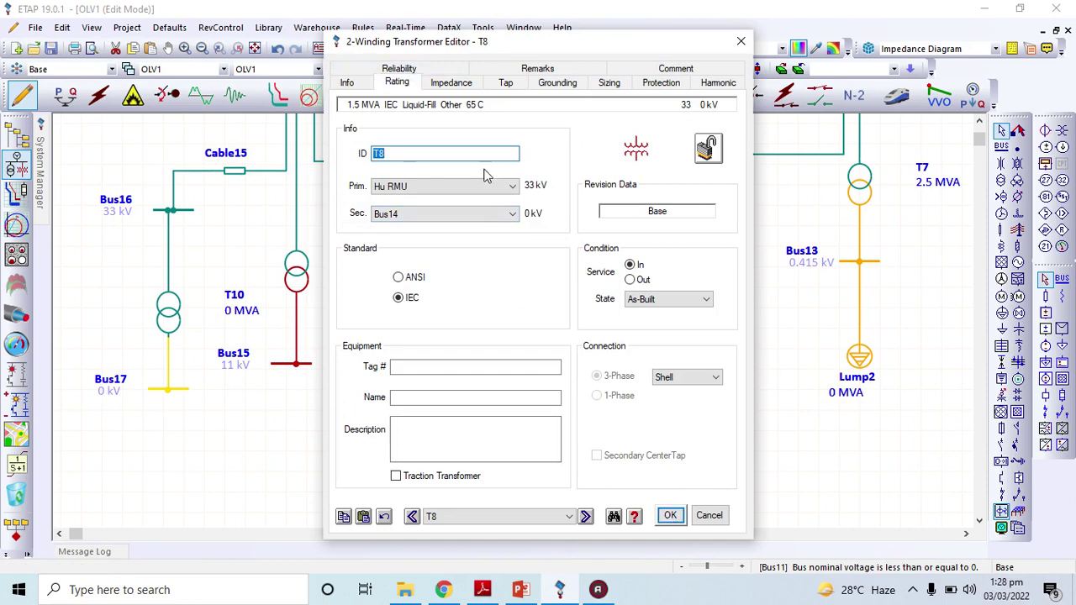
click(413, 179)
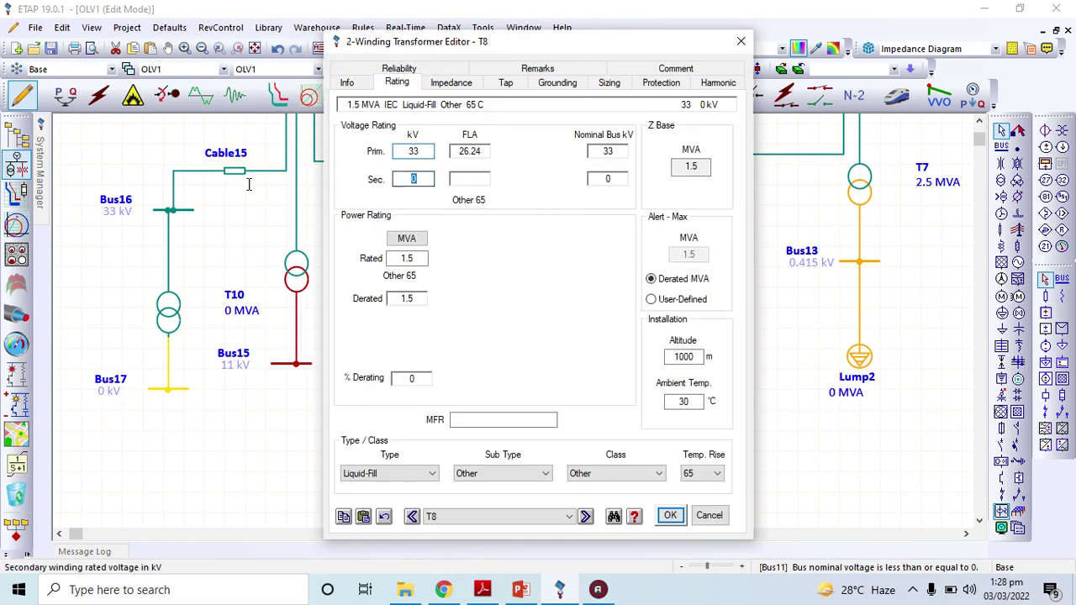
key(Return)
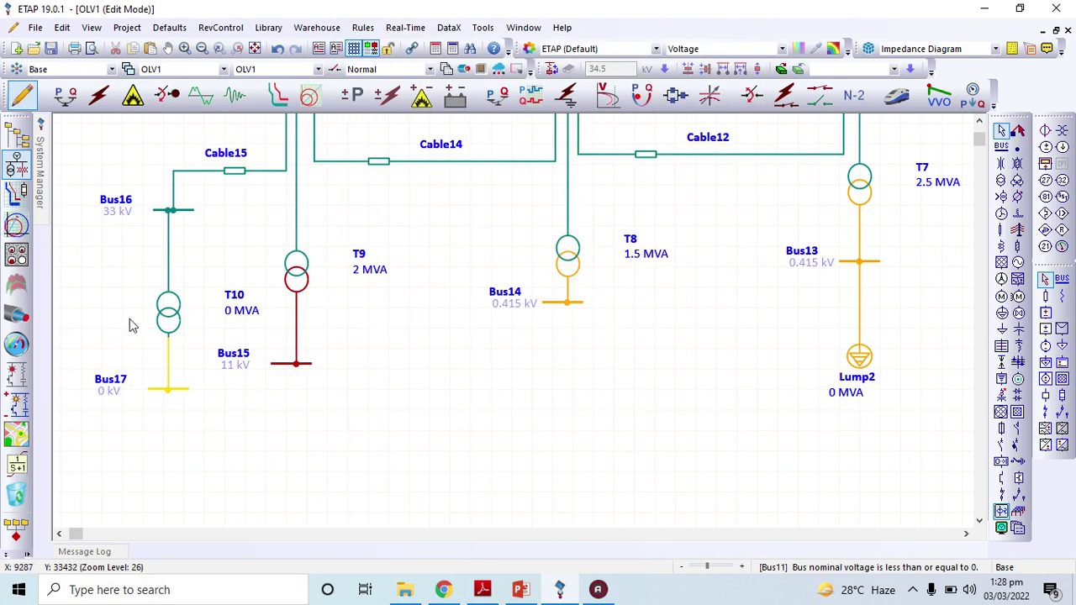
click(166, 327)
double_click(165, 327)
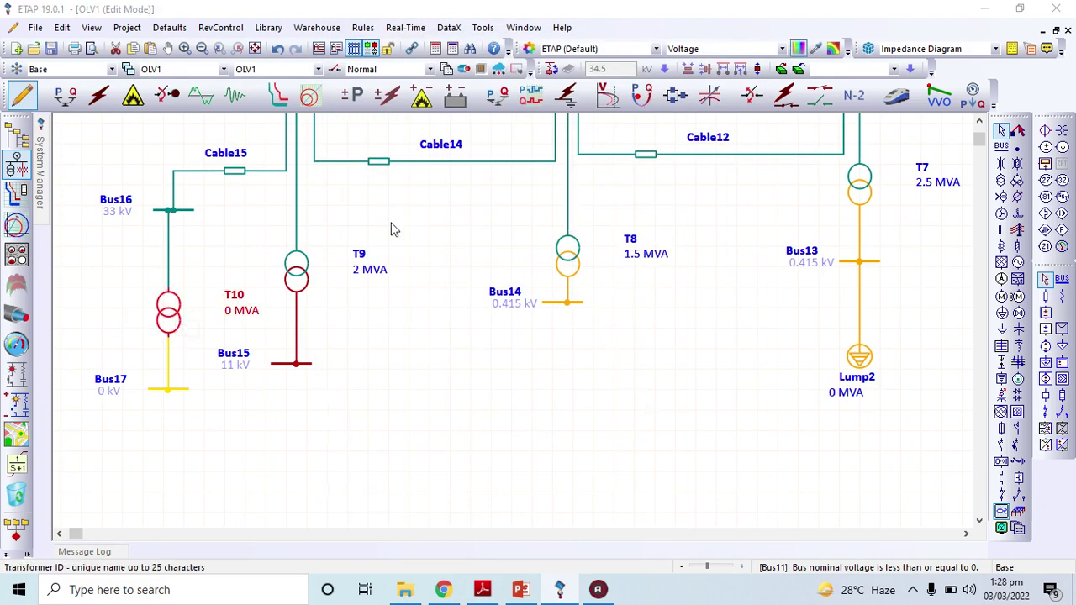
Step: Give T10 a 6.6 kV secondary, 2.5 MVA rating, and typical impedance, X/R and no-load data
click(402, 84)
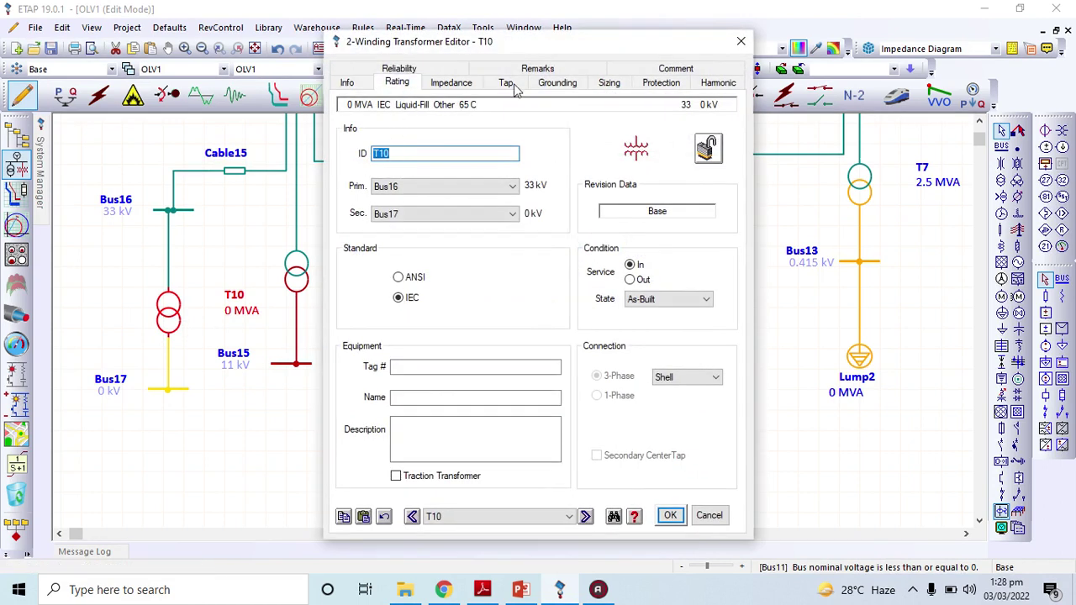
click(412, 179)
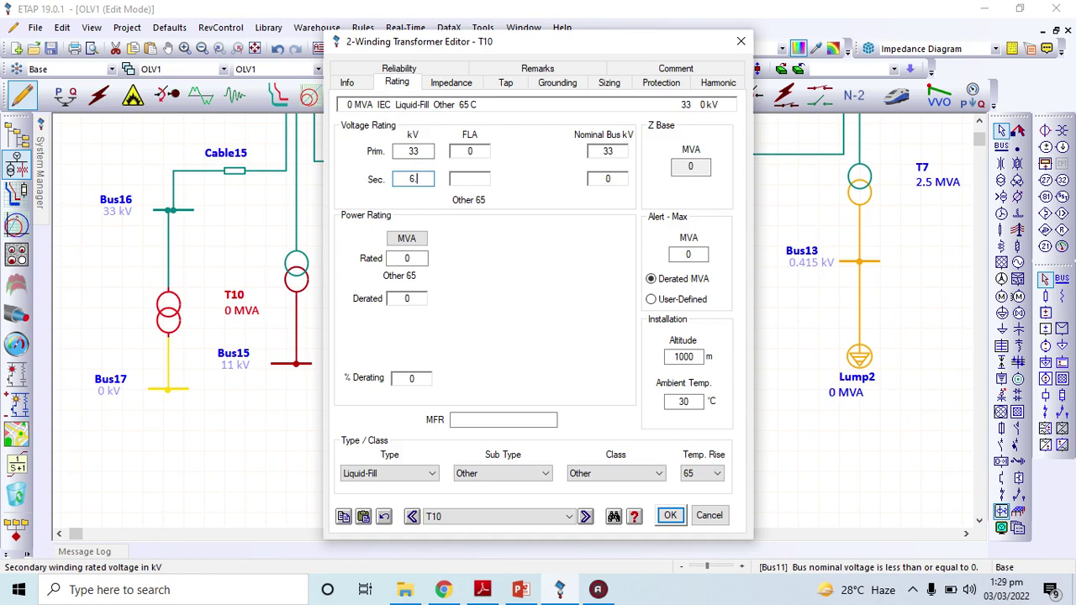
click(417, 259)
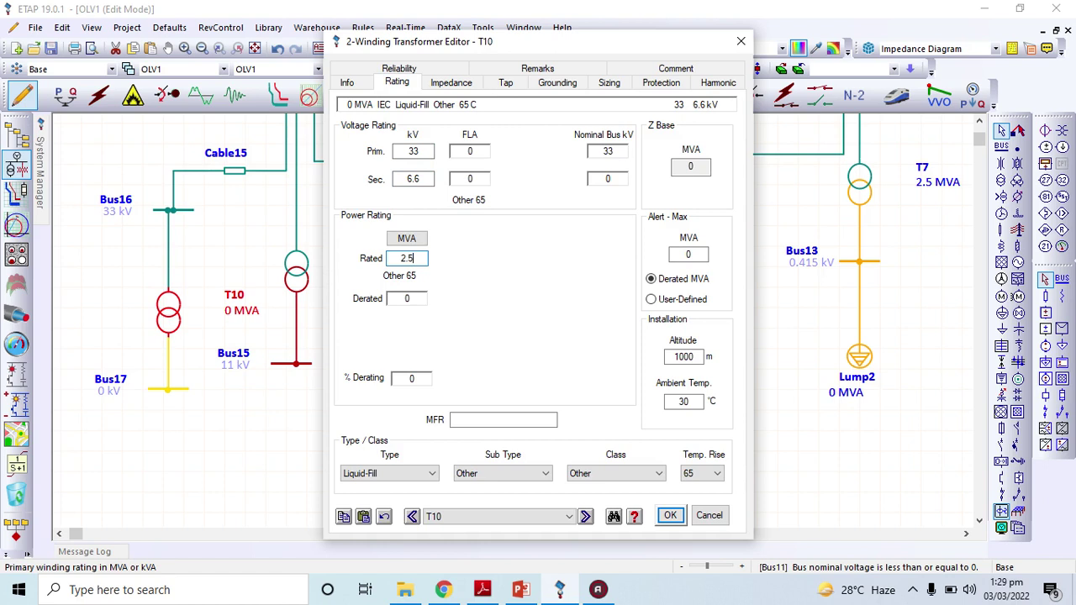
click(451, 83)
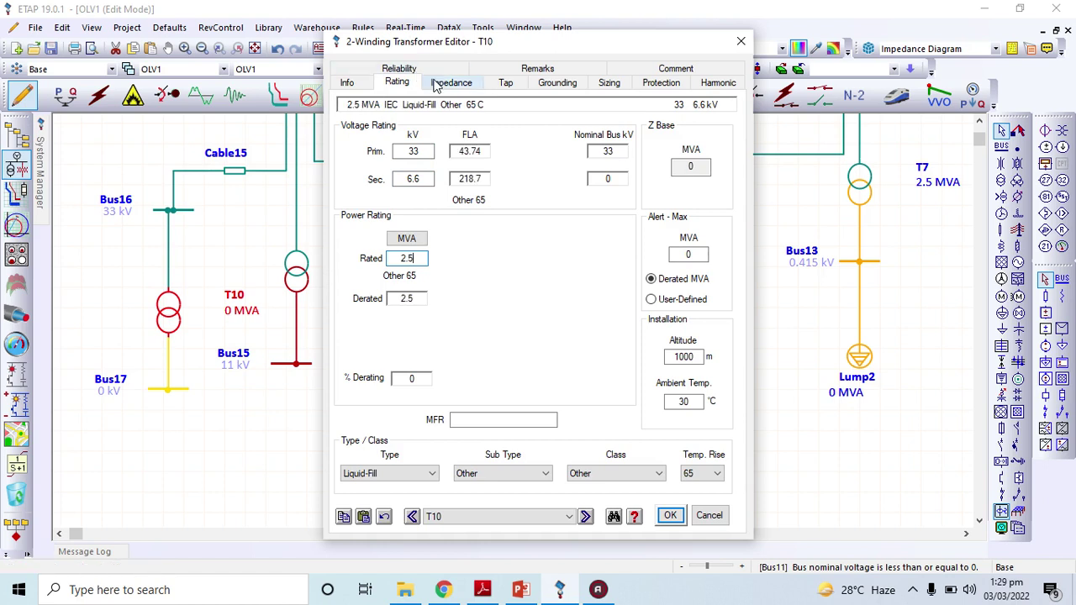
click(445, 240)
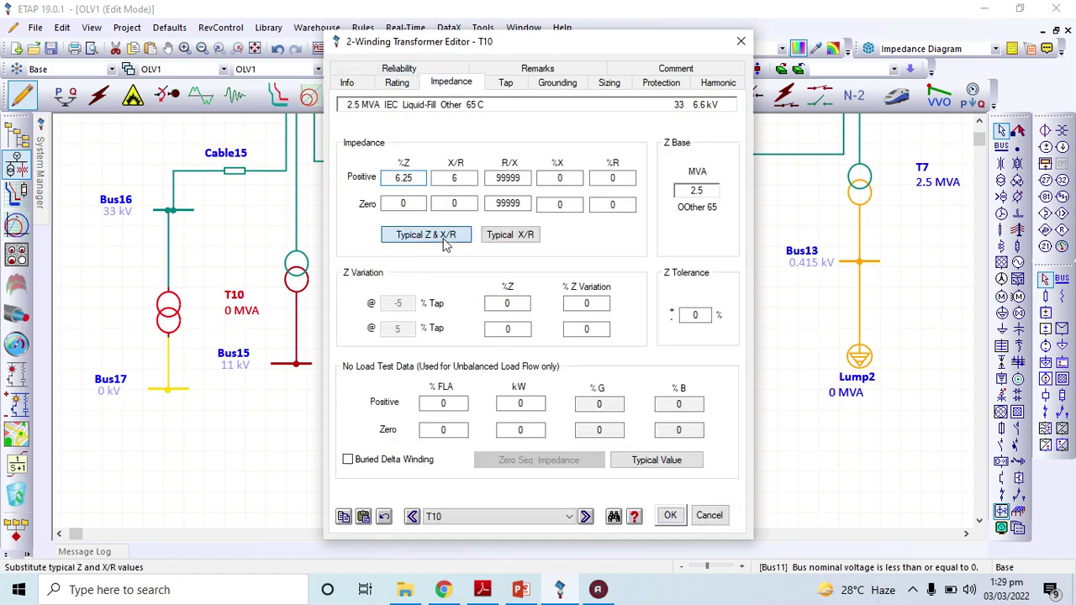
click(515, 234)
click(647, 460)
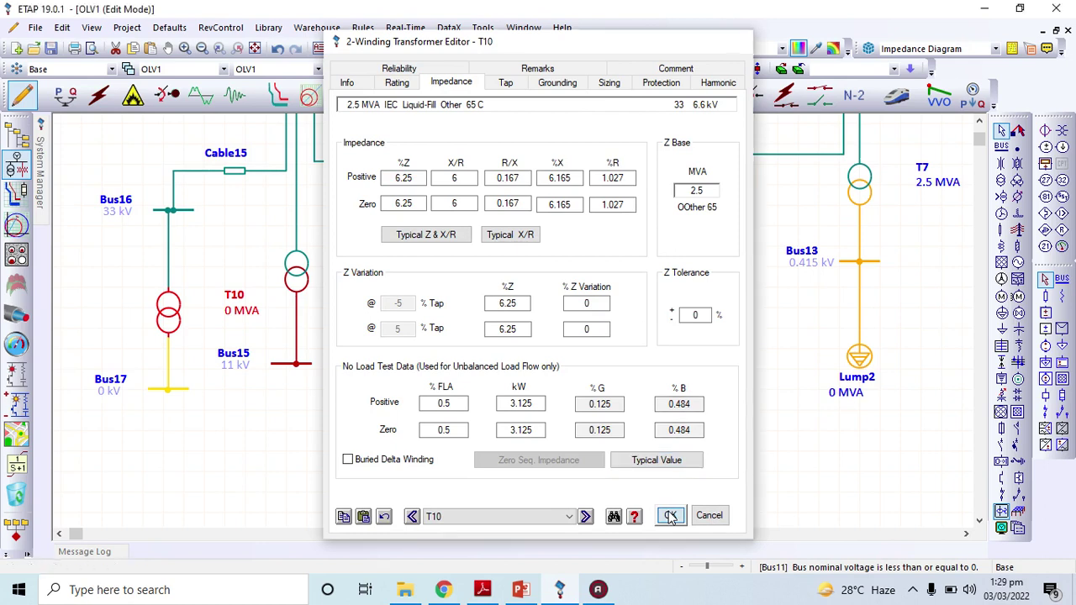
click(670, 515)
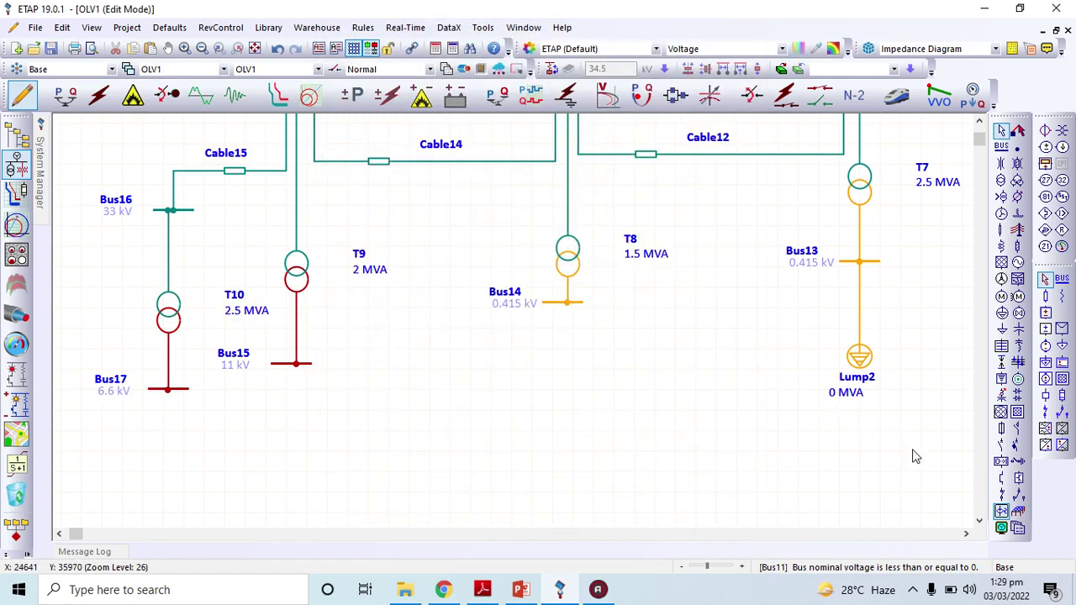
Step: Scroll the diagram and select transformer T6 for editing
click(979, 123)
drag(979, 123, 979, 123)
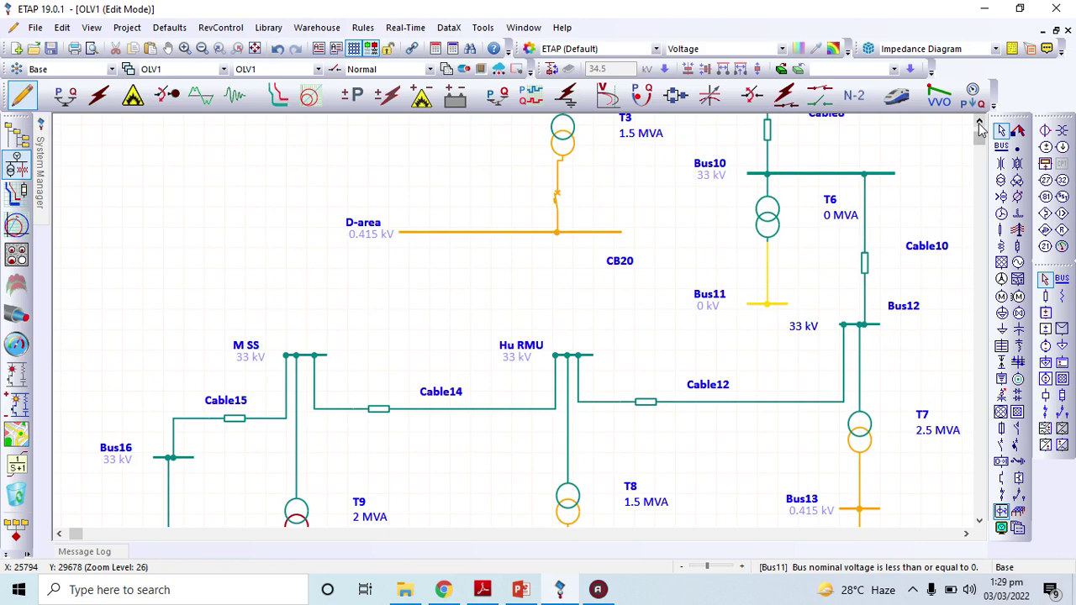
click(766, 224)
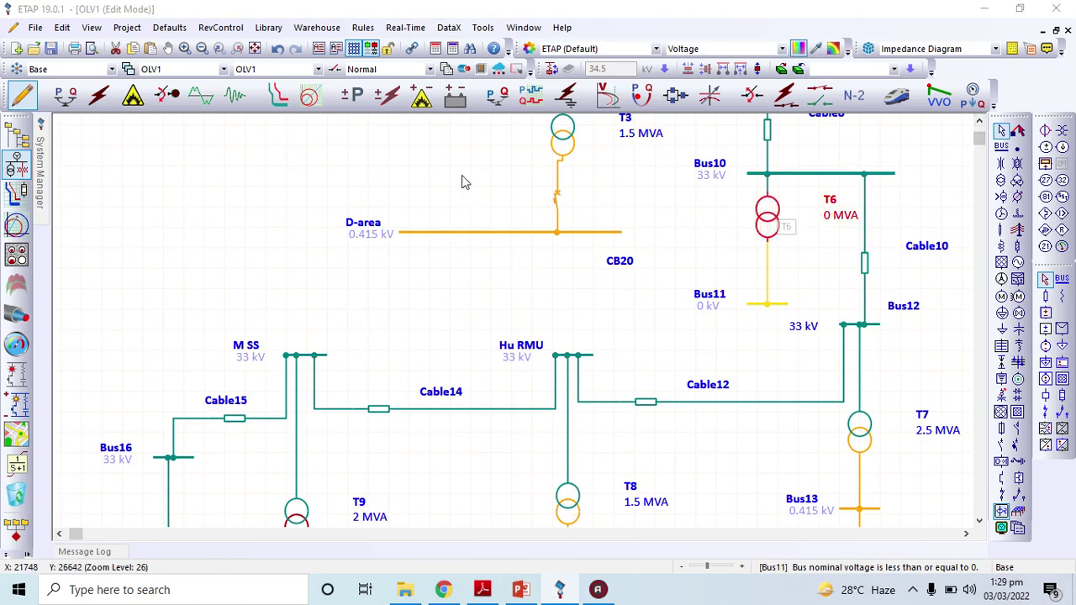
Step: Set T6's secondary voltage to 6.6 kV and its rating to 1.5 MVA
click(405, 87)
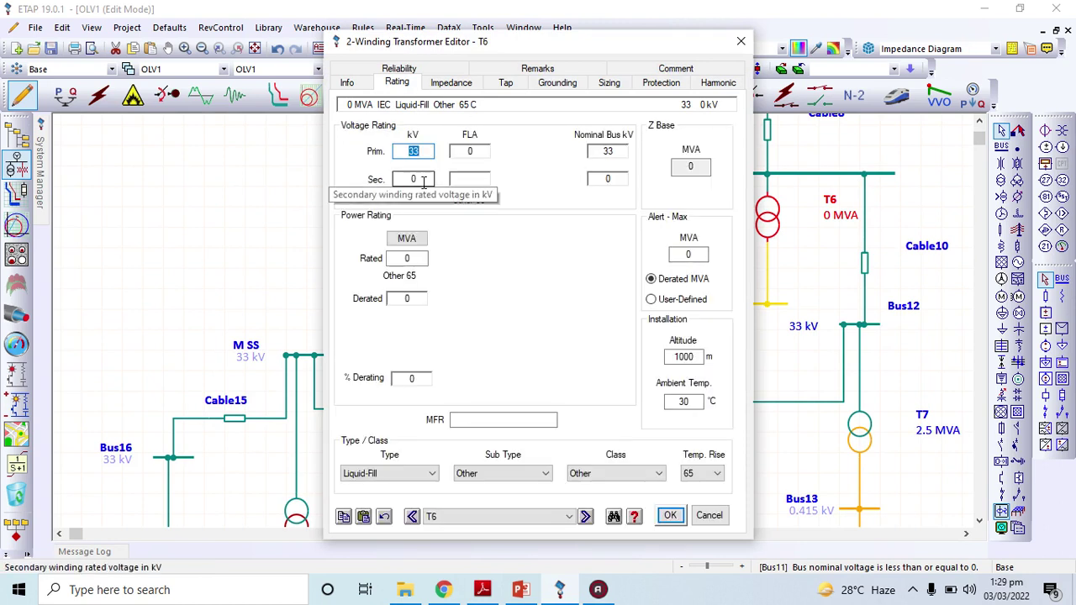
key(Tab)
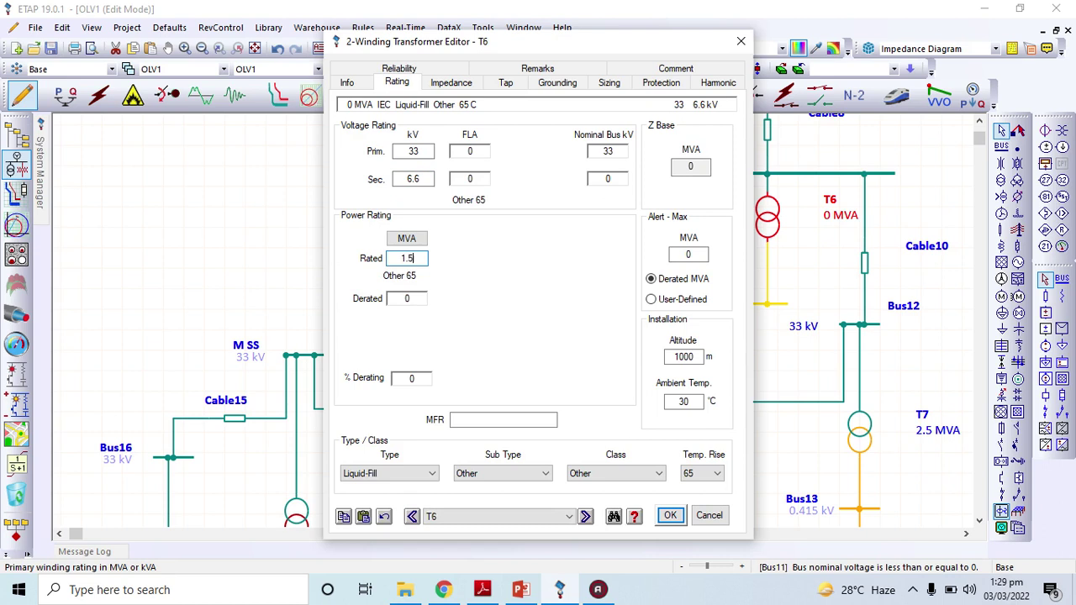
click(451, 83)
Step: Apply typical impedance, X/R ratio and no-load test data to T6 and accept
click(440, 239)
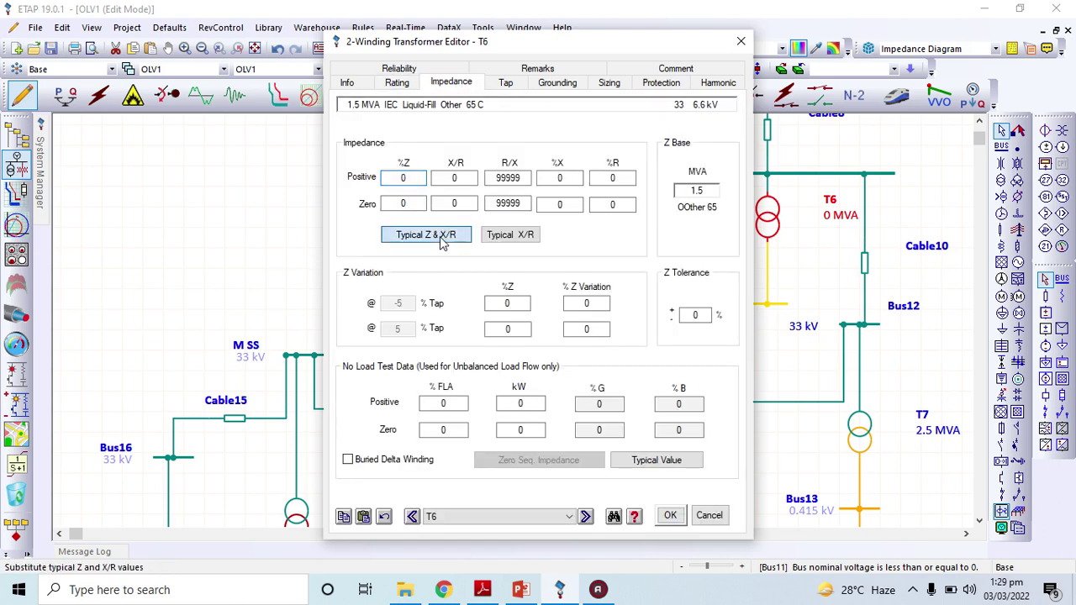
click(509, 236)
click(660, 458)
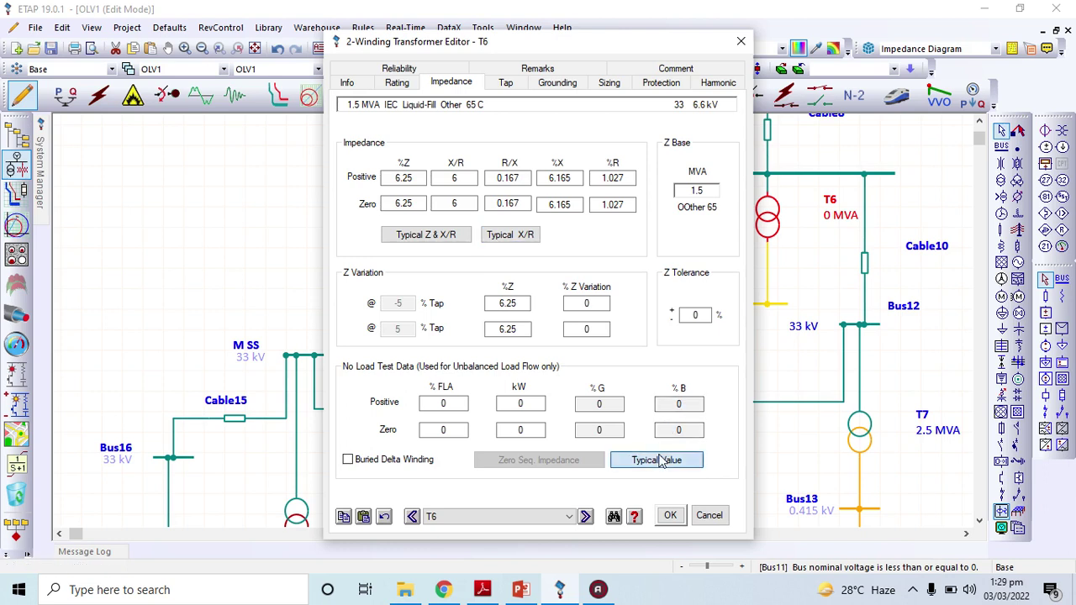
key(Return)
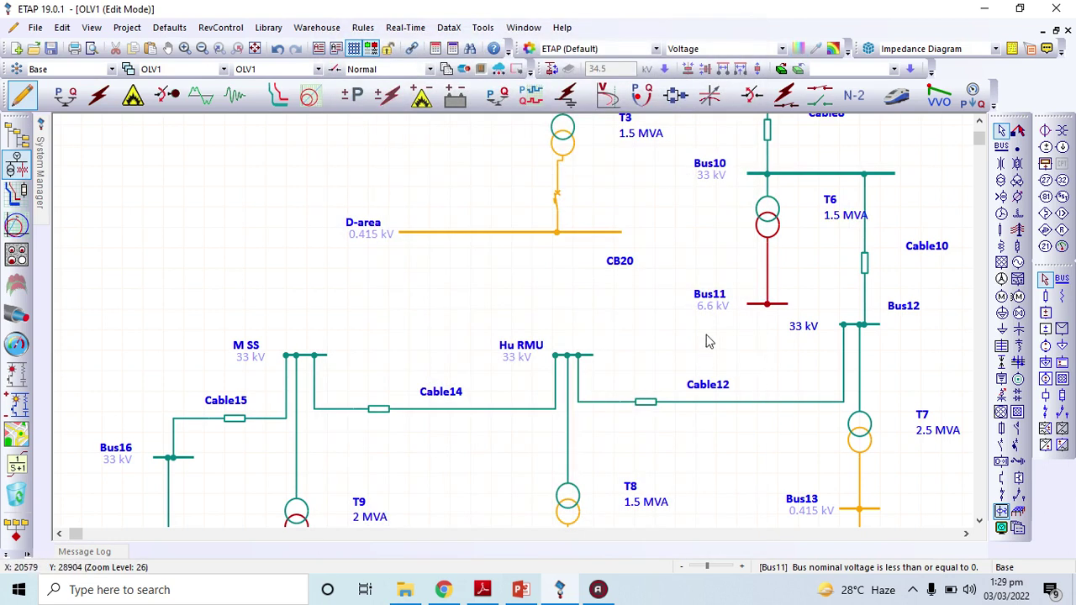
Step: Place lumped load Lump3 below Bus11 and connect it to the bus
click(1002, 313)
click(758, 370)
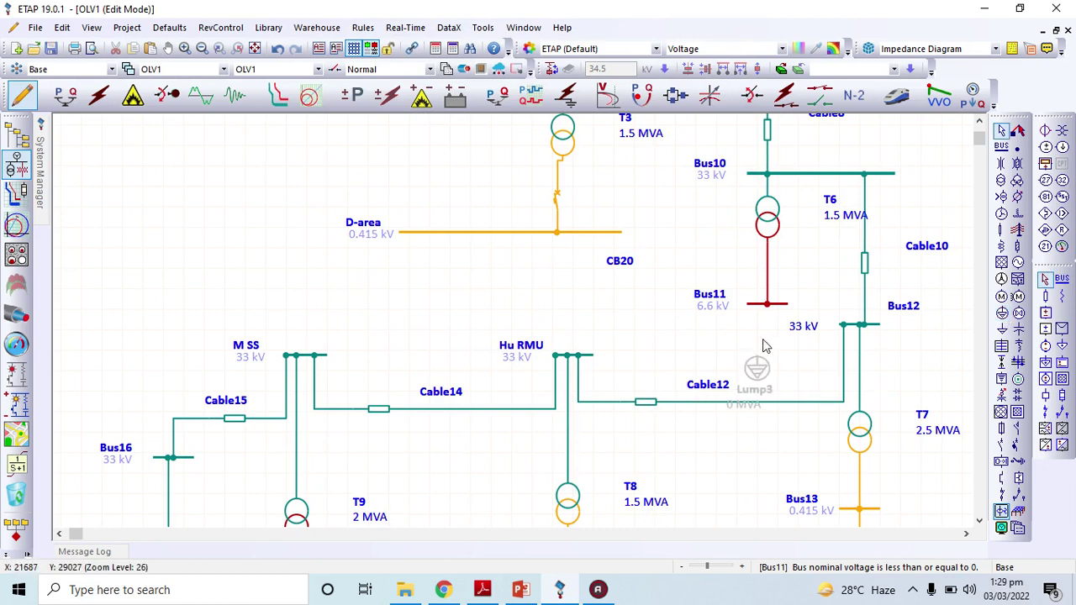
drag(761, 319, 761, 304)
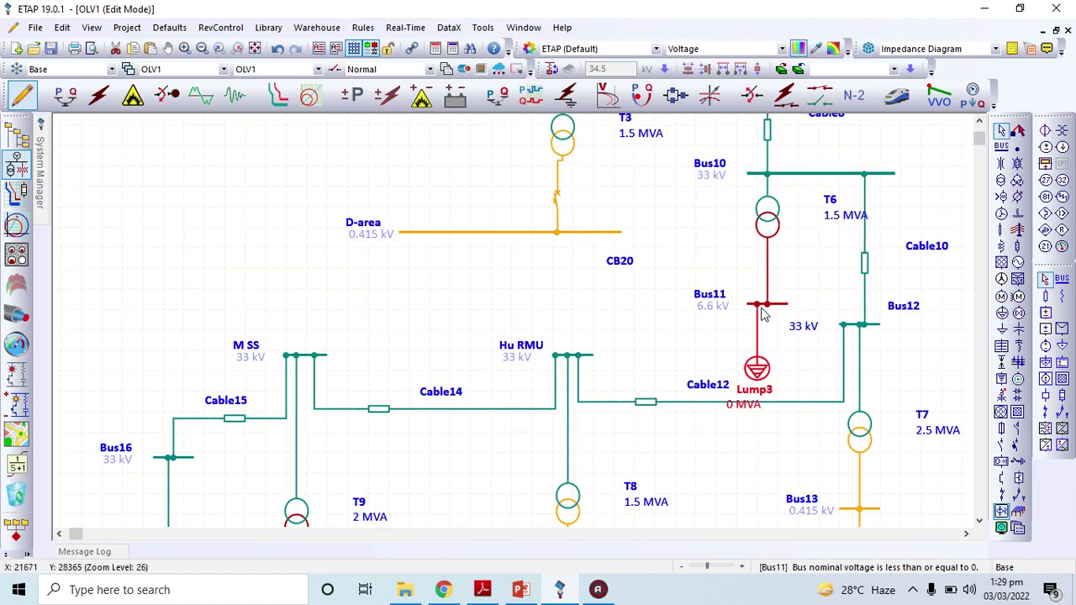
drag(774, 374, 780, 368)
Step: Rate Lump3 at 50 A with a 60% motor / 40% static load mix
double_click(780, 368)
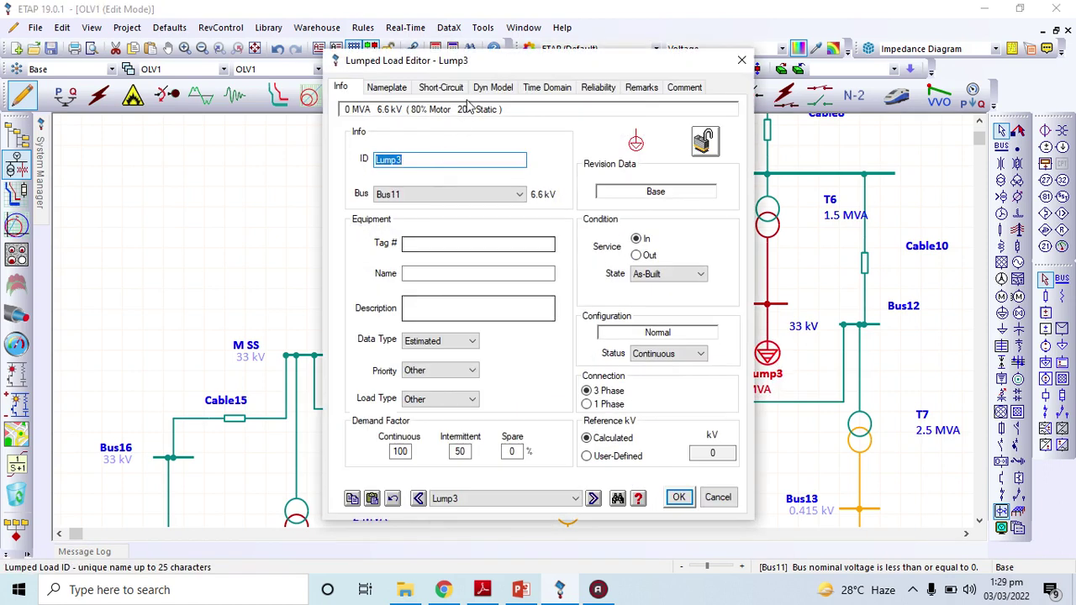
click(389, 86)
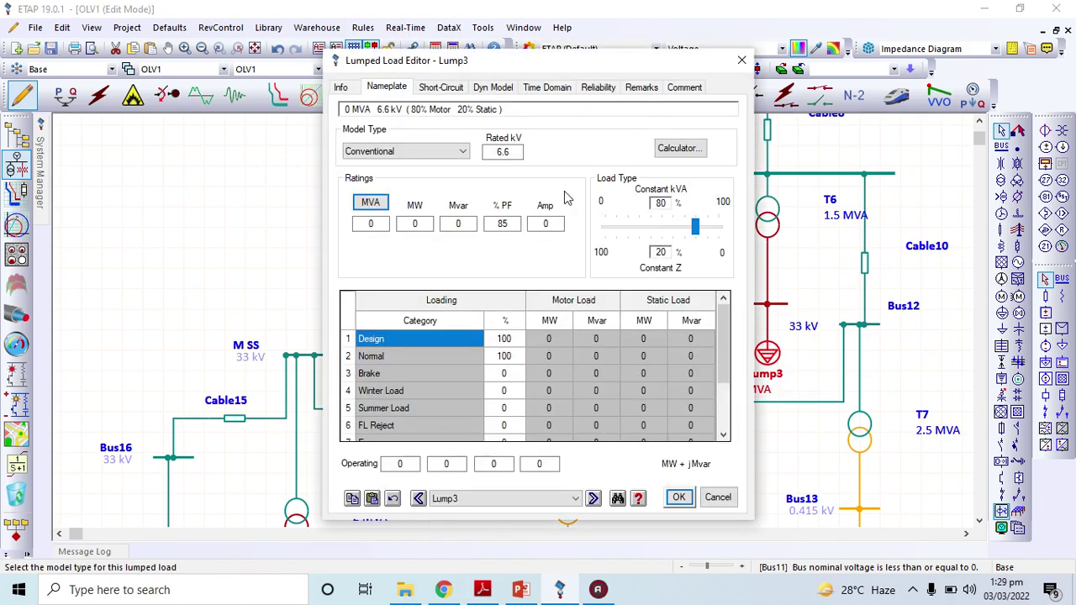
click(671, 234)
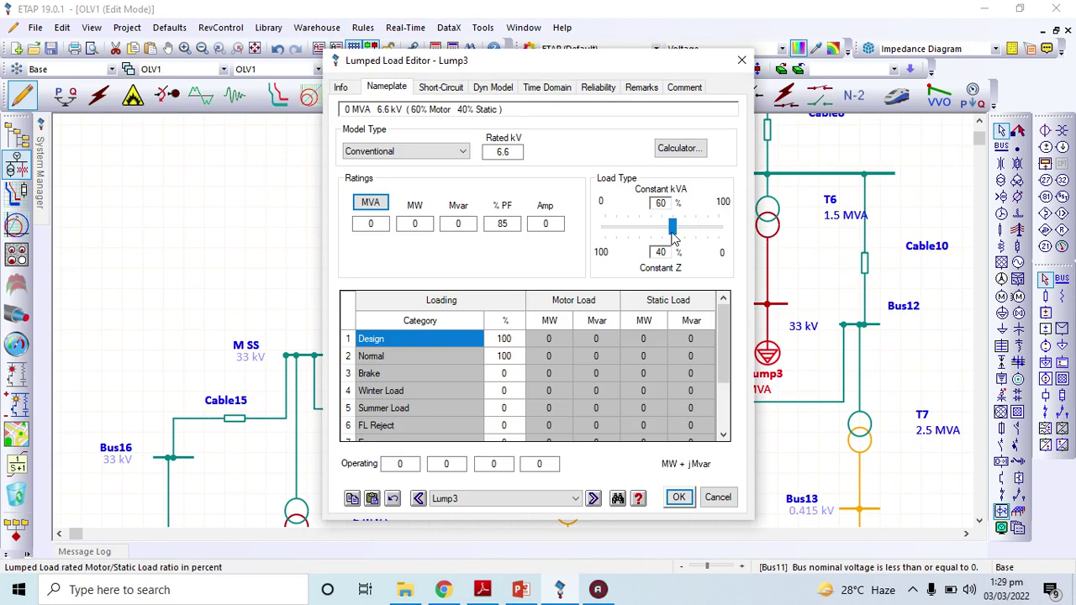
click(546, 224)
text(50)
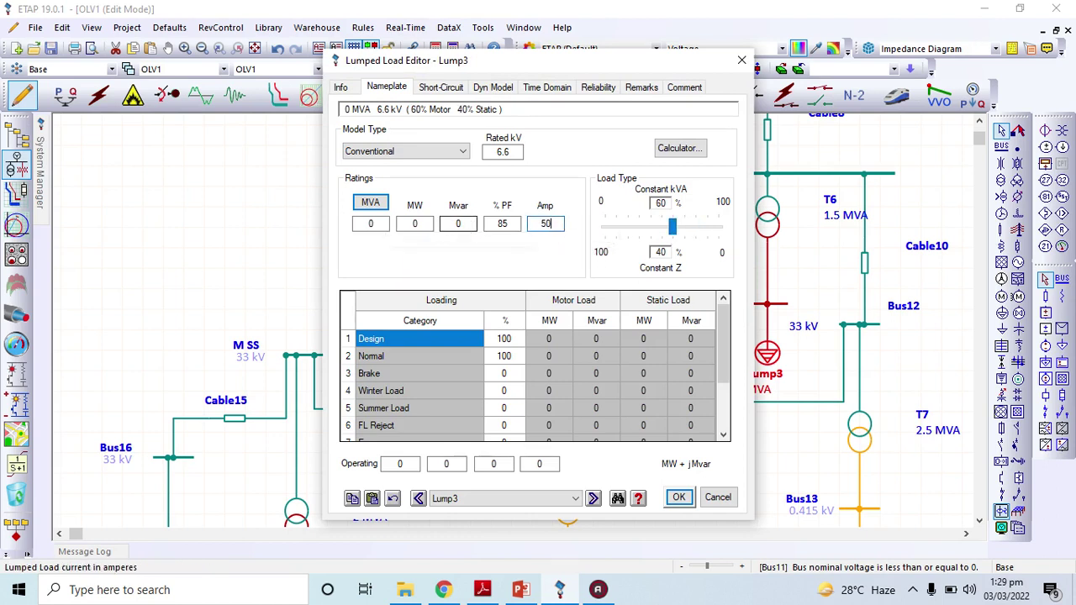
click(471, 224)
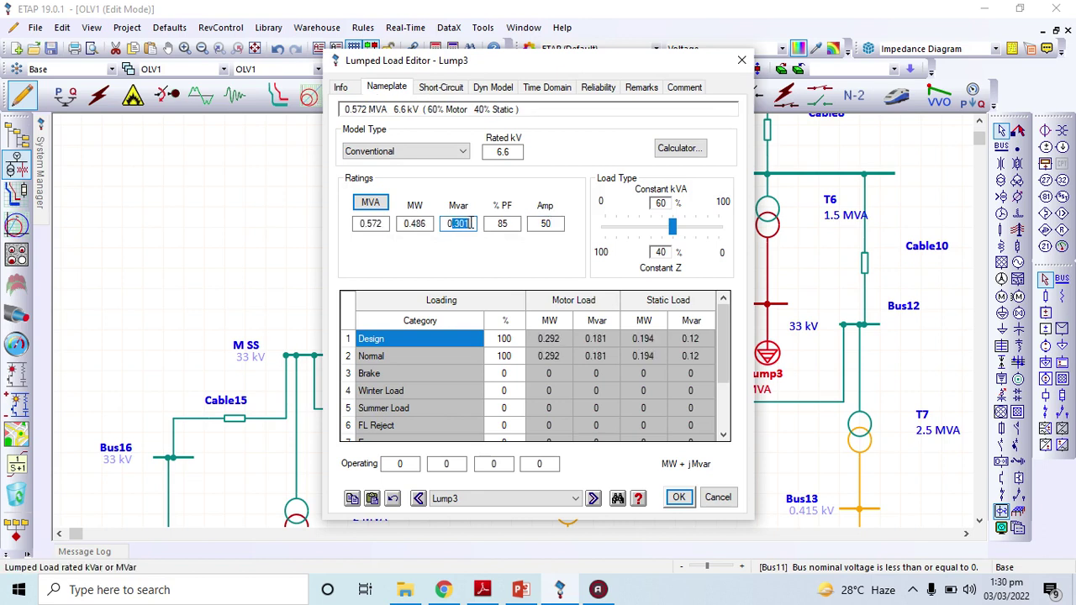
key(Return)
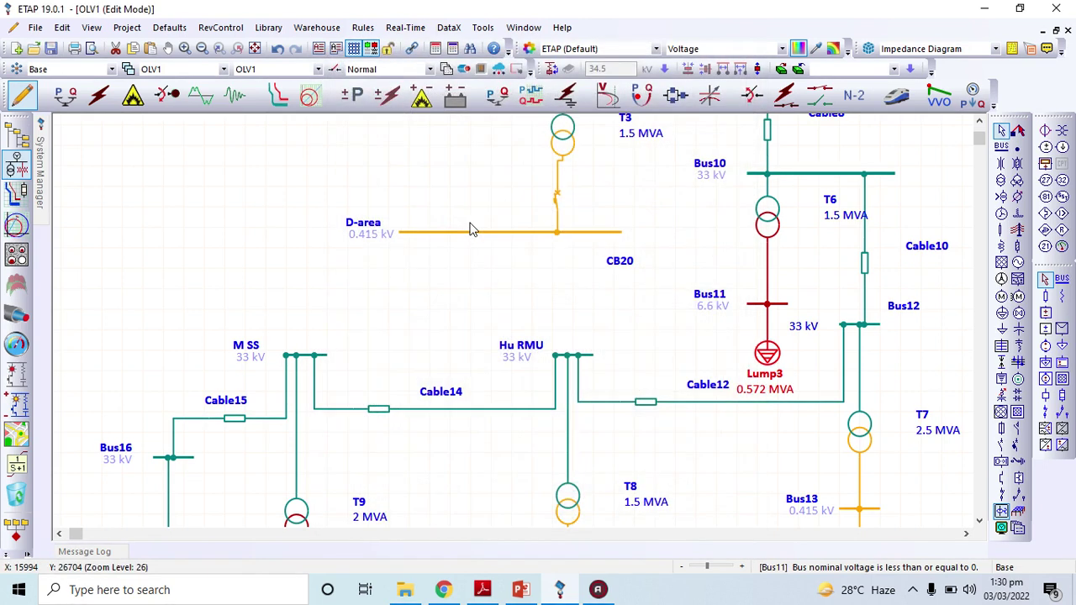
Step: Add lumped load Lump4 connected beneath Bus14
click(979, 522)
click(979, 522)
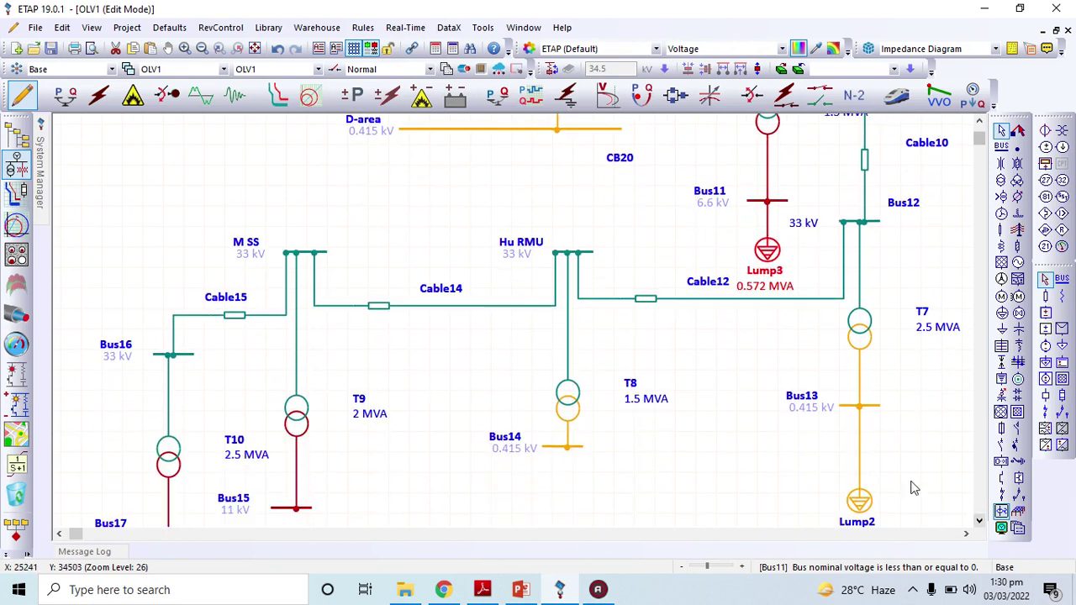
click(1002, 316)
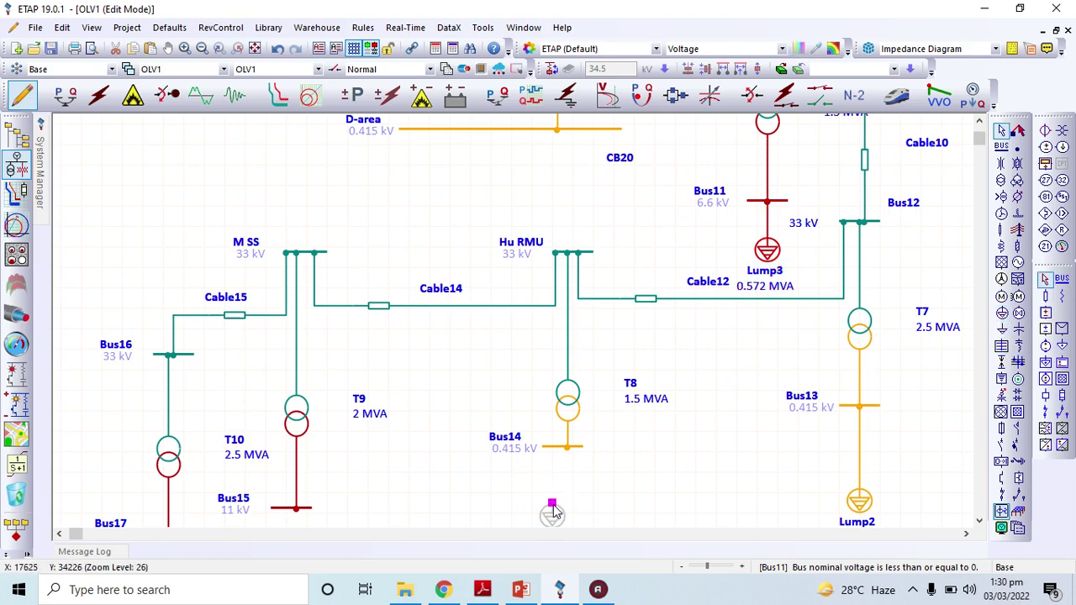
drag(551, 502, 555, 447)
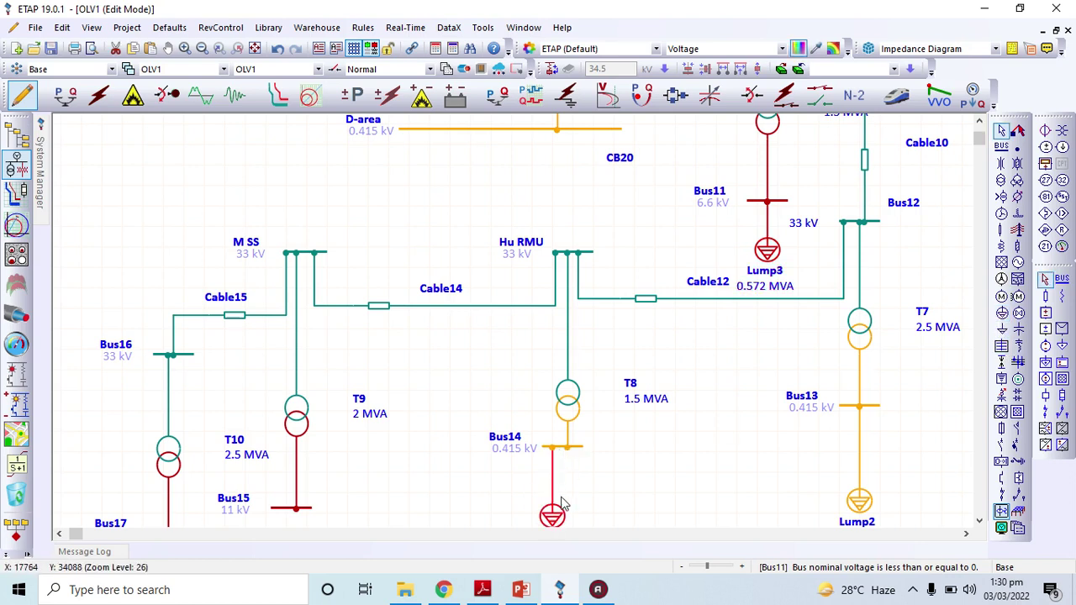
drag(563, 525, 574, 507)
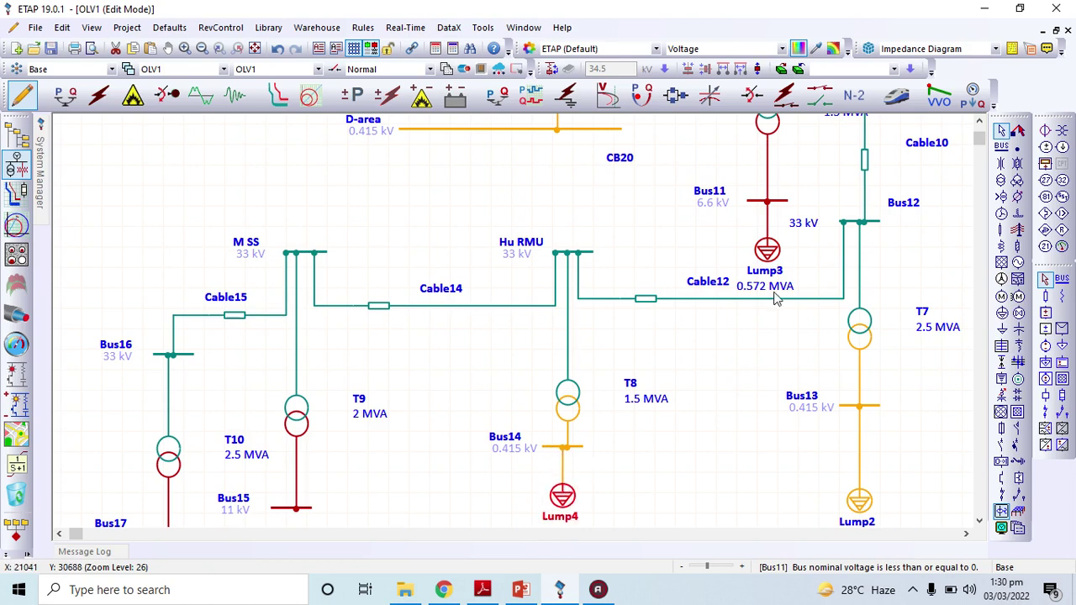
Step: Align motors Mtr3–Mtr8 and space them evenly along the Arsalan bus
click(979, 130)
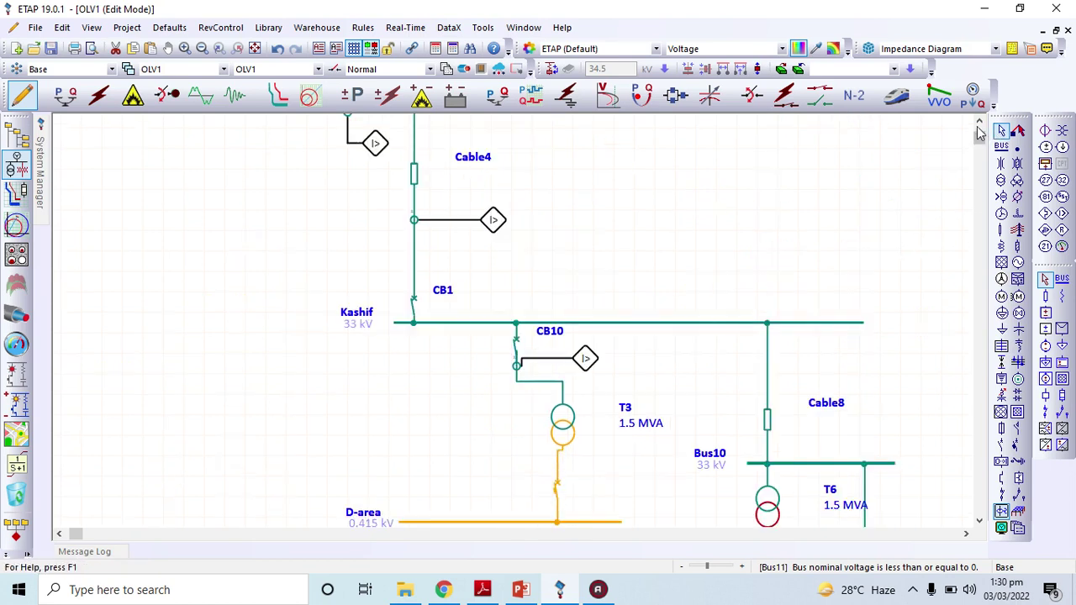
drag(979, 125, 978, 125)
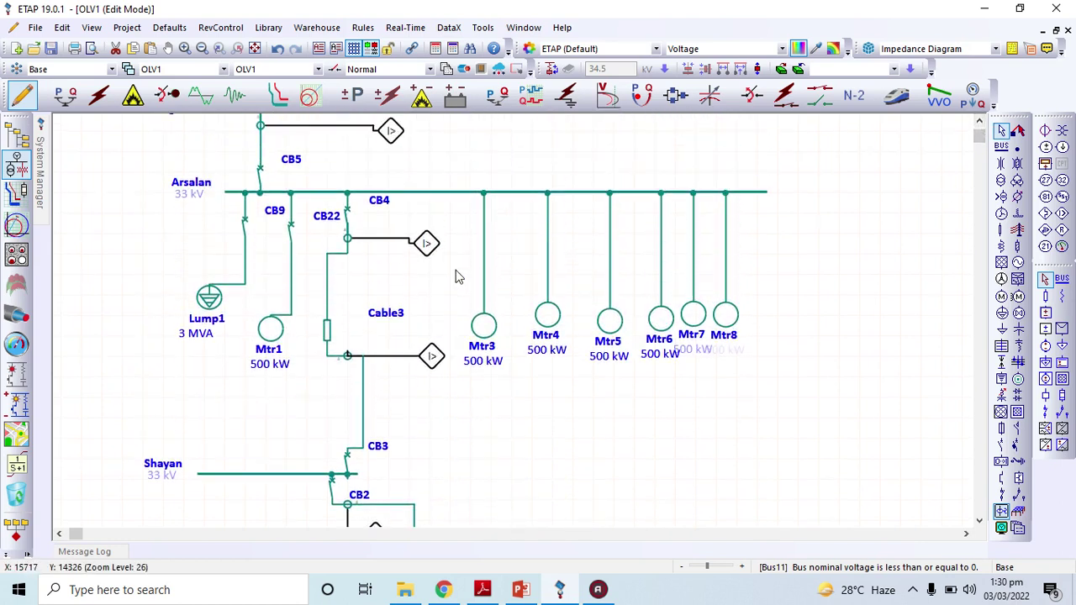
drag(468, 280, 758, 376)
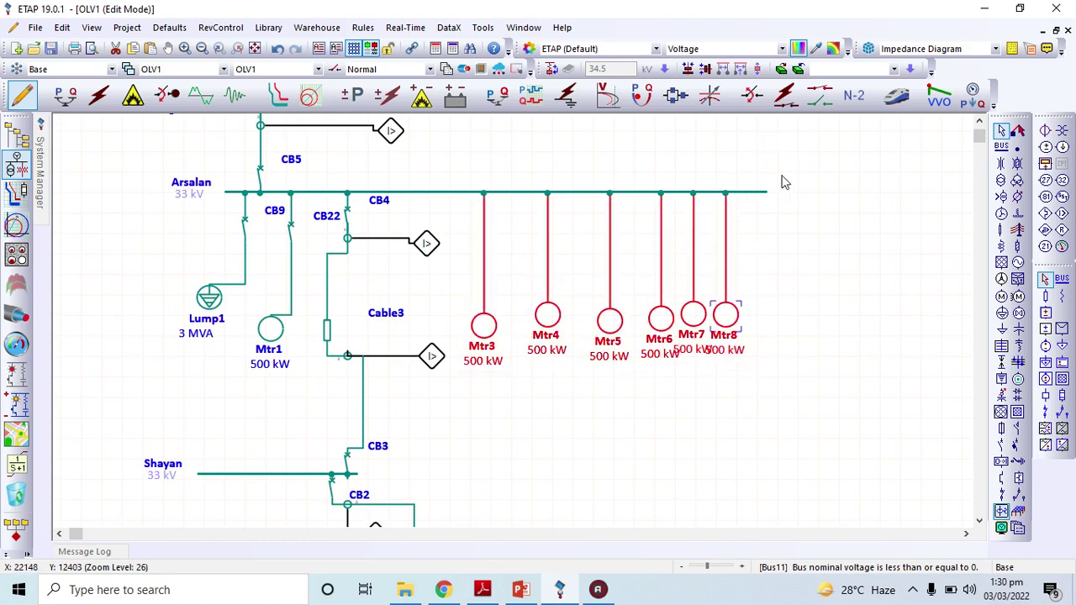
click(688, 69)
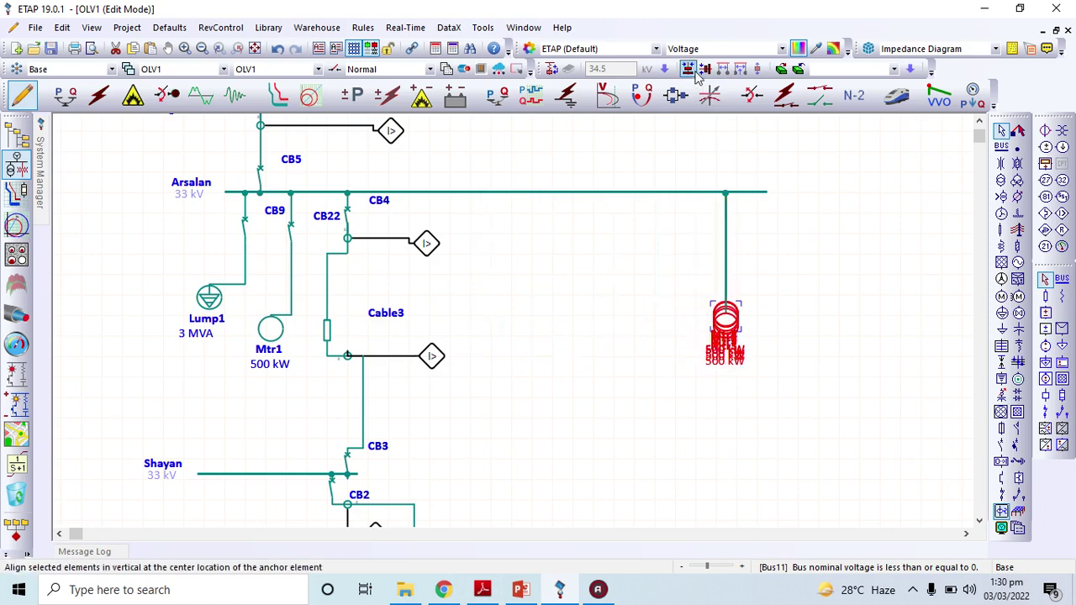
click(705, 69)
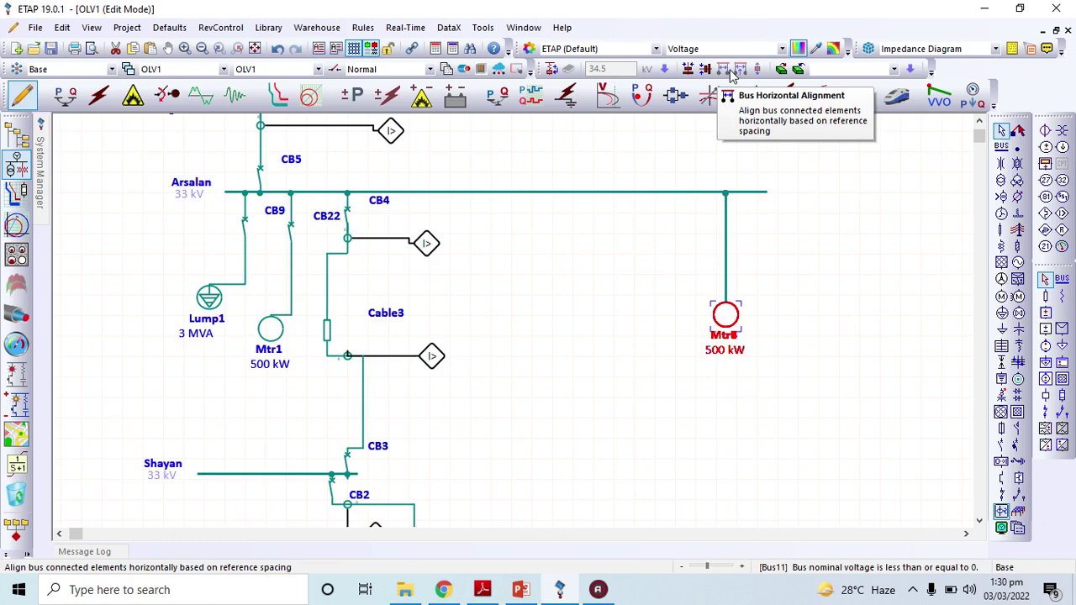
click(729, 71)
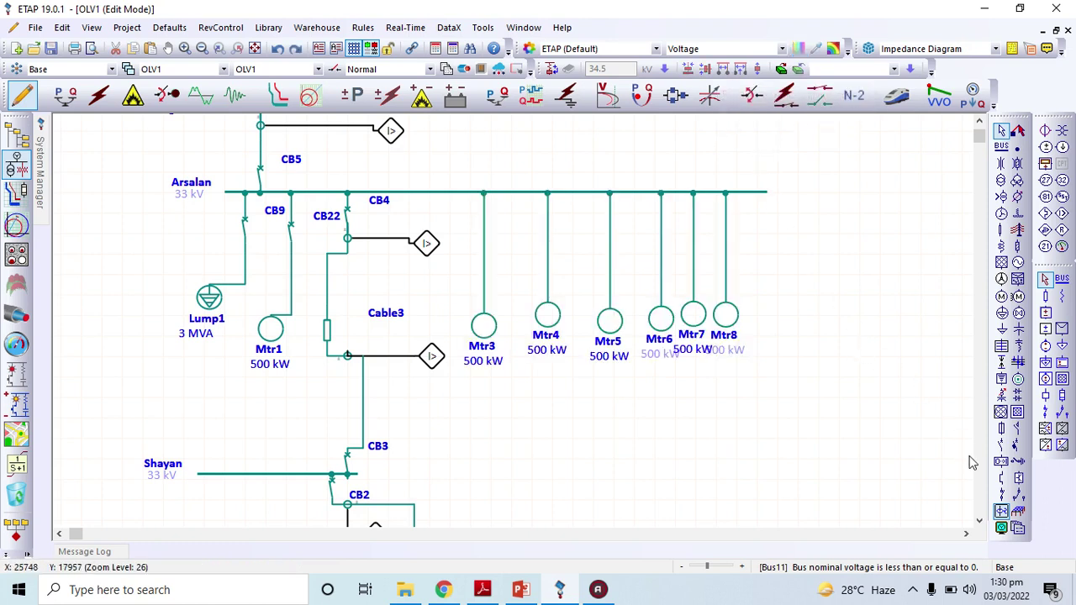
scroll(975, 466, down, 10)
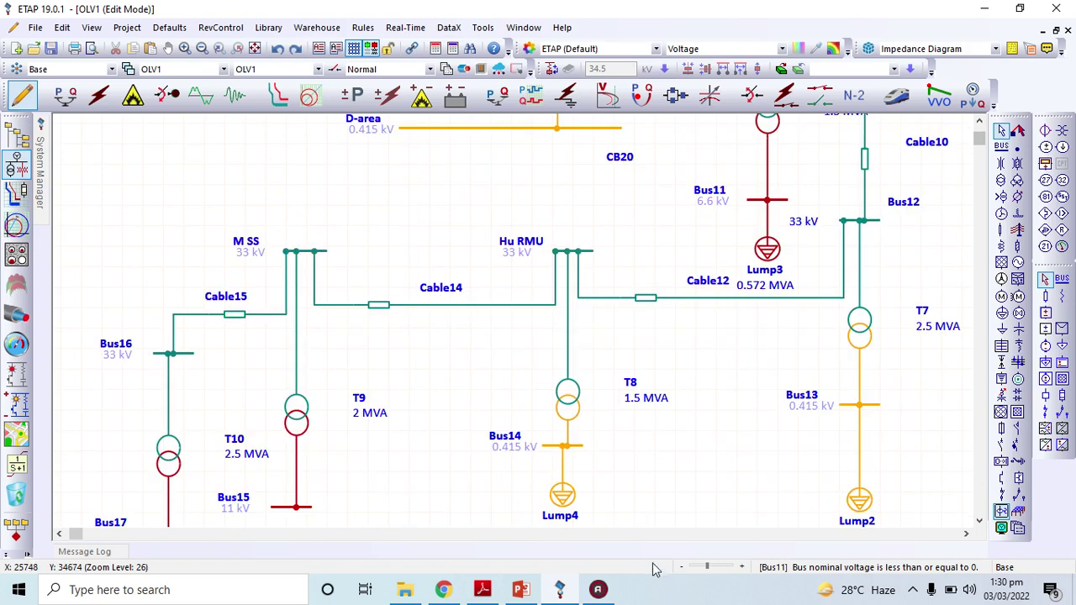
Step: Rate Lump4 at 30 A (0.0216 MVA) as 100% constant-kVA load
double_click(563, 496)
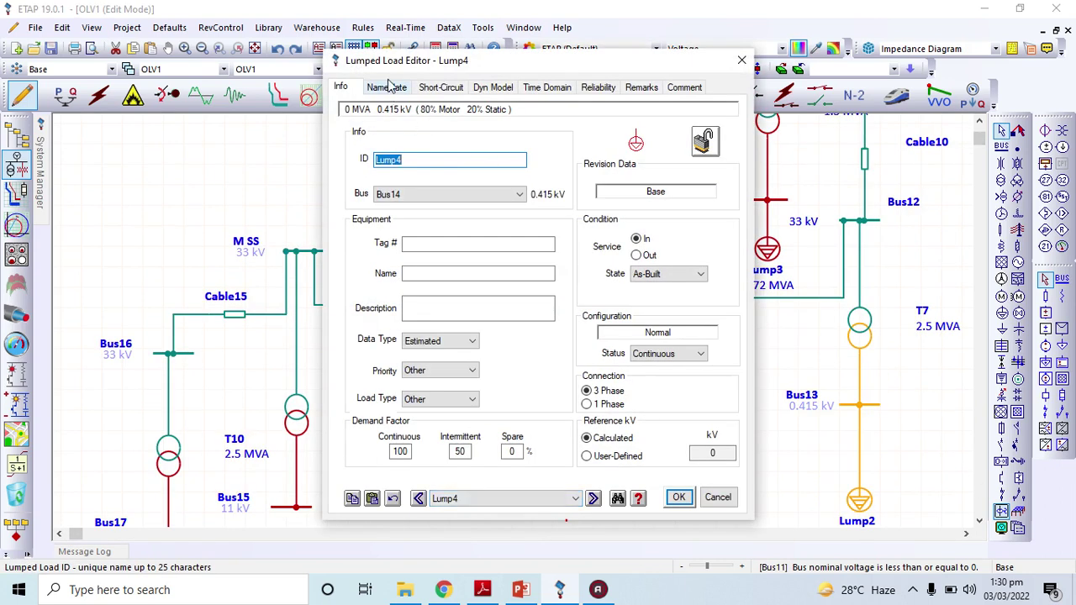
click(389, 87)
key(Tab)
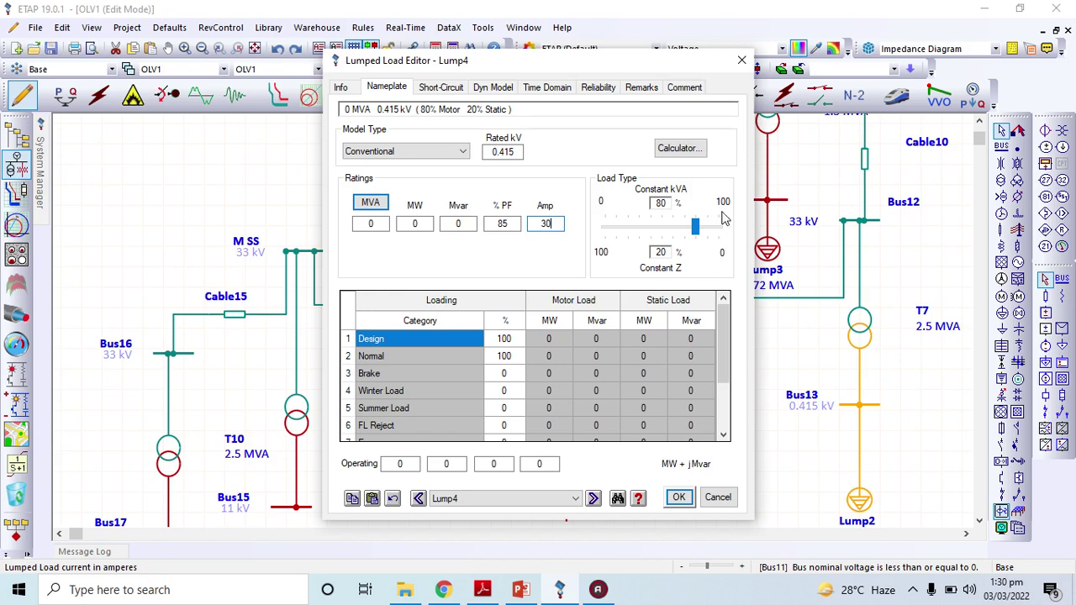
key(Tab)
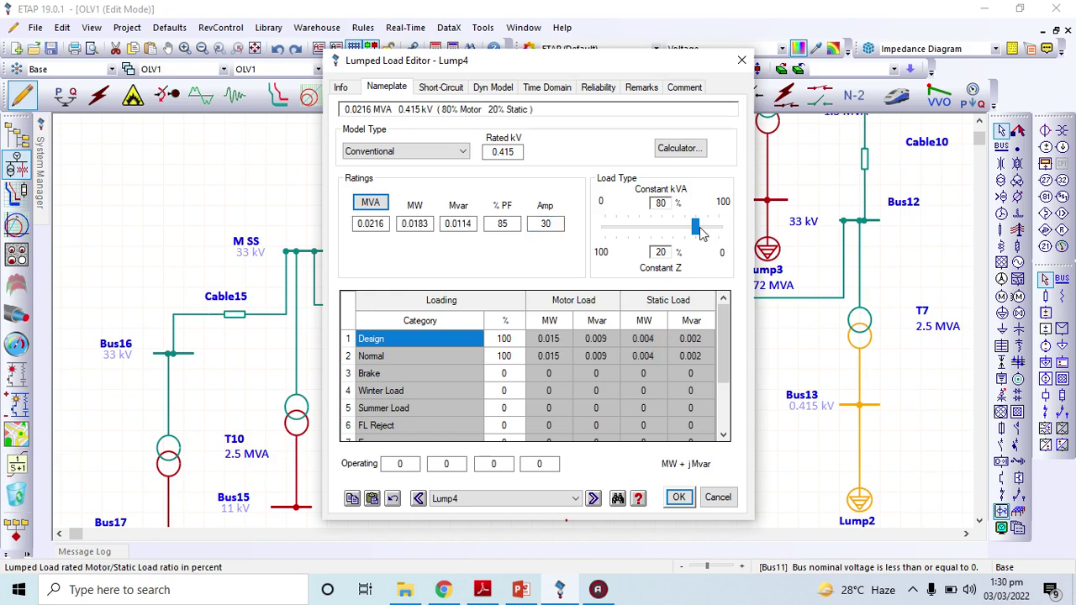
drag(697, 230, 720, 232)
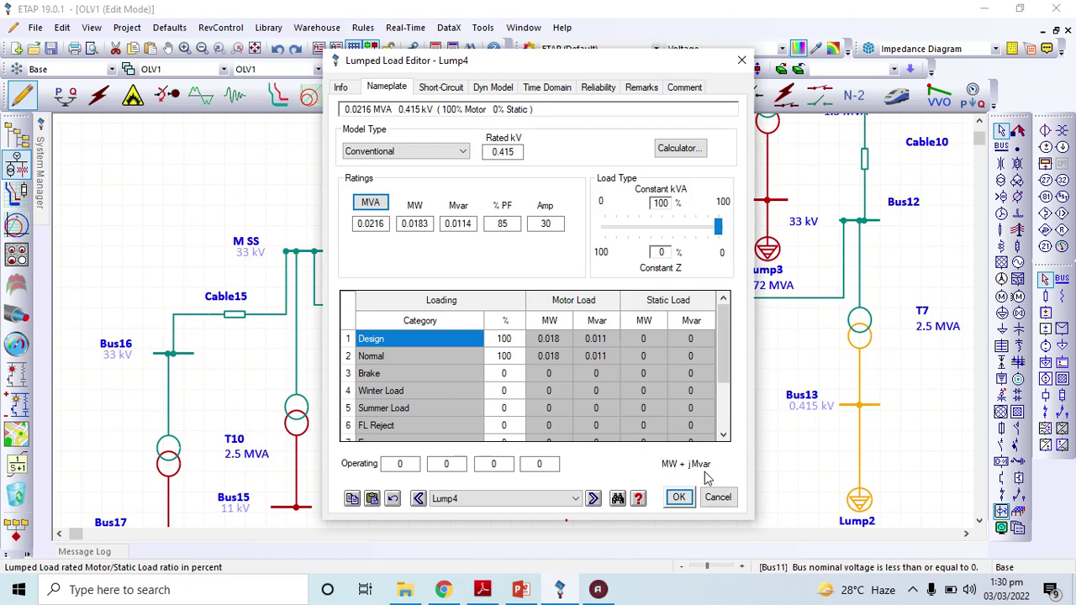
click(679, 496)
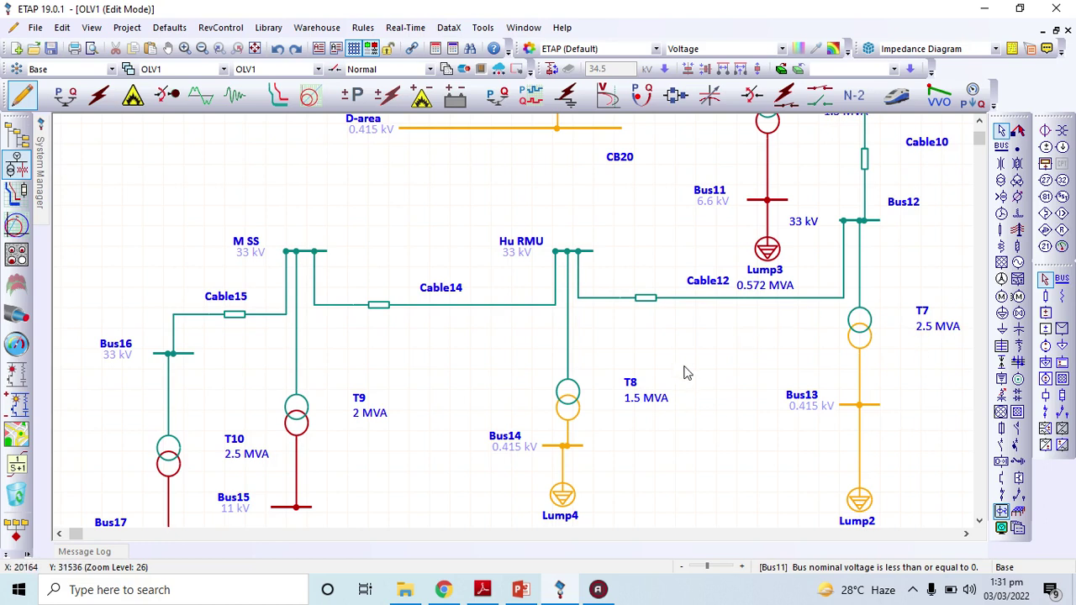
Step: Scroll the diagram slightly, then switch back to Load Flow Analysis mode
click(979, 521)
click(979, 521)
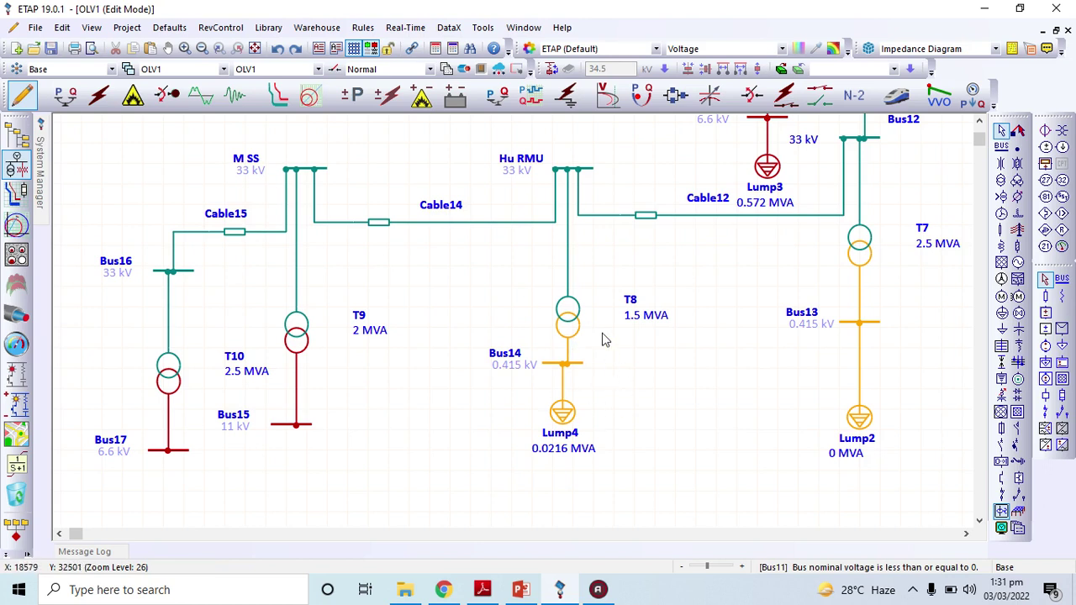
click(65, 95)
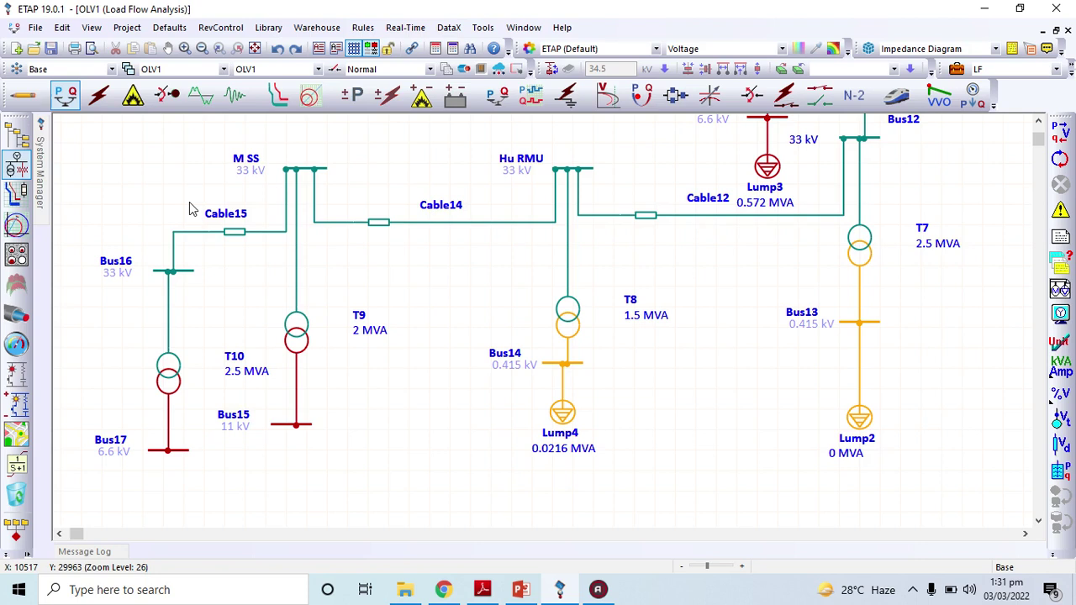
Step: Turn Auto Run on and inspect Lump2's zero nameplate rating from the load flow error report
click(1060, 159)
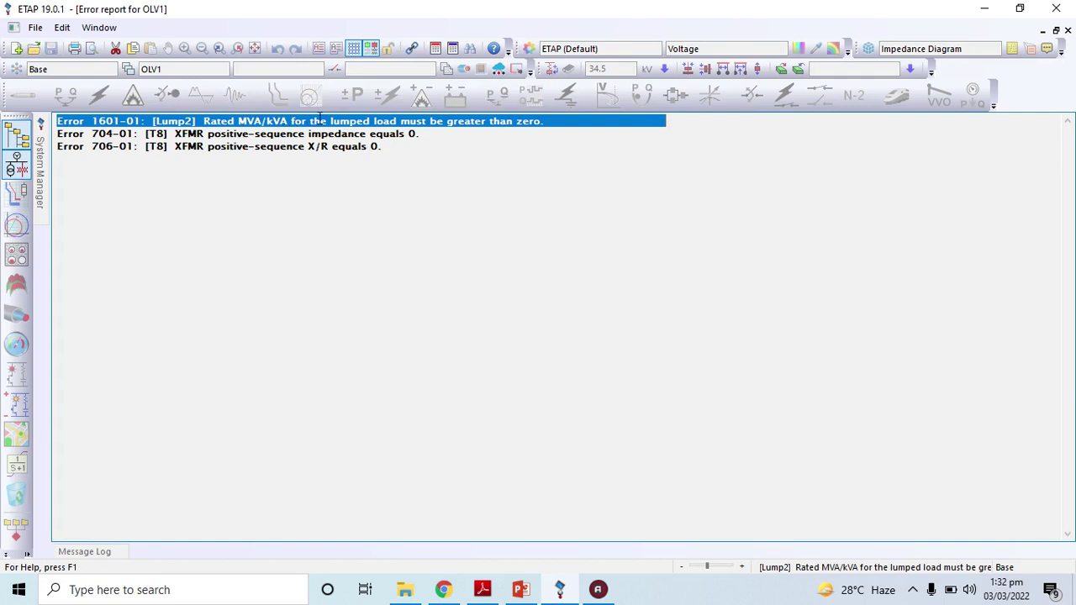
double_click(426, 120)
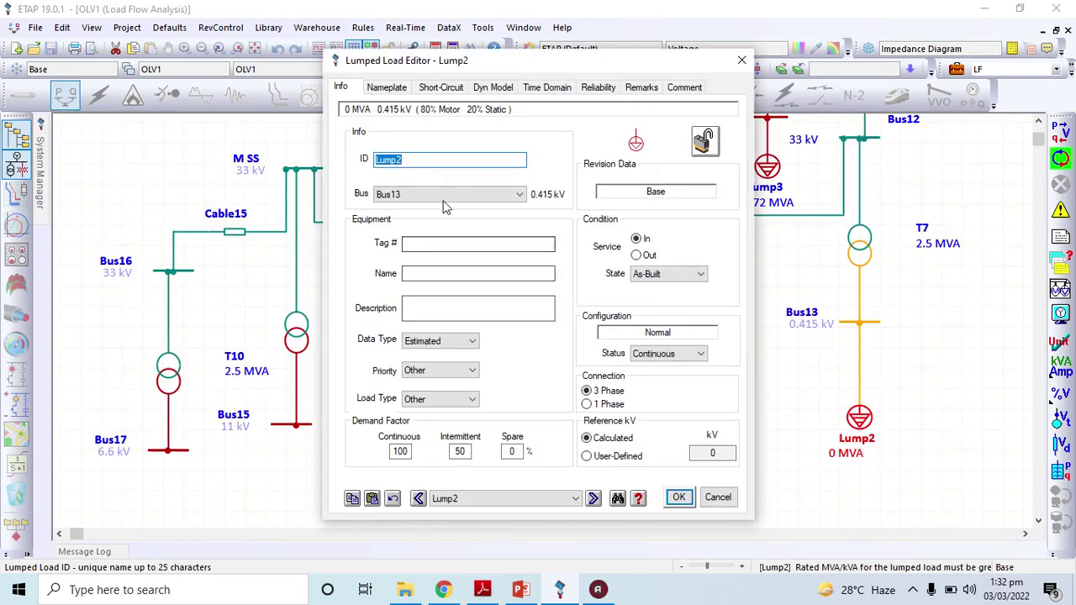
click(387, 88)
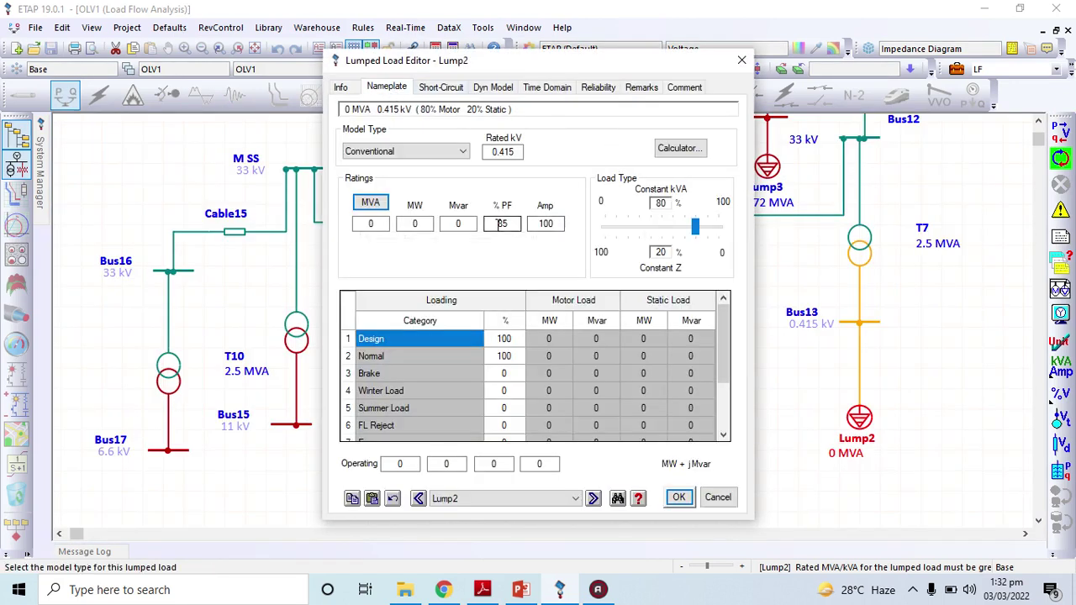
click(741, 61)
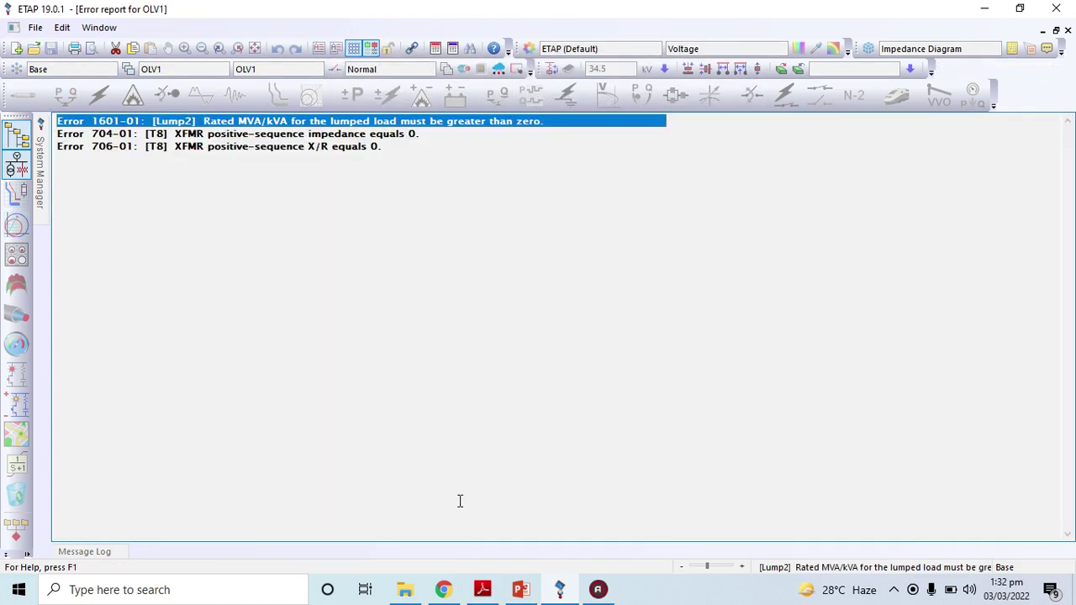
click(17, 164)
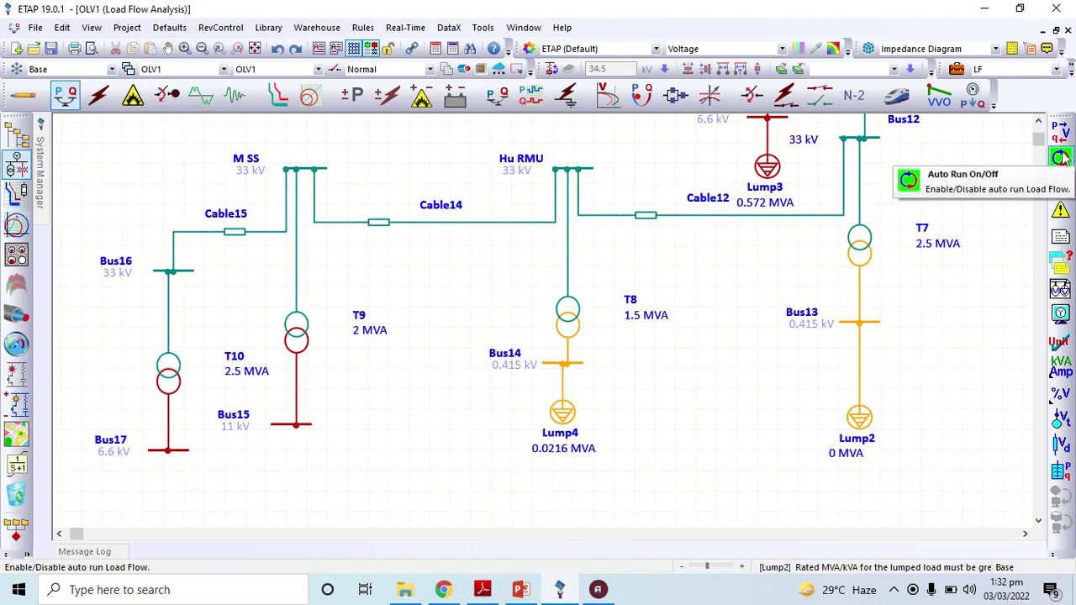
Step: Turn Auto Run off and review Lump2's nameplate current, power factor and Mvar values without changes
click(1061, 158)
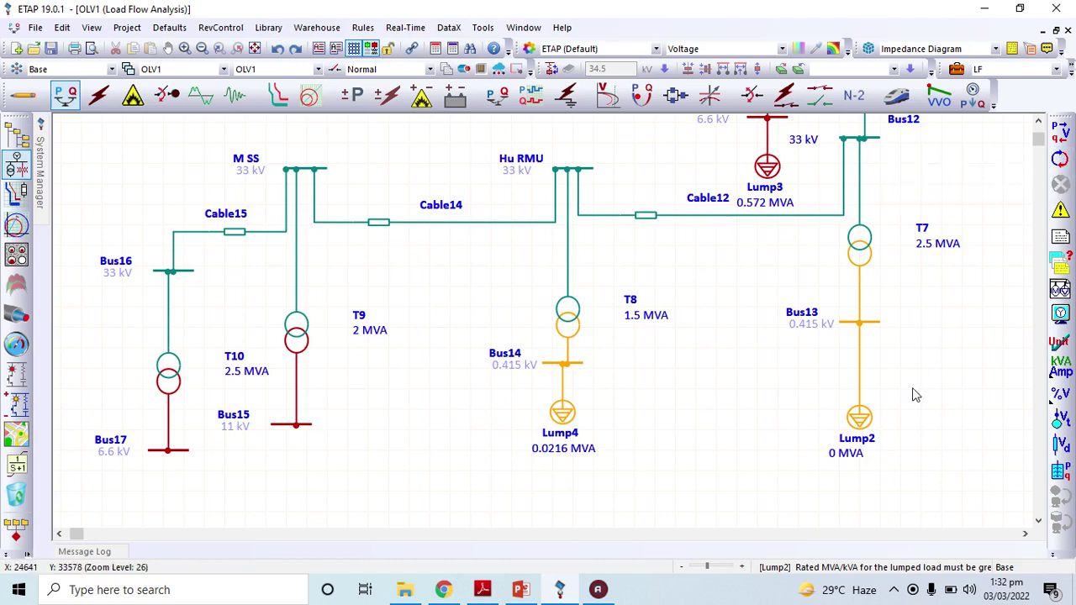
double_click(859, 420)
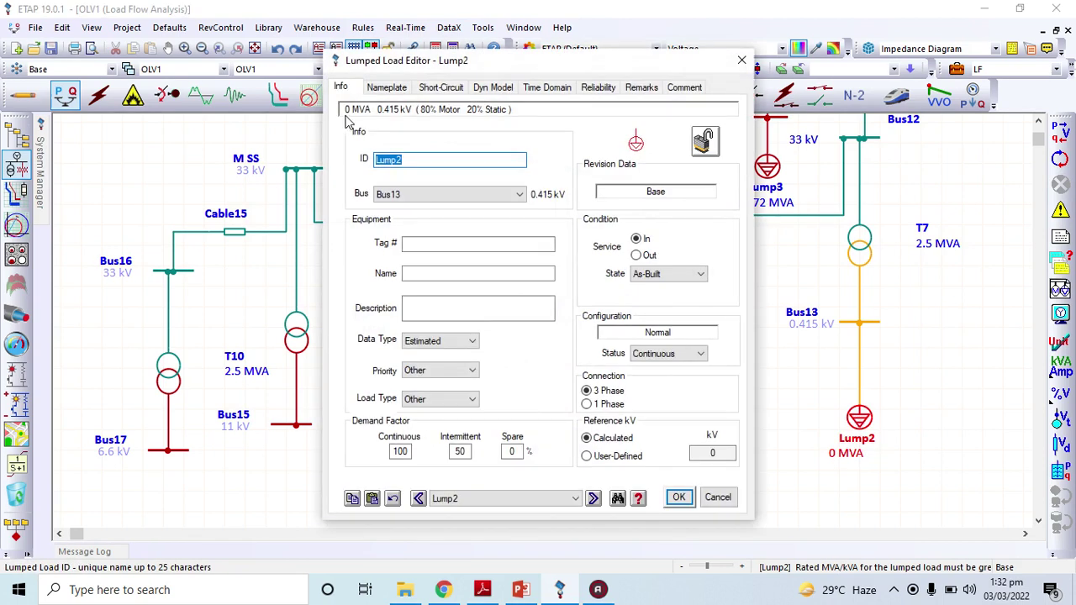
click(397, 90)
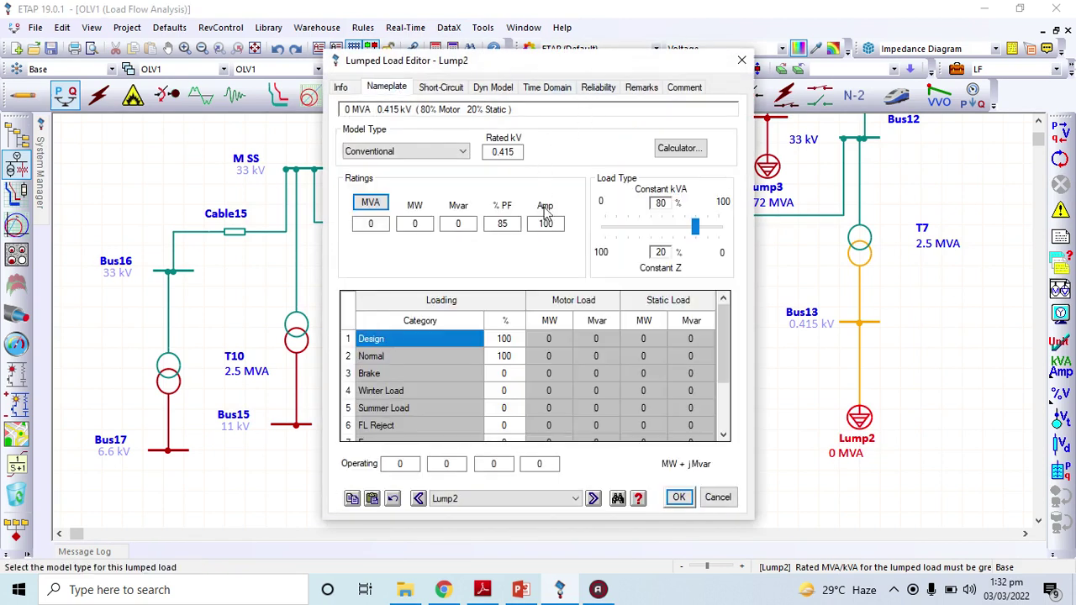
click(546, 222)
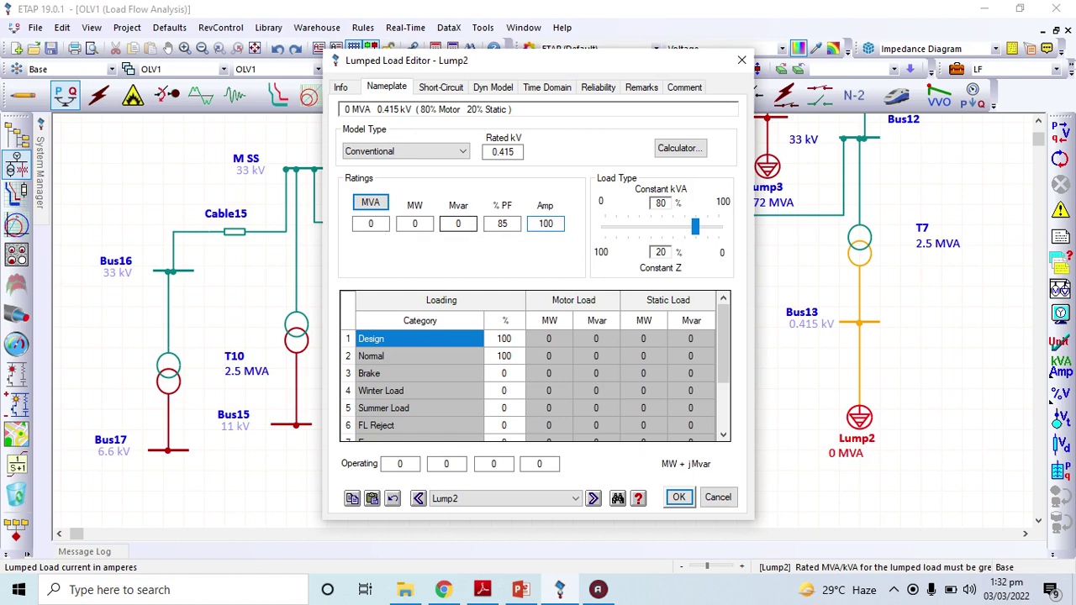
click(512, 223)
click(450, 227)
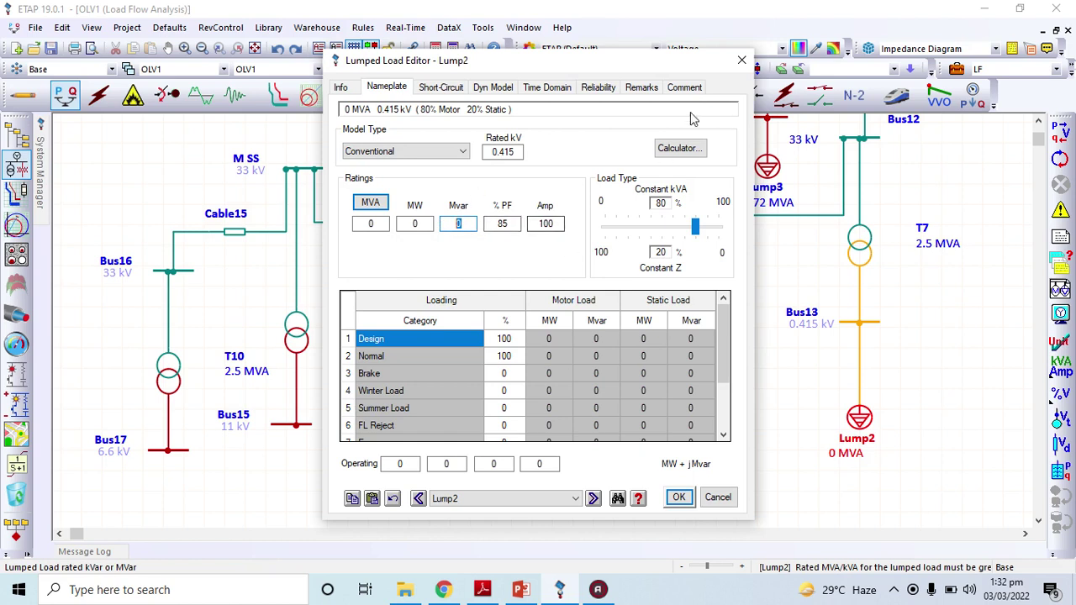
click(742, 60)
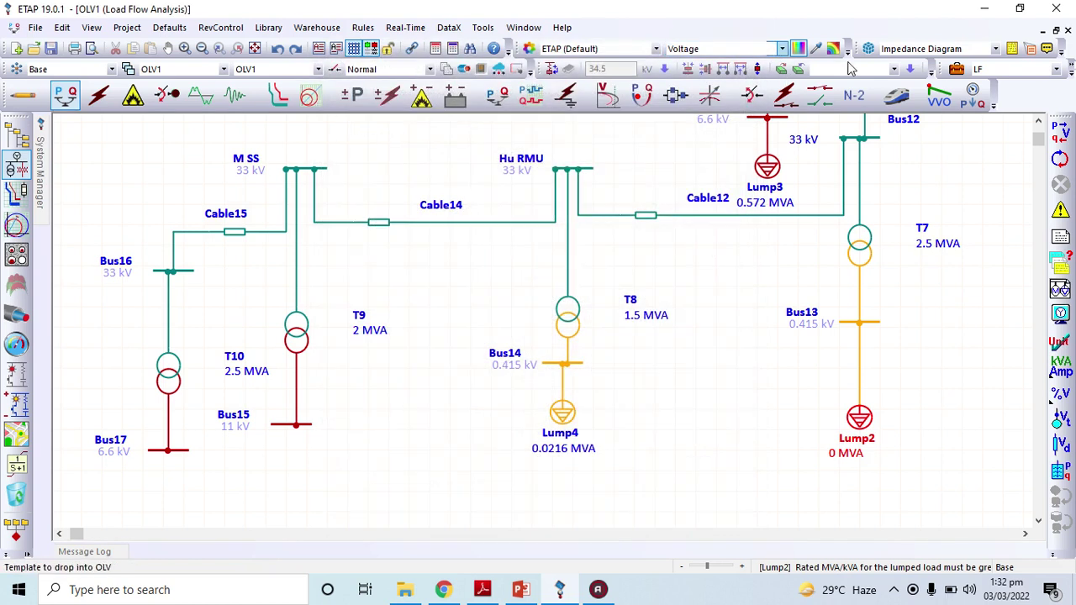
Step: Check transformer T7's 2.5 MVA power rating in its Rating tab
double_click(860, 236)
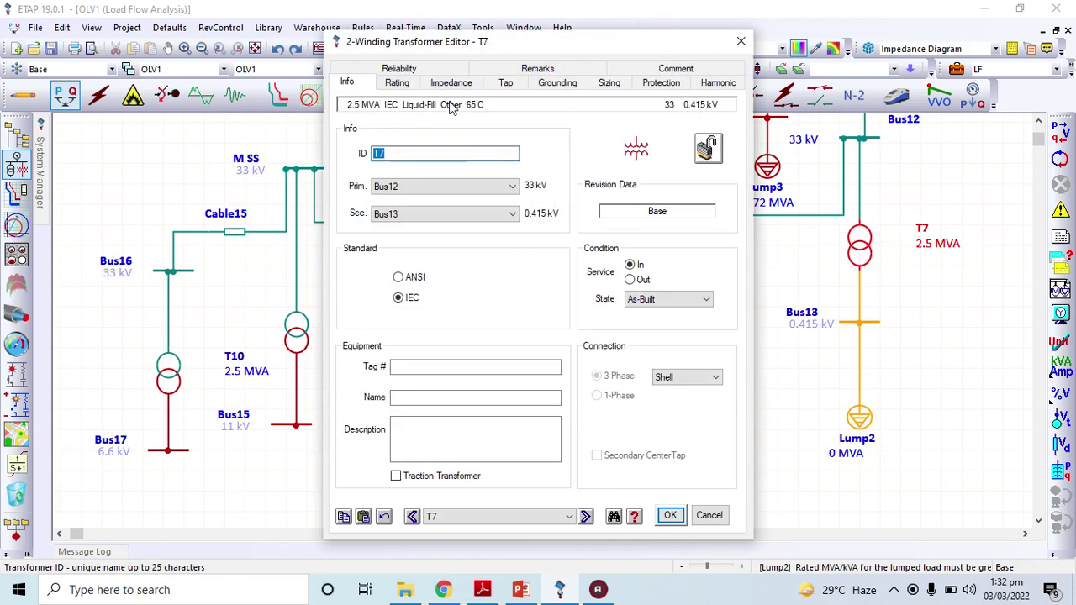
click(397, 84)
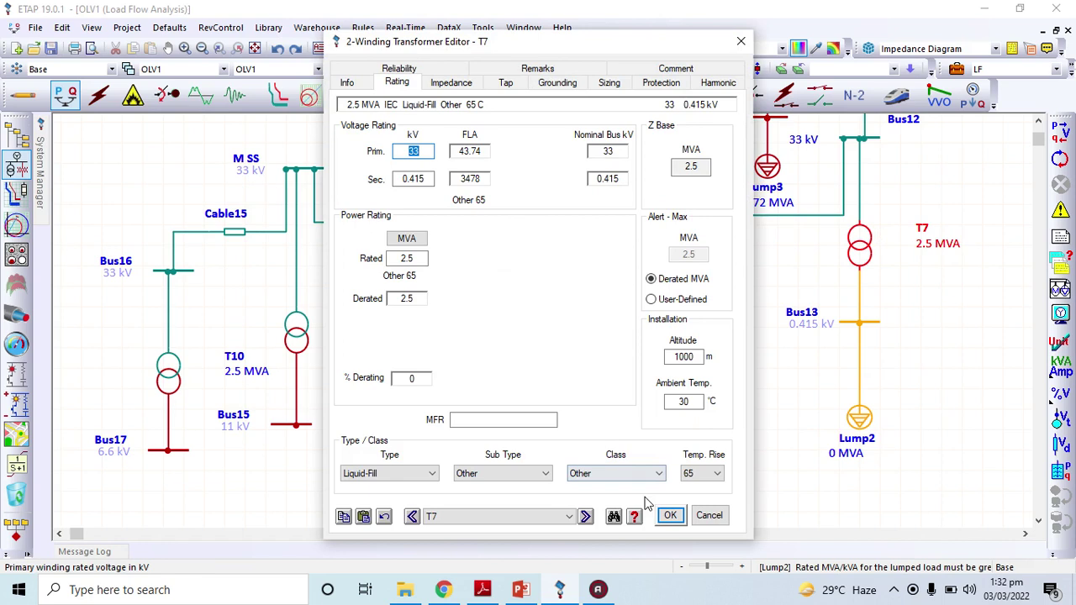
click(669, 515)
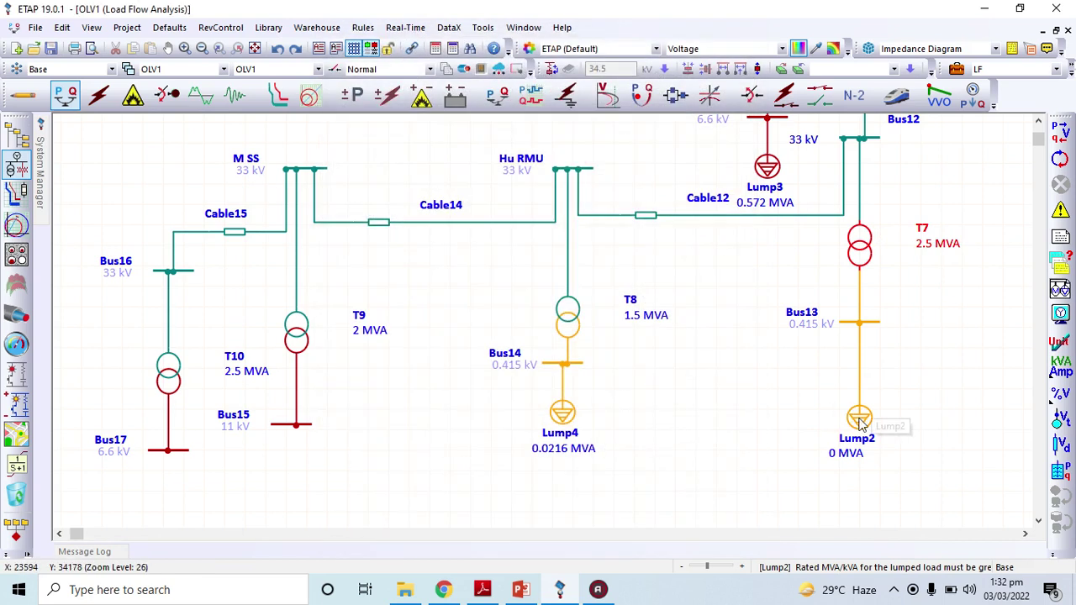
Step: Dismiss the access-level warning on Lump2 and switch the diagram back to Edit Mode
double_click(858, 374)
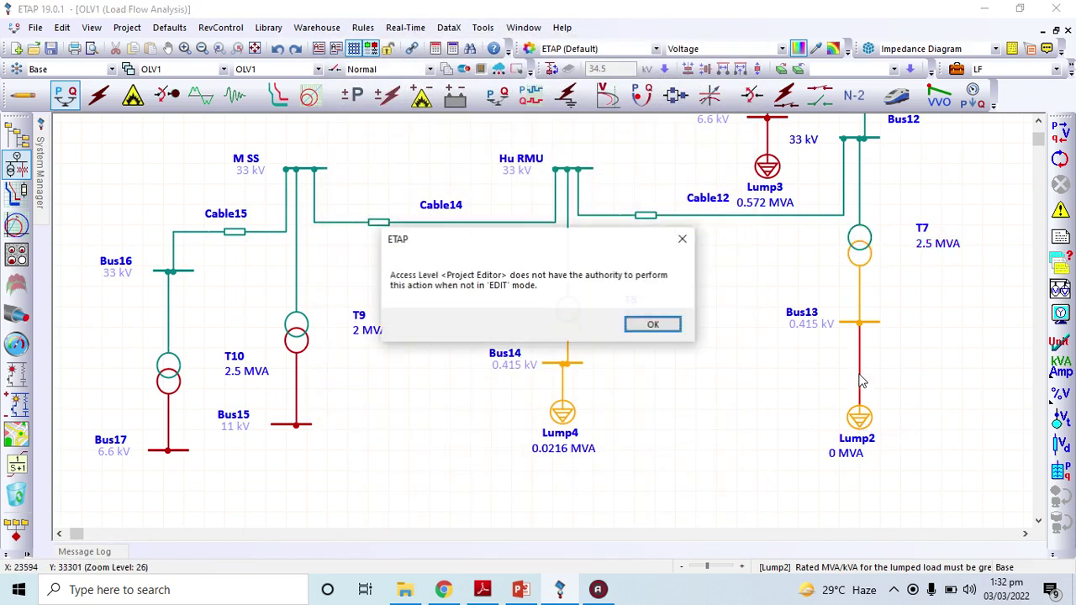
key(Return)
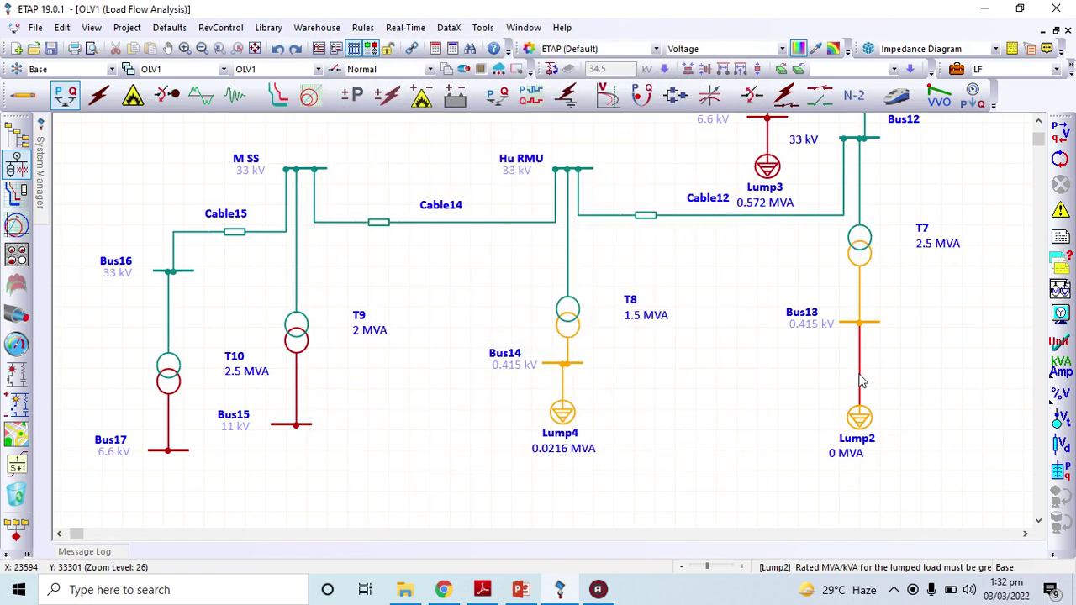
click(36, 102)
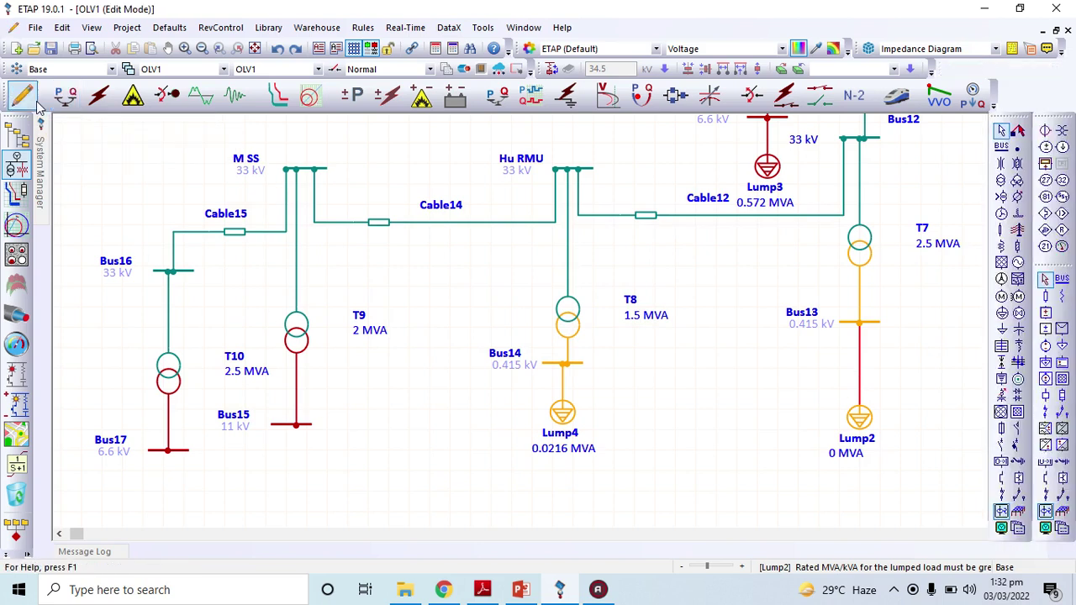
Step: Delete and redraw the connection between Lump2 and Bus13
click(859, 387)
key(Delete)
drag(858, 407, 857, 332)
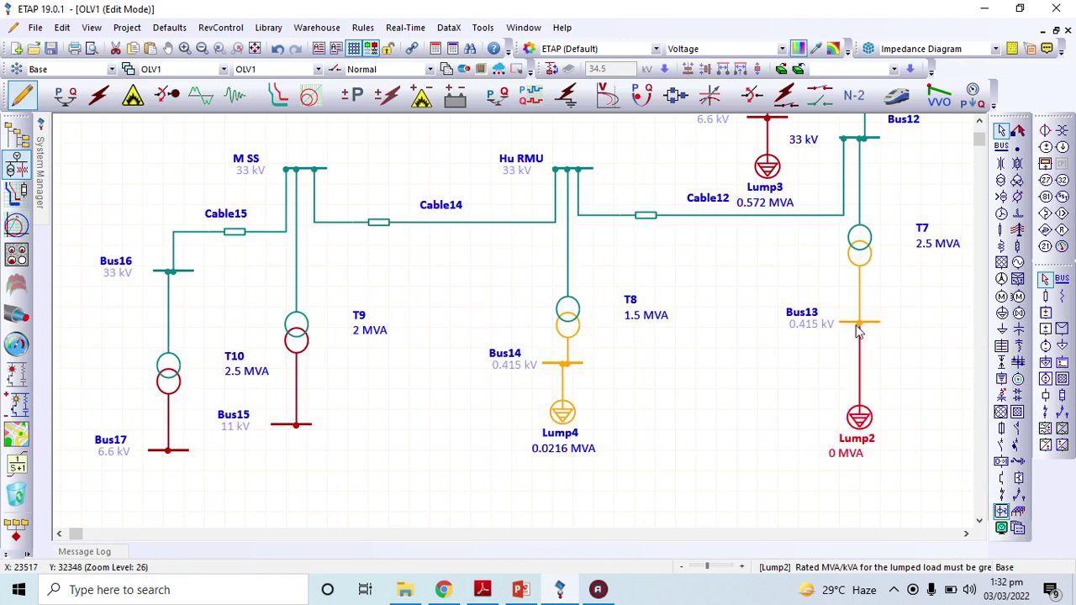
Step: Rate Lump2 at 100 A (0.0719 MVA) and switch to Load Flow Analysis mode
double_click(858, 419)
click(387, 86)
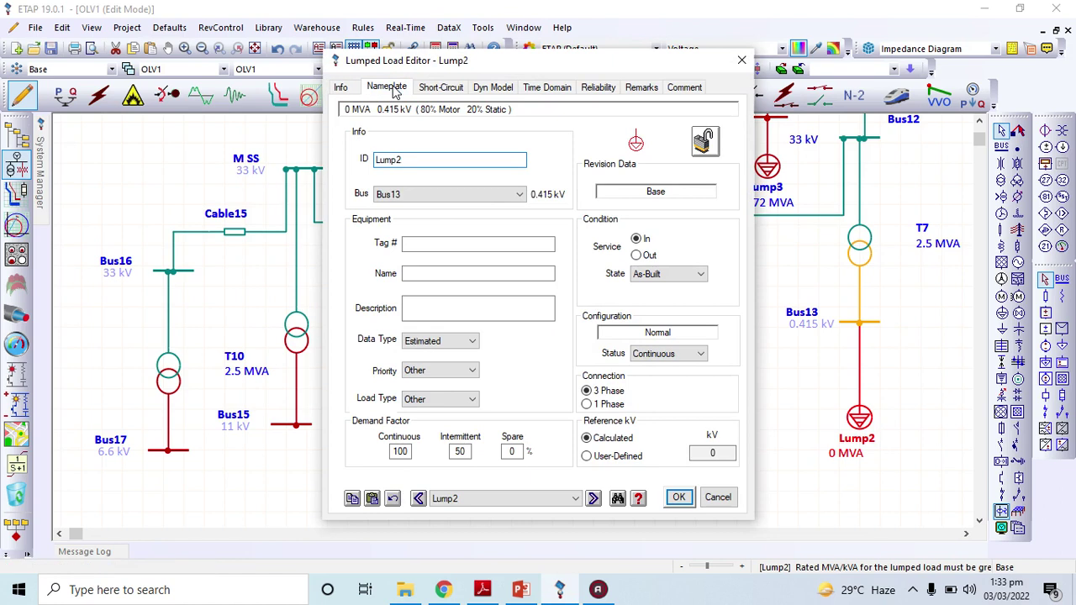
click(539, 222)
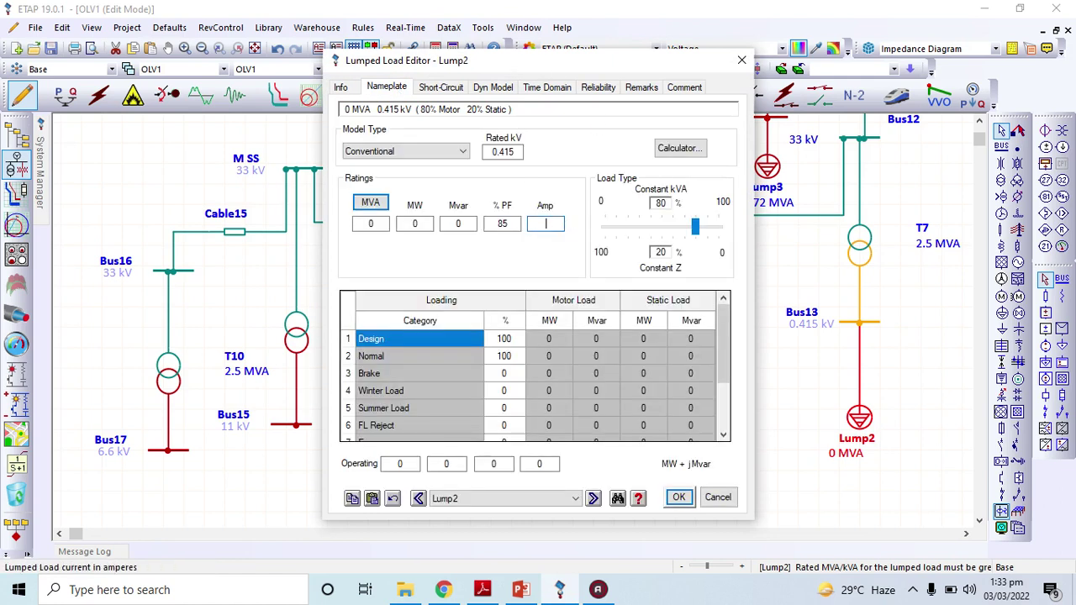
click(517, 223)
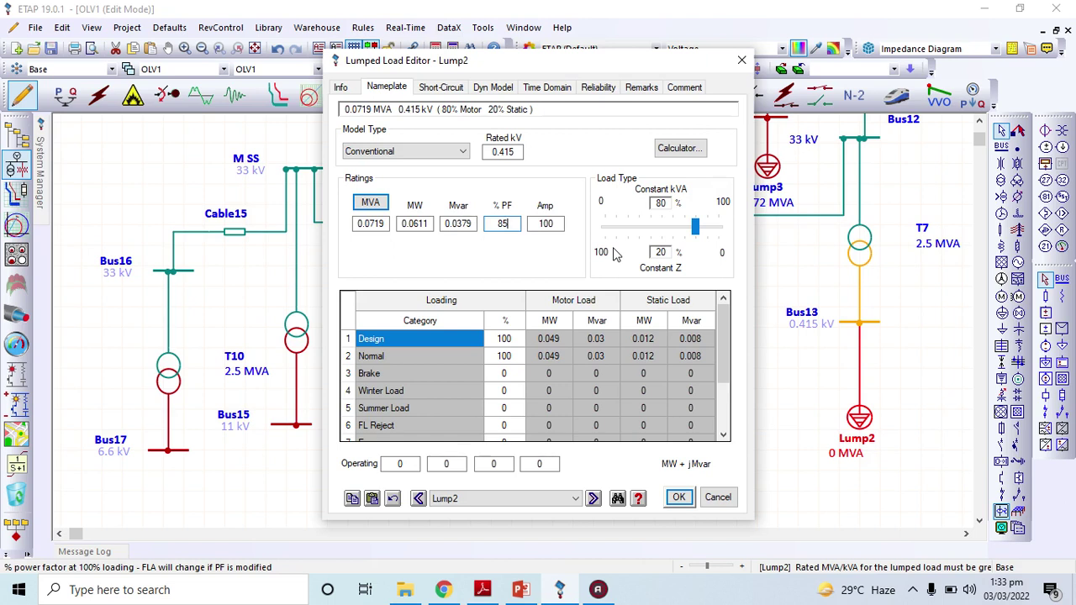
key(Return)
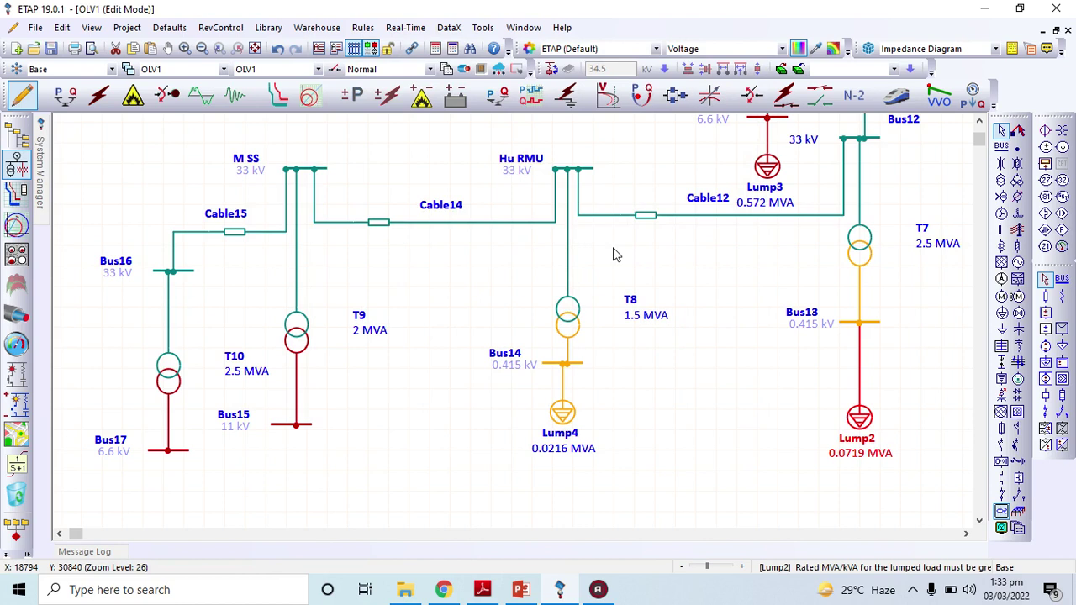
click(64, 95)
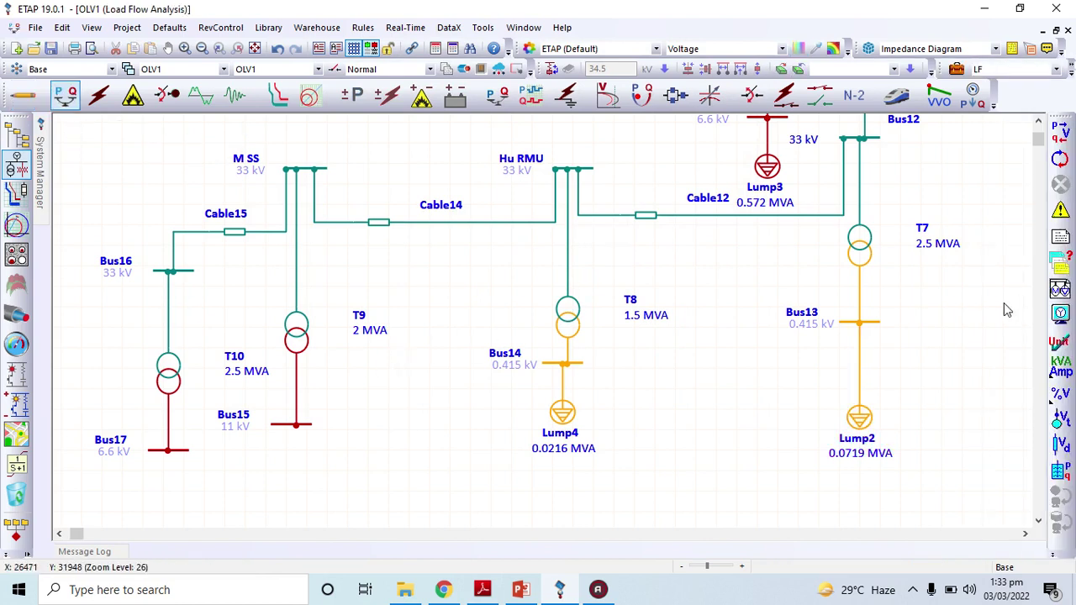
Step: Run load flow, then give T8 typical 6.25 %Z, X/R 6 and no-load data (0.5 %FLA, 1.875 kW)
click(1051, 132)
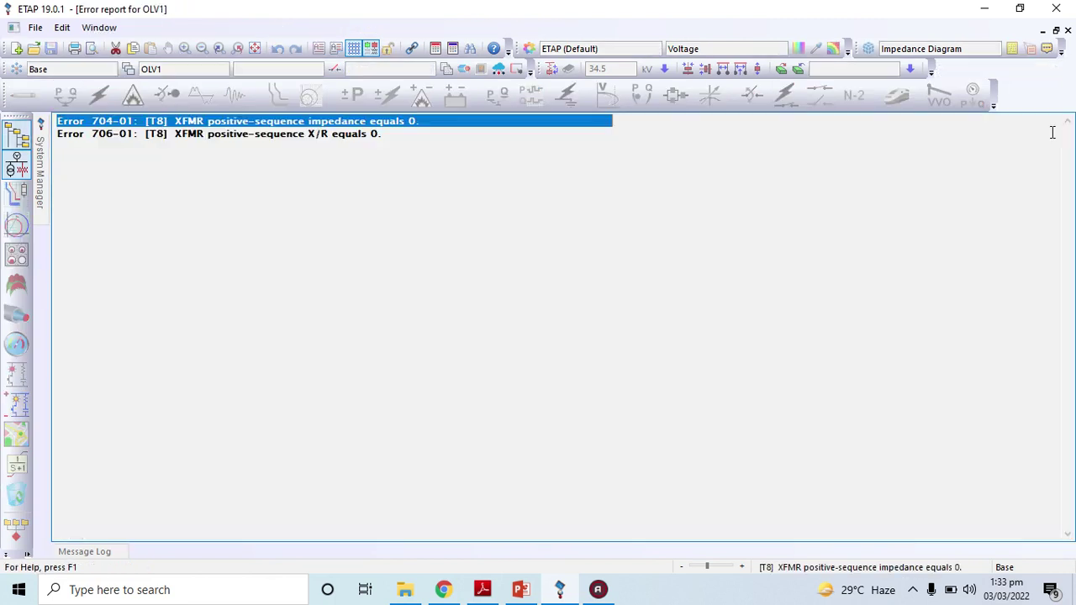
double_click(260, 124)
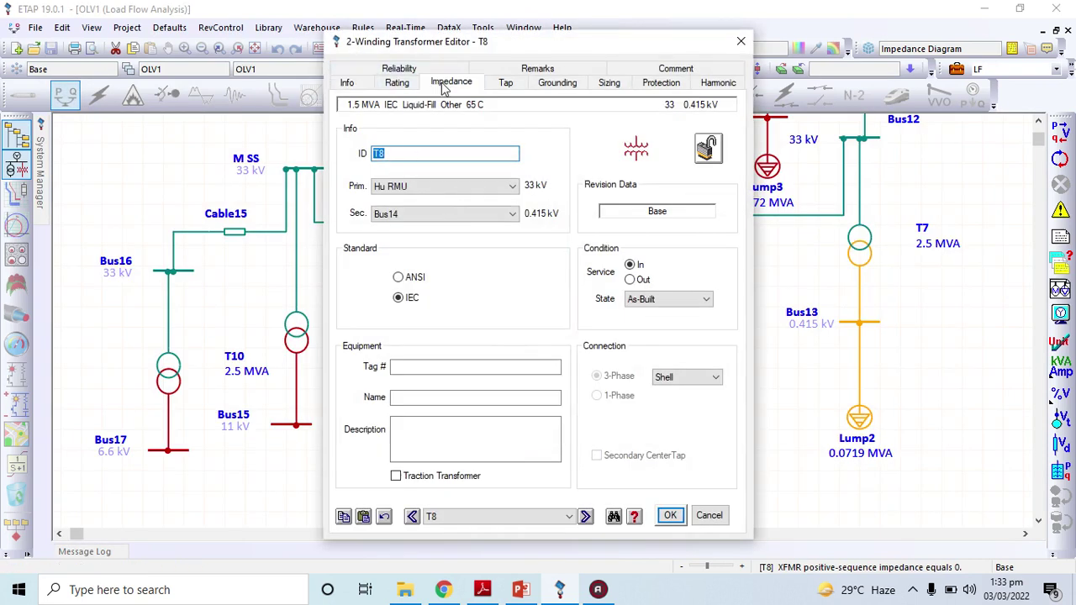
click(445, 89)
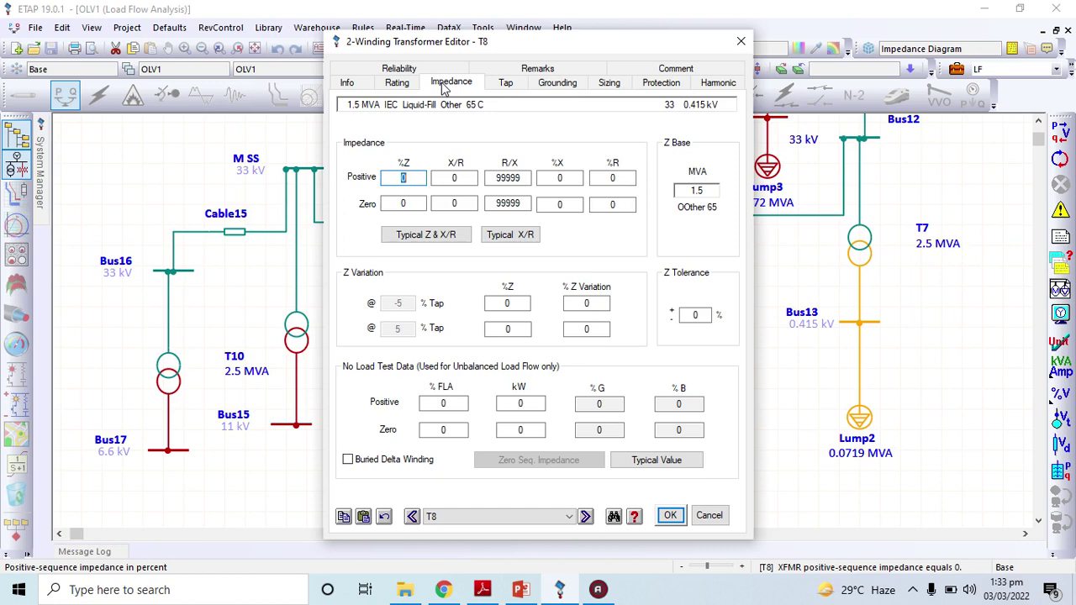
click(431, 235)
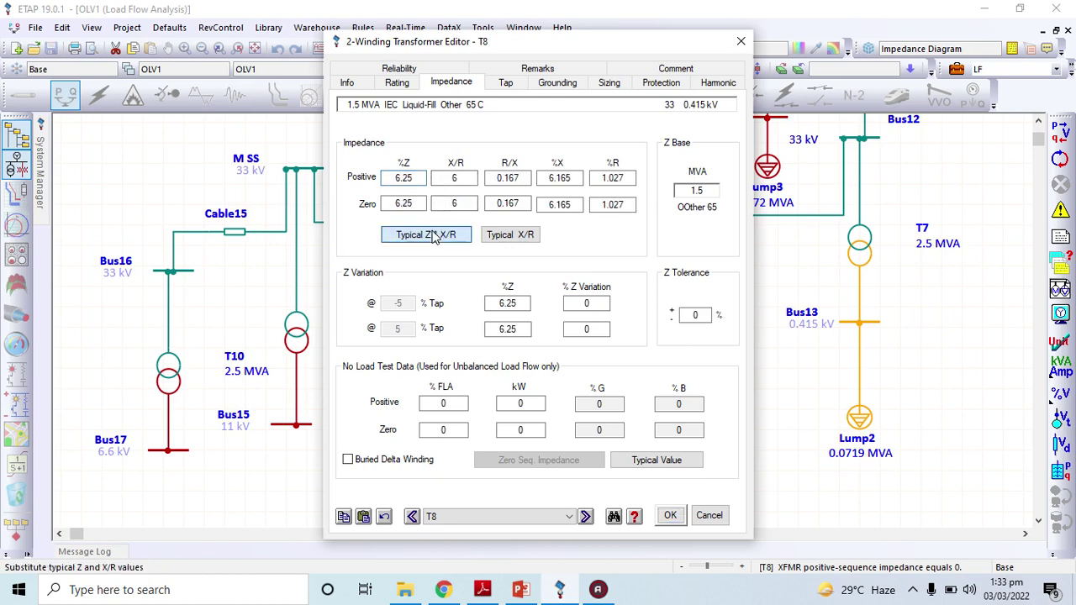
click(526, 237)
click(661, 461)
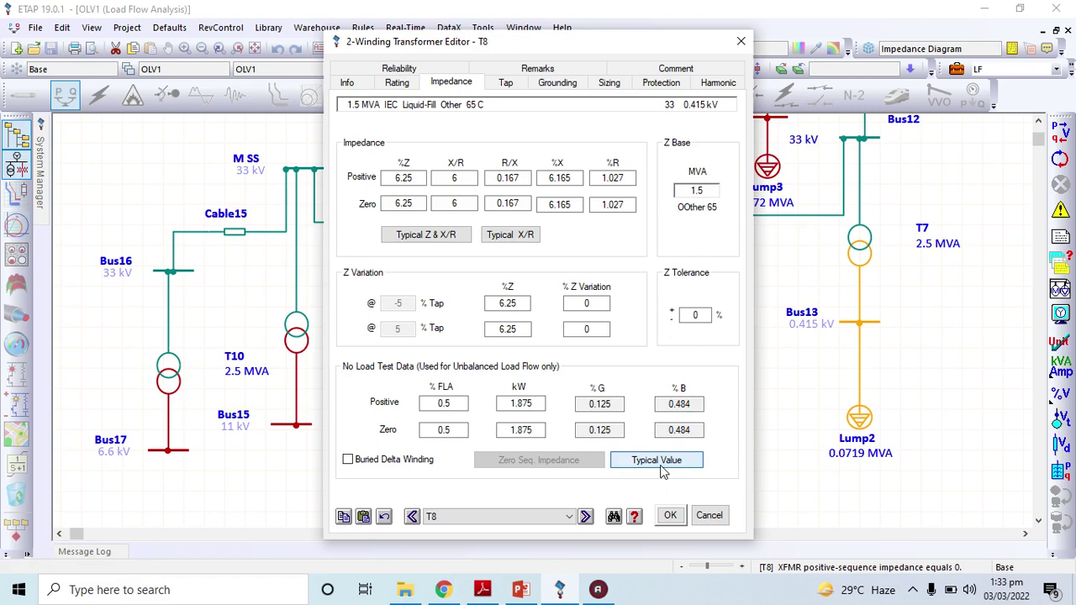
key(Return)
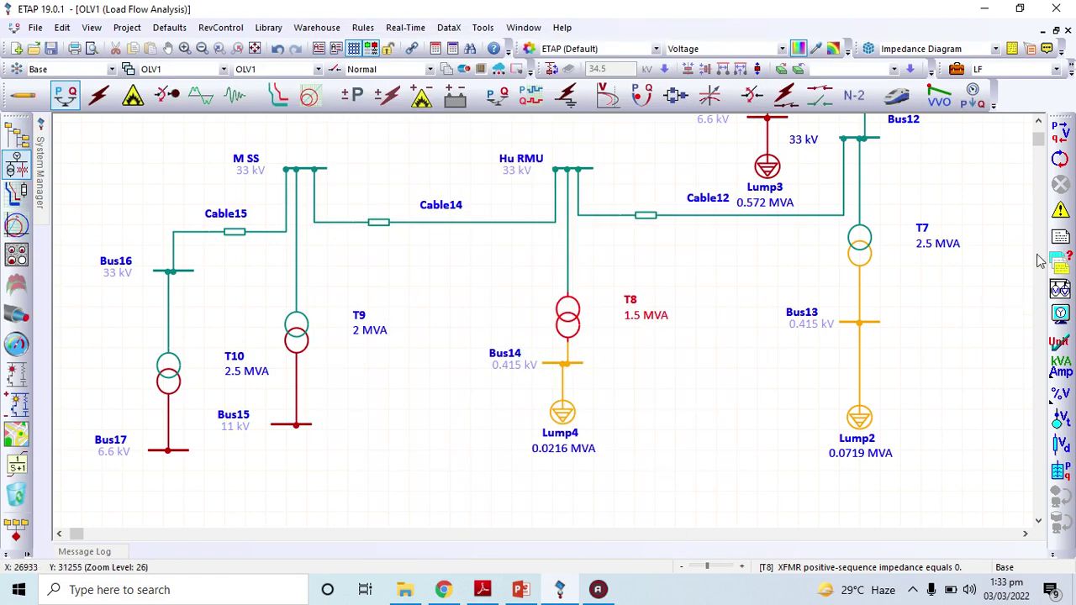
Step: Run the load flow with T8's corrected impedance, then return to Edit Mode
click(1061, 130)
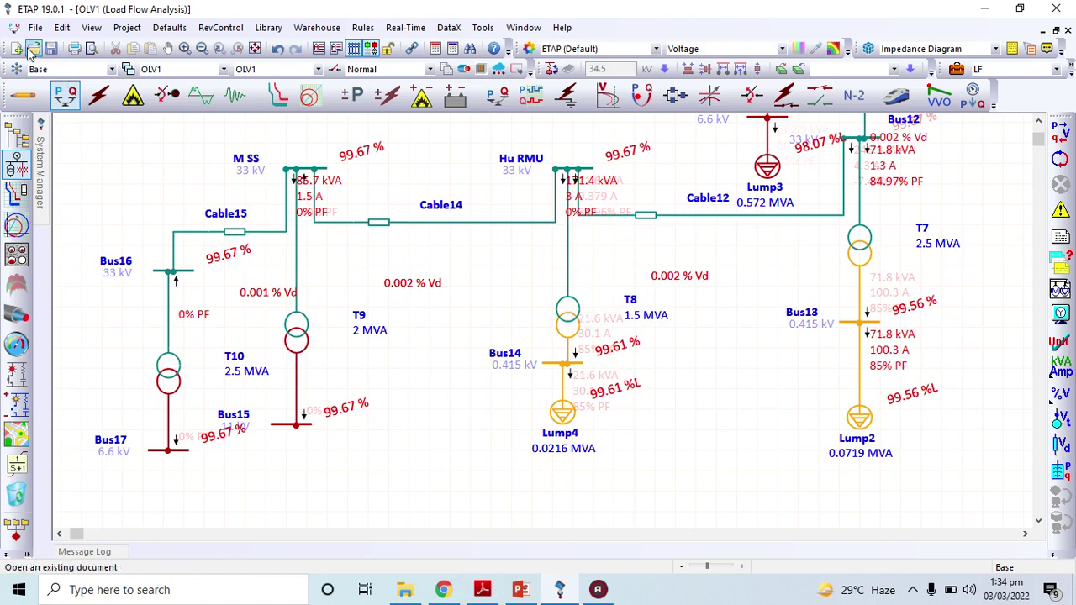
click(26, 95)
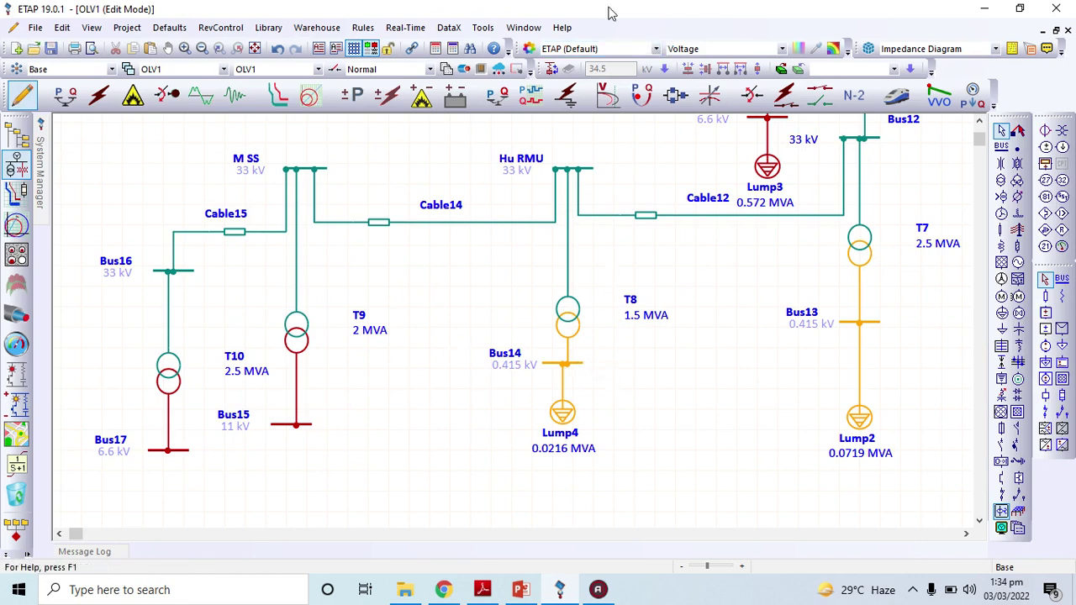
Step: Set the theme color coding to Phase and move the Bus14 label beside its bus bar
click(782, 52)
click(739, 64)
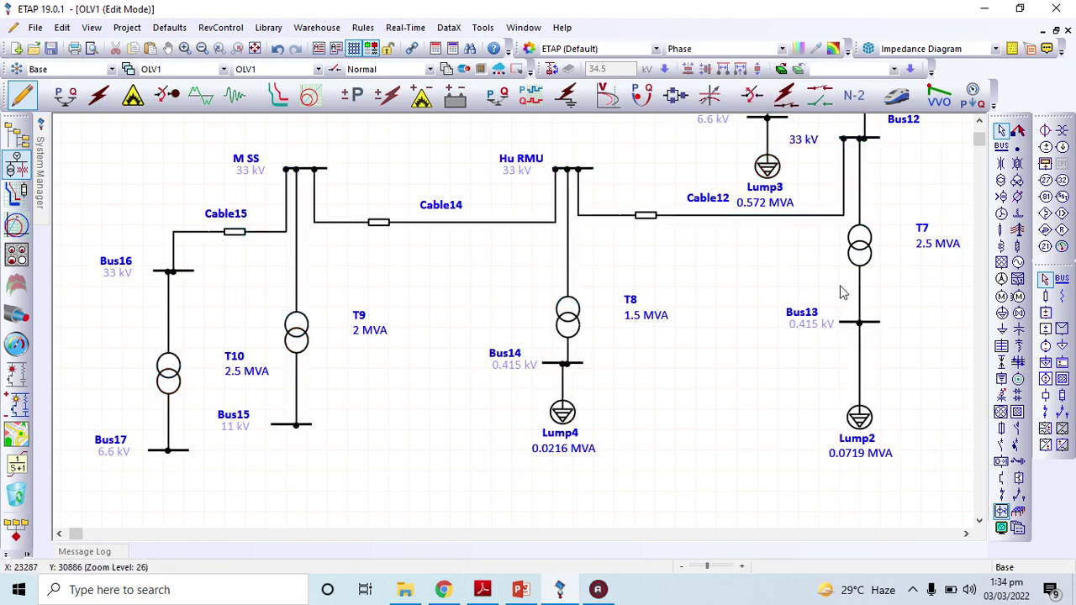
click(527, 363)
drag(526, 339, 523, 352)
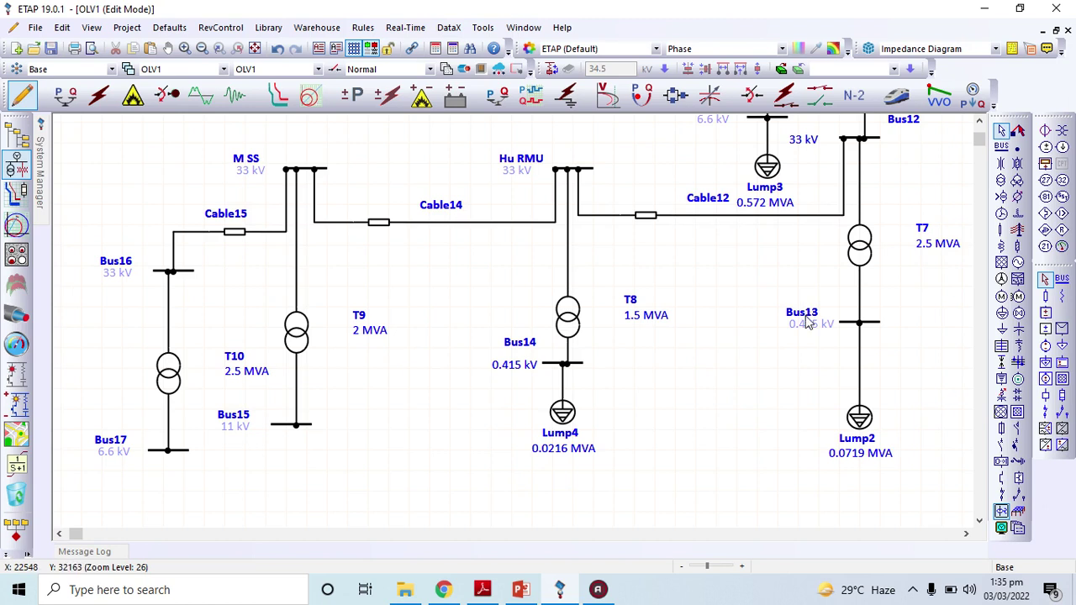
Step: Move the Bus13 label beside its bus and paste two copies of Lump4 as Lump6 and Lump7
drag(807, 313, 827, 300)
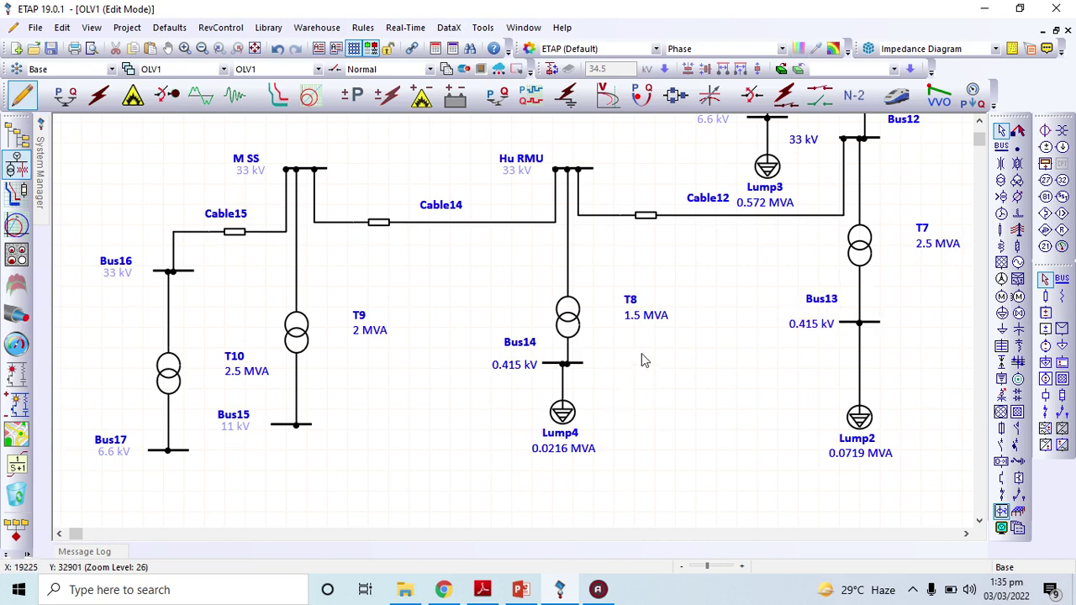
click(562, 410)
key(ctrl+c)
click(653, 480)
key(ctrl+v)
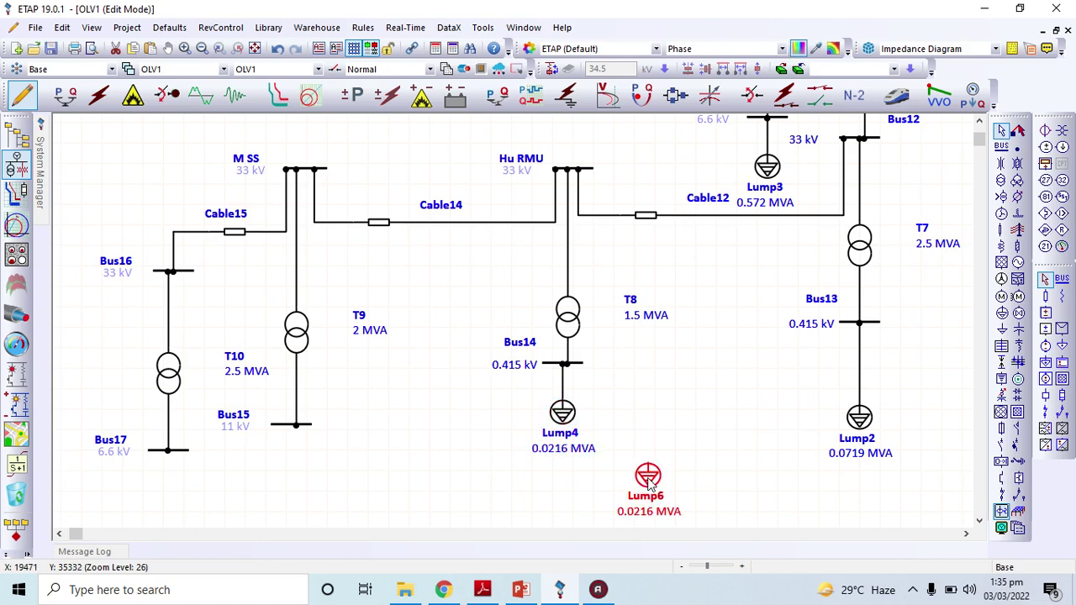
key(ctrl+v)
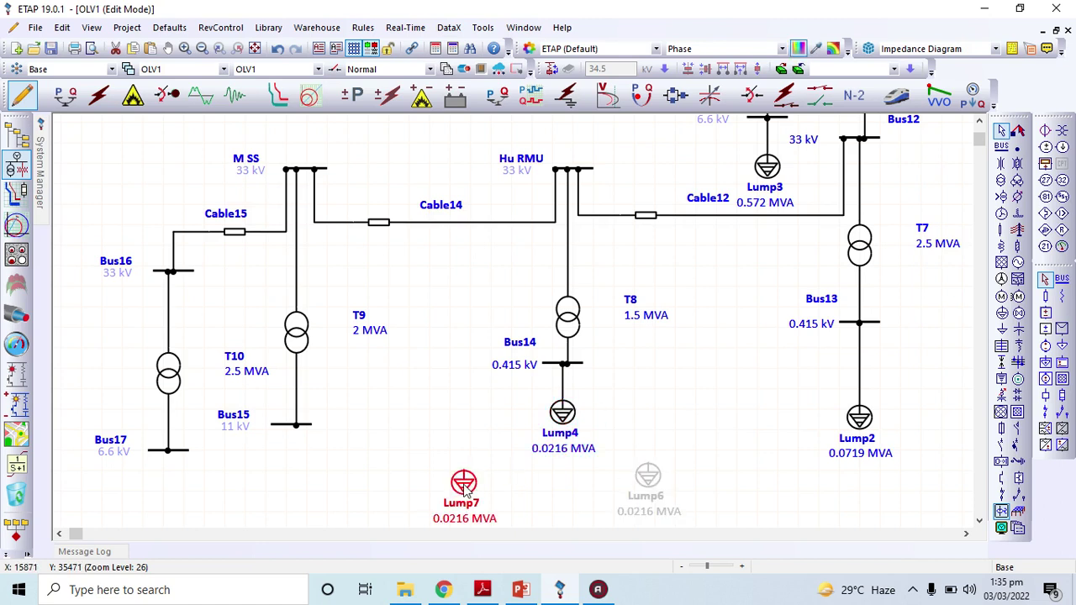
Step: Connect Lump7 and Lump6 to Bus14
drag(463, 468, 544, 364)
drag(648, 468, 592, 366)
click(694, 418)
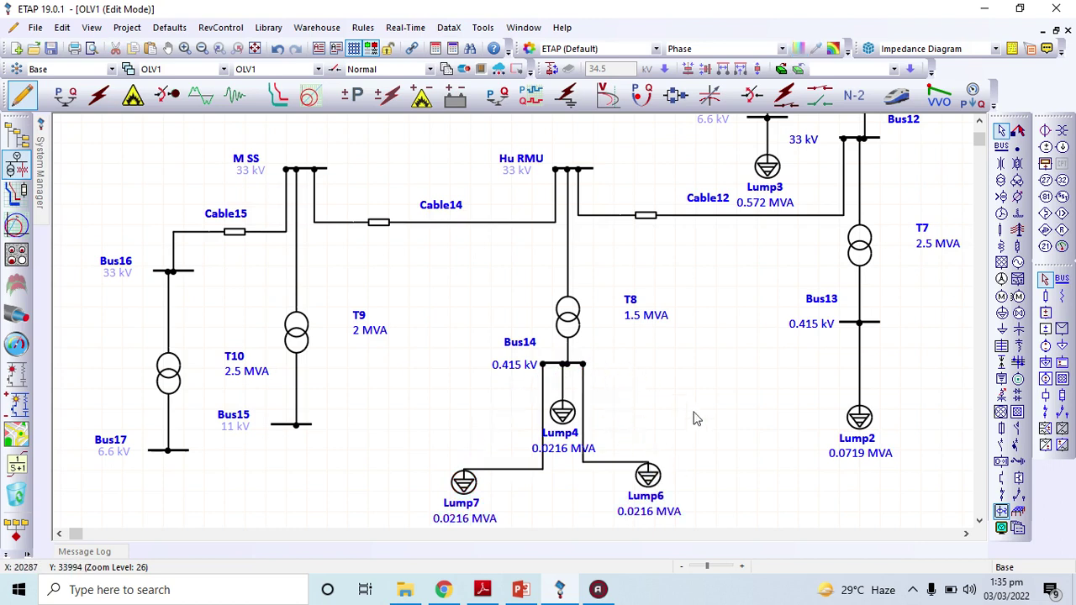
Step: Set Lump6's nameplate current to 200 A (0.144 MVA)
double_click(647, 477)
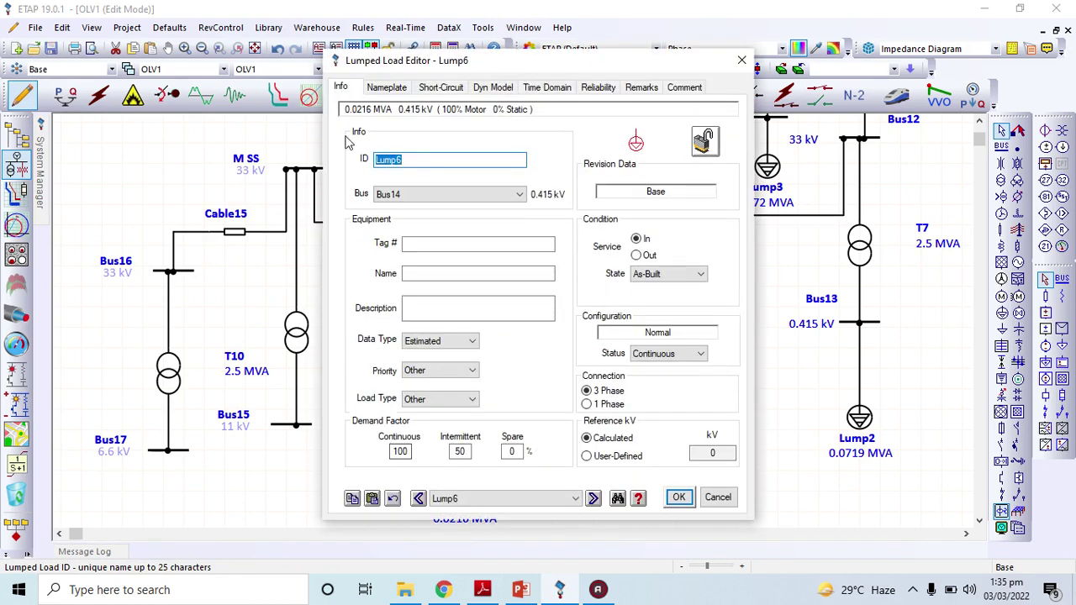
click(387, 86)
double_click(556, 223)
text(5)
key(BackSpace)
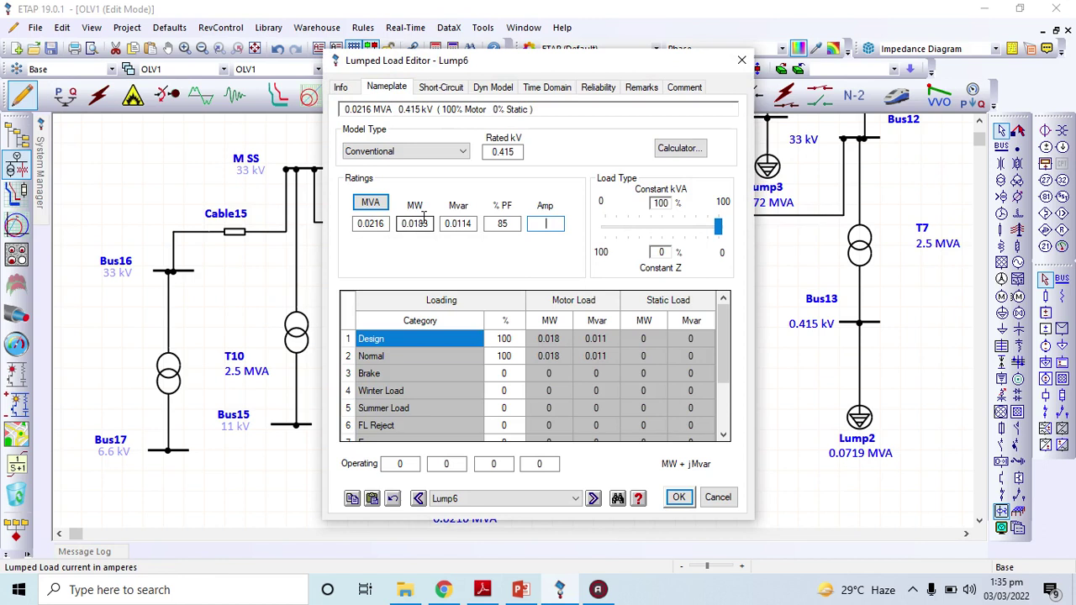
text(200)
key(Return)
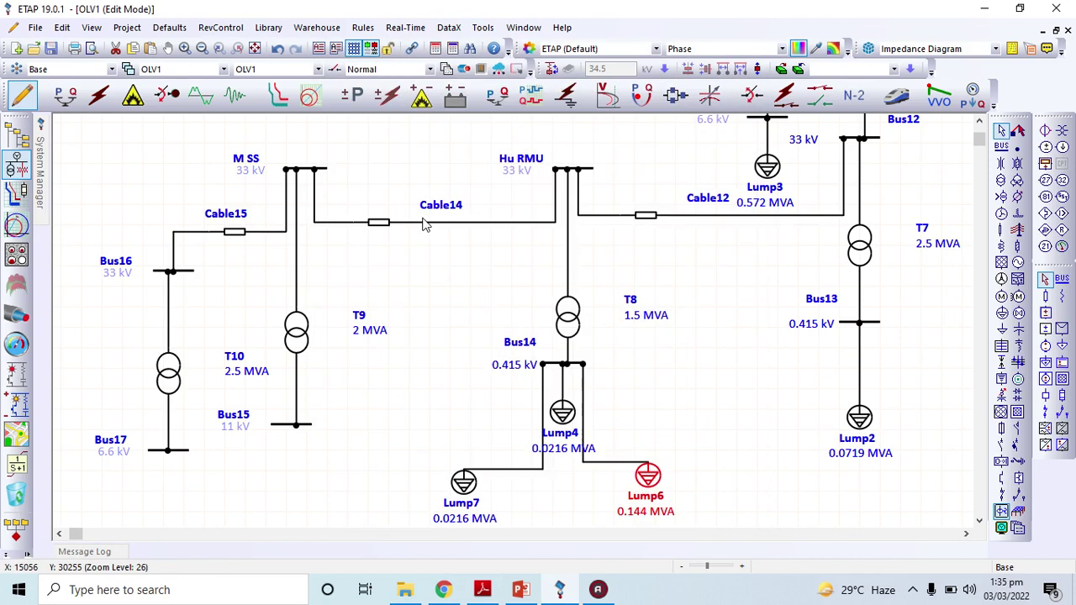
Step: Set Lump7's nameplate current to 800 A (0.575 MVA) and switch to Load Flow Analysis mode
click(463, 484)
double_click(463, 485)
click(385, 87)
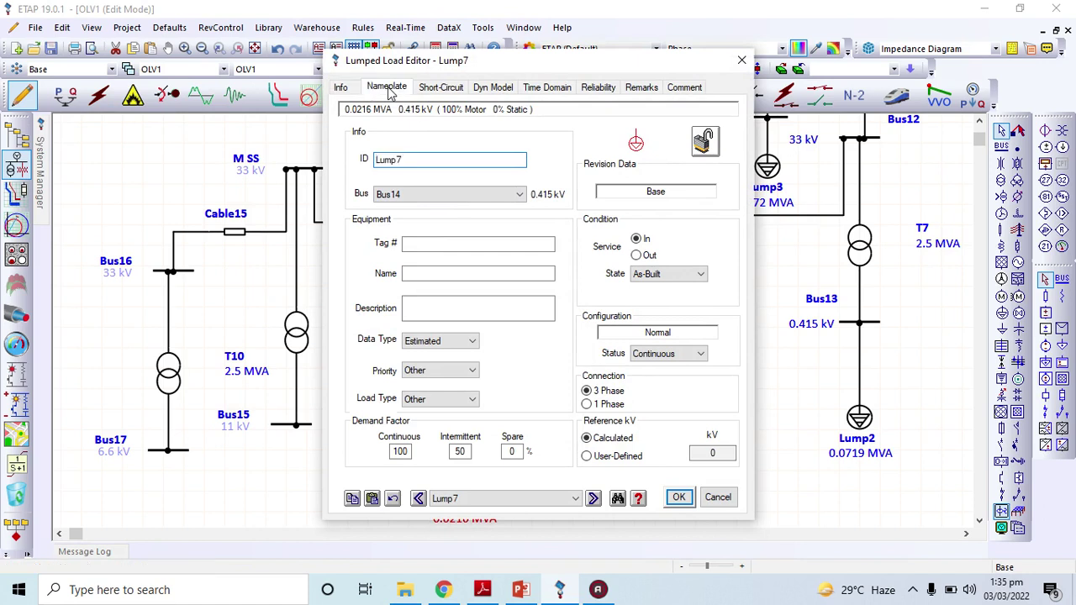
double_click(545, 224)
text(800)
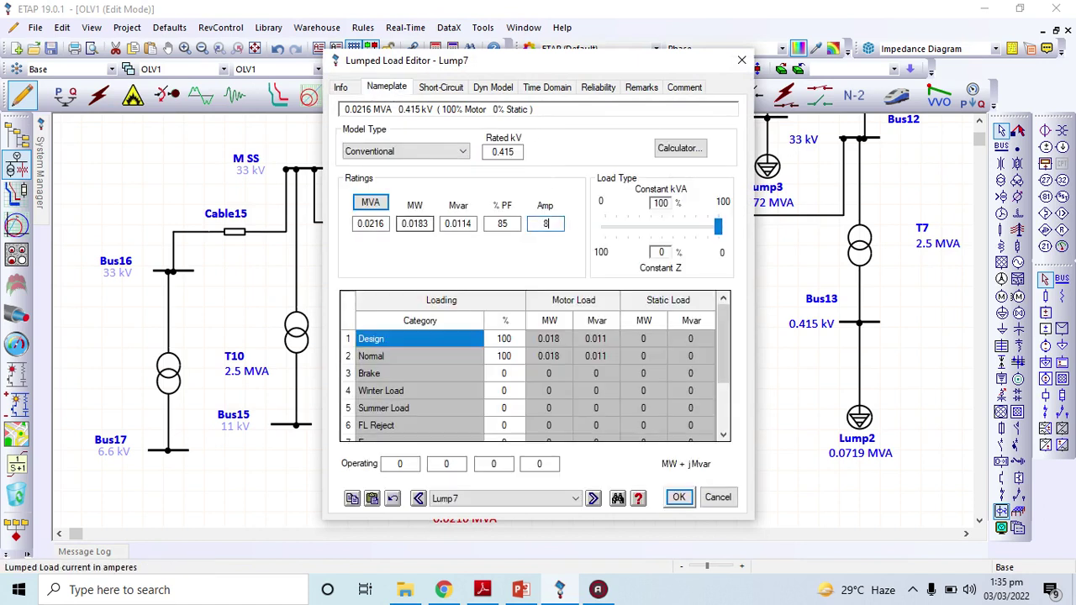
key(Return)
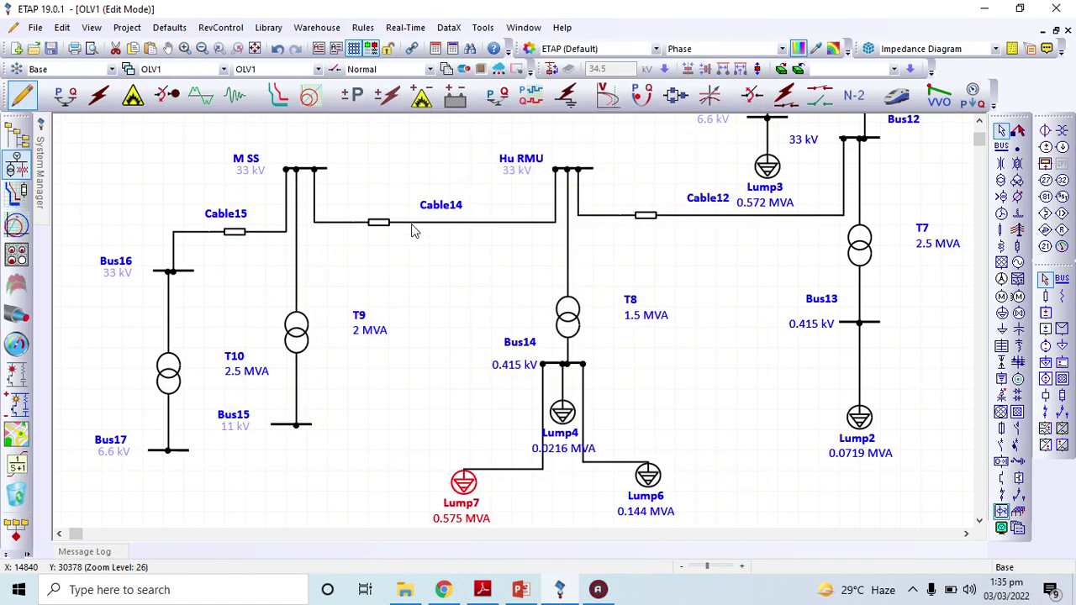
click(679, 421)
click(71, 94)
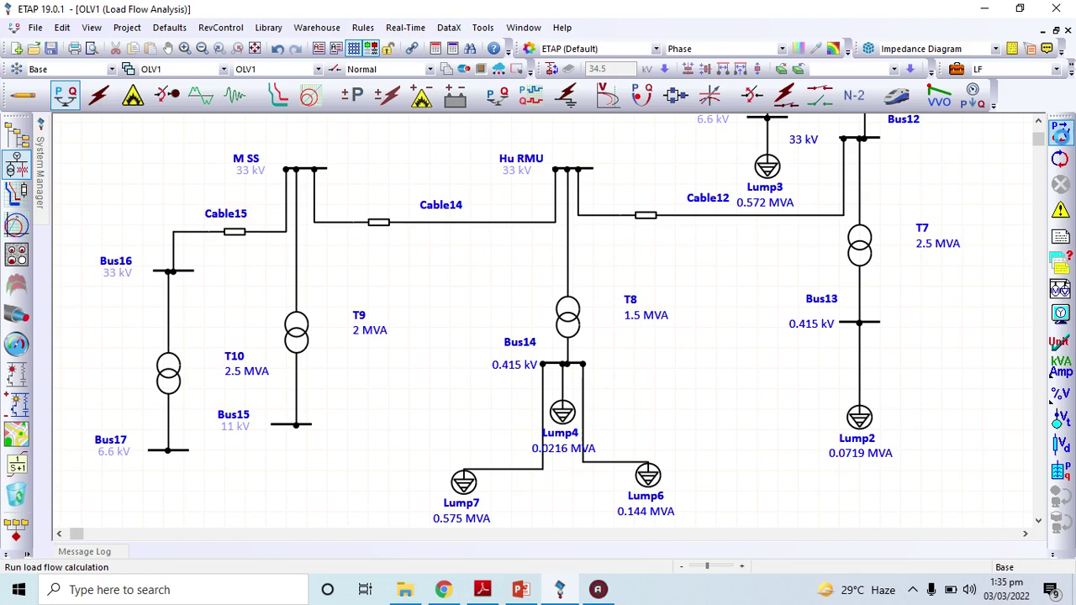
Step: Run load flow and move the 97.38 % and T8 1.5 MVA labels so T8's 740.4 kVA, 1058 A shows
click(1060, 133)
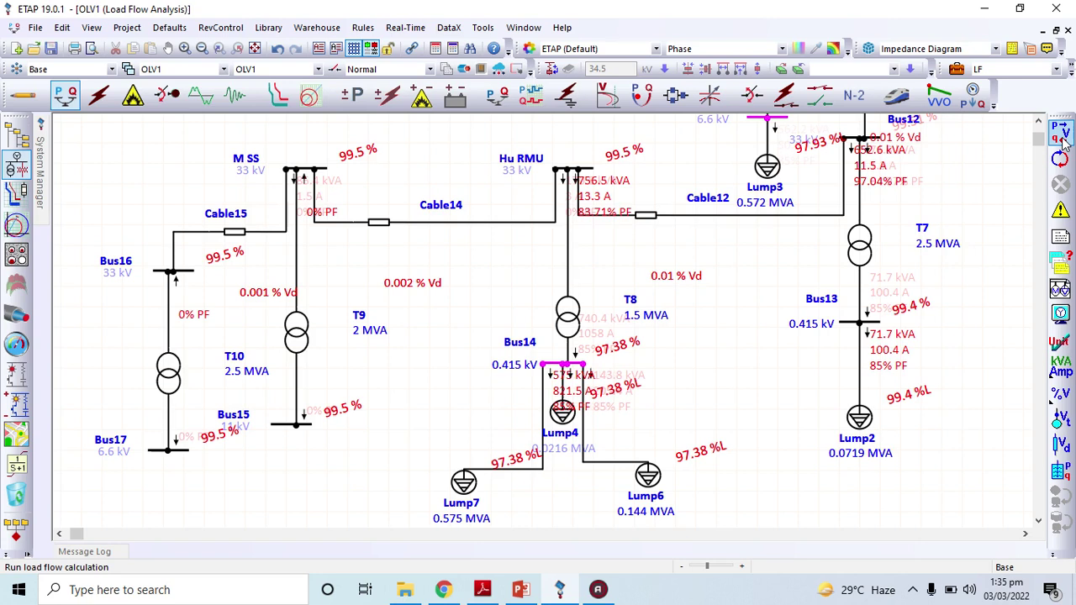
drag(626, 346, 686, 358)
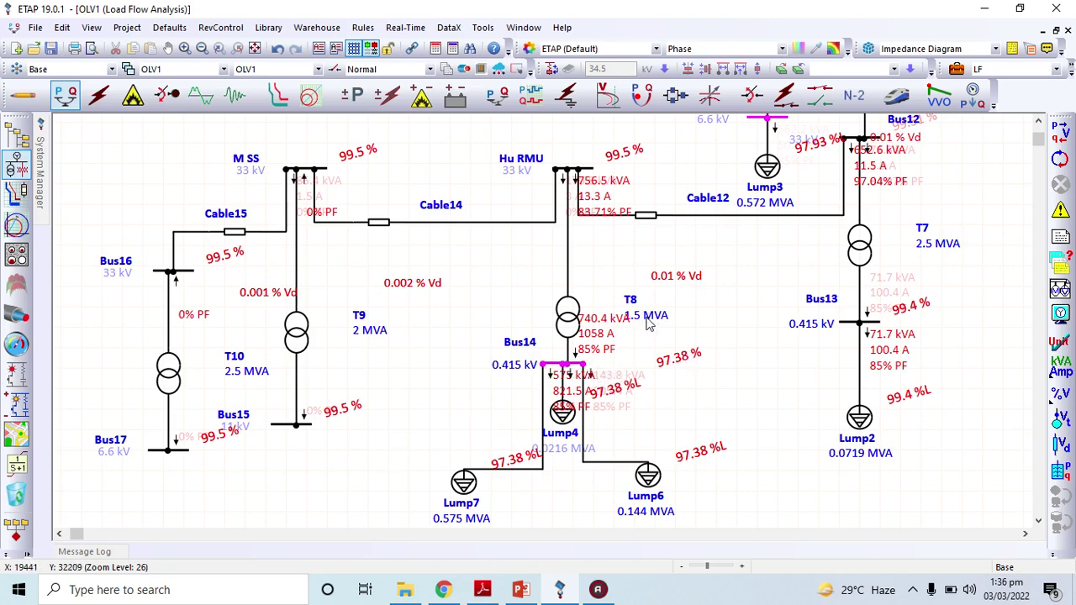
drag(647, 326, 684, 320)
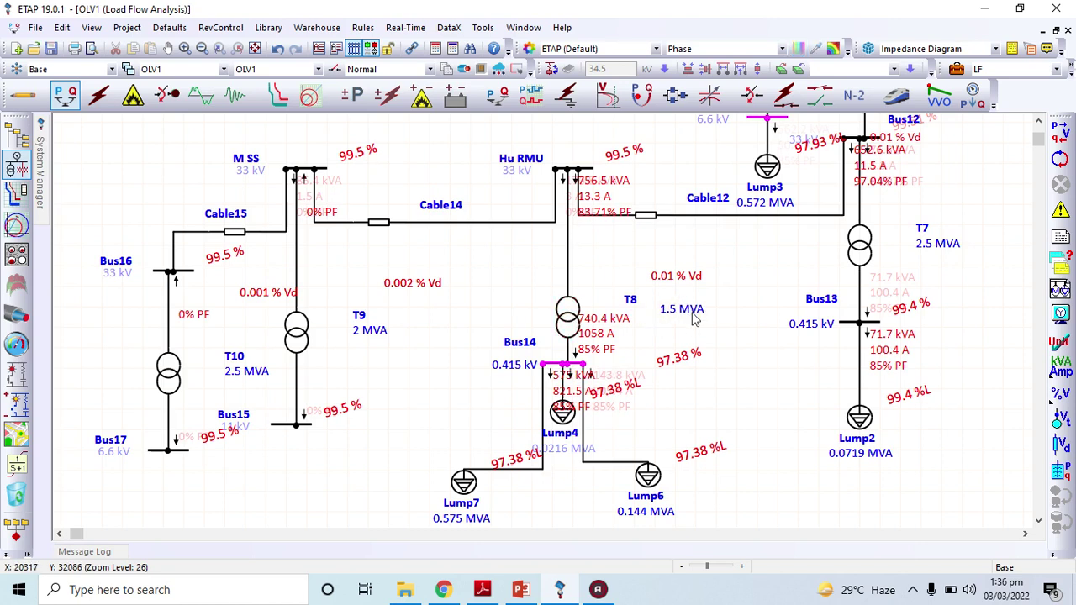
click(568, 326)
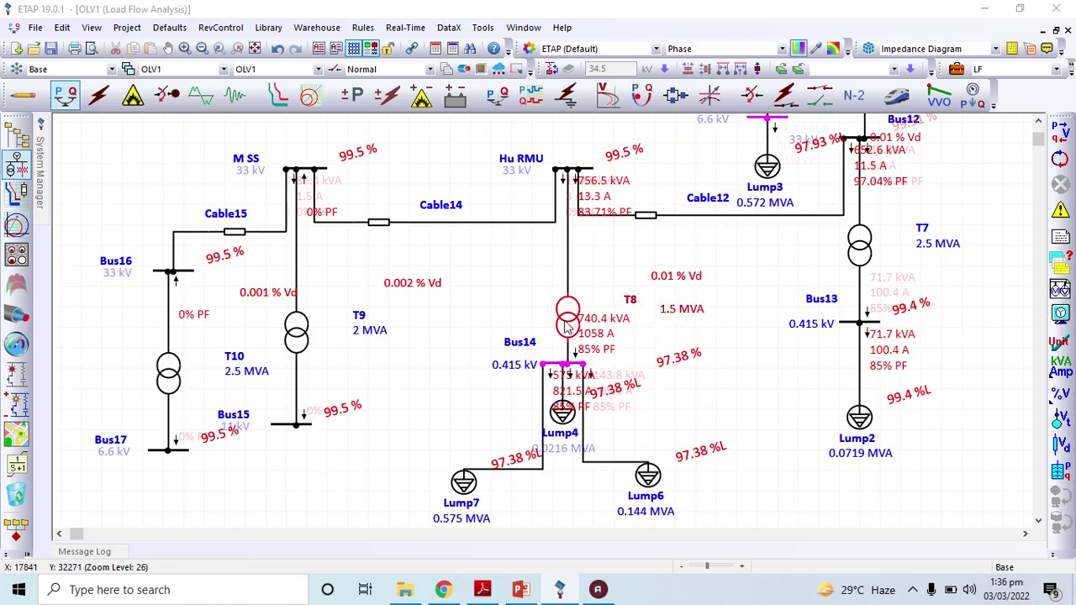
Step: Size T8 for a 1.5 MVA load and apply the next larger standard rating, 1.6 MVA
double_click(568, 326)
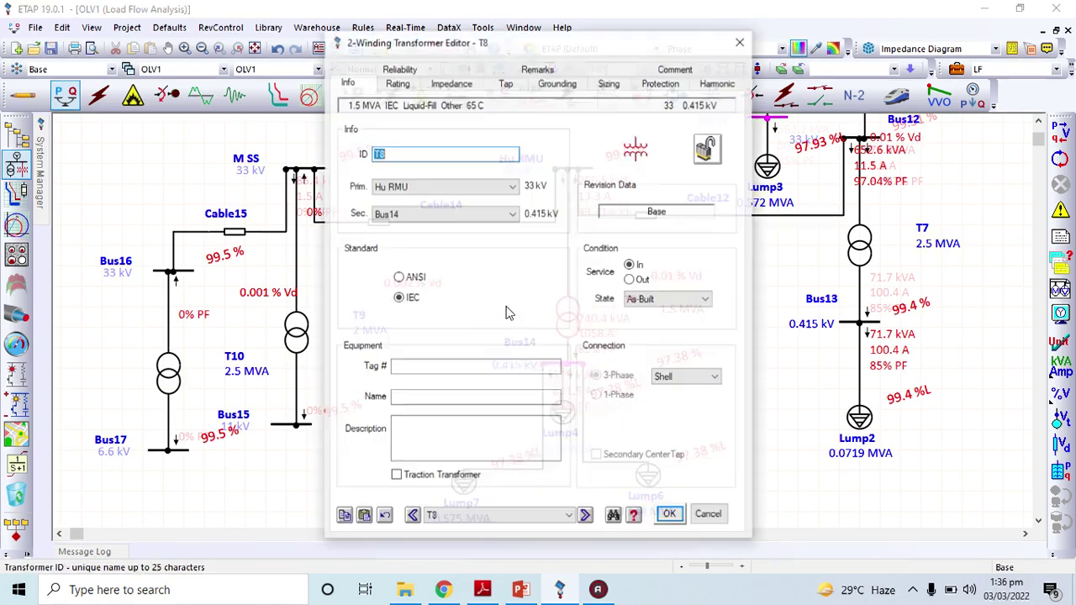
click(397, 83)
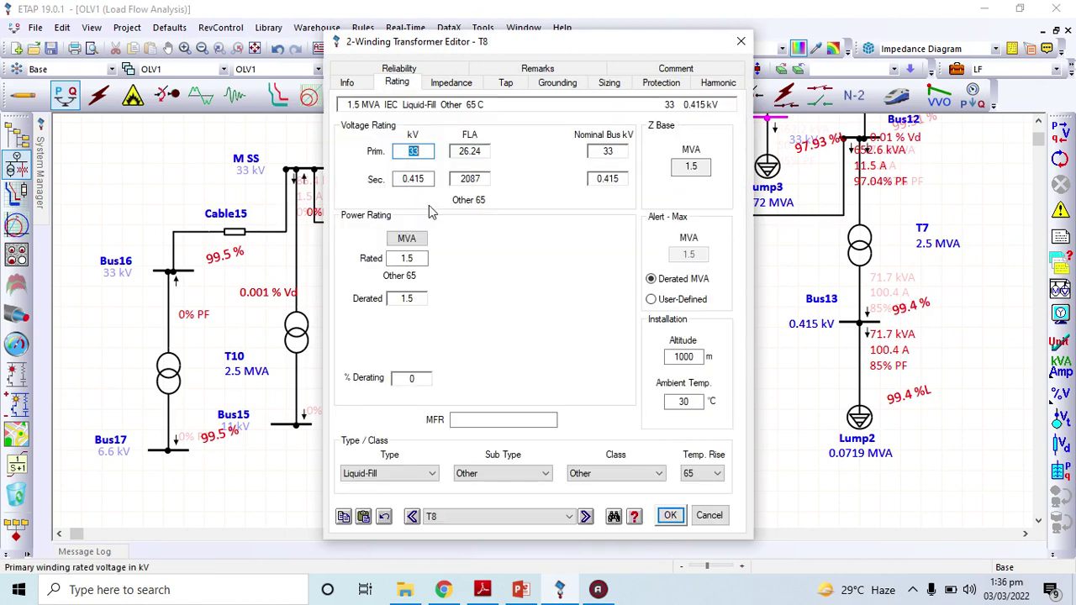
click(617, 86)
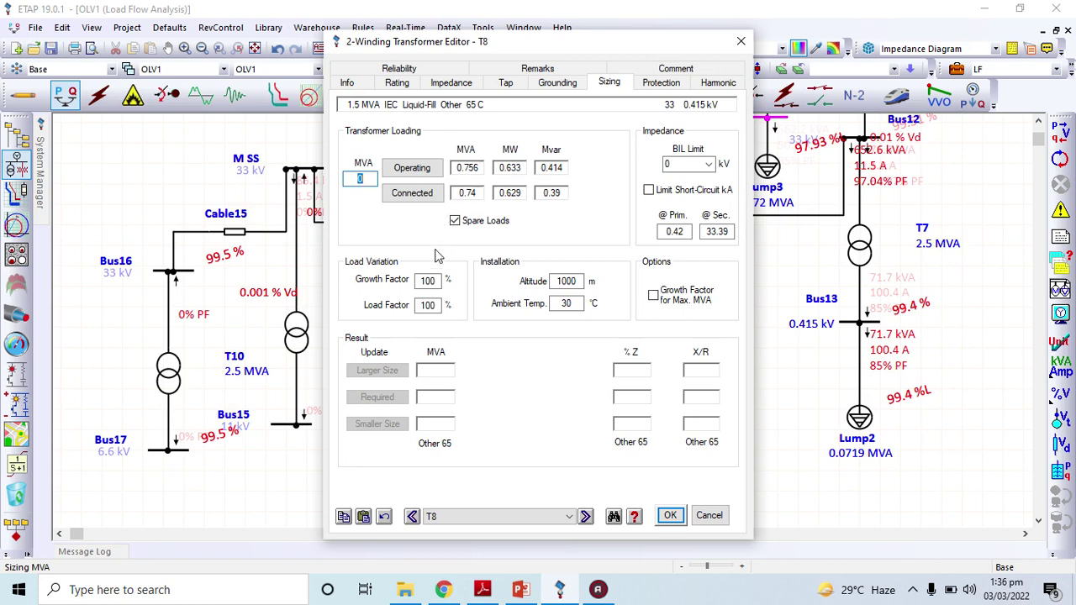
text(1)
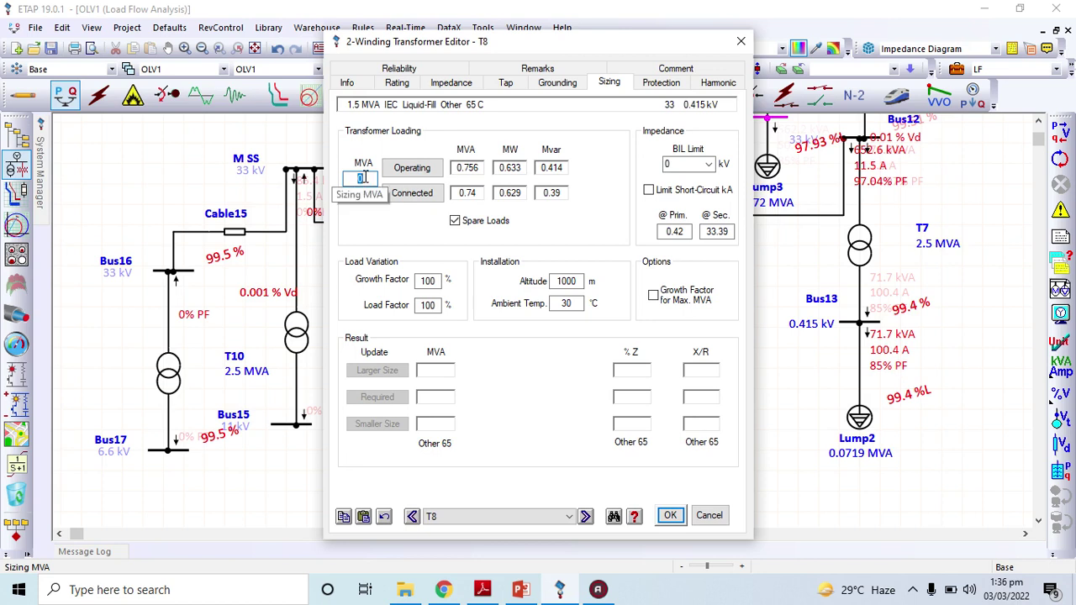
text(.5)
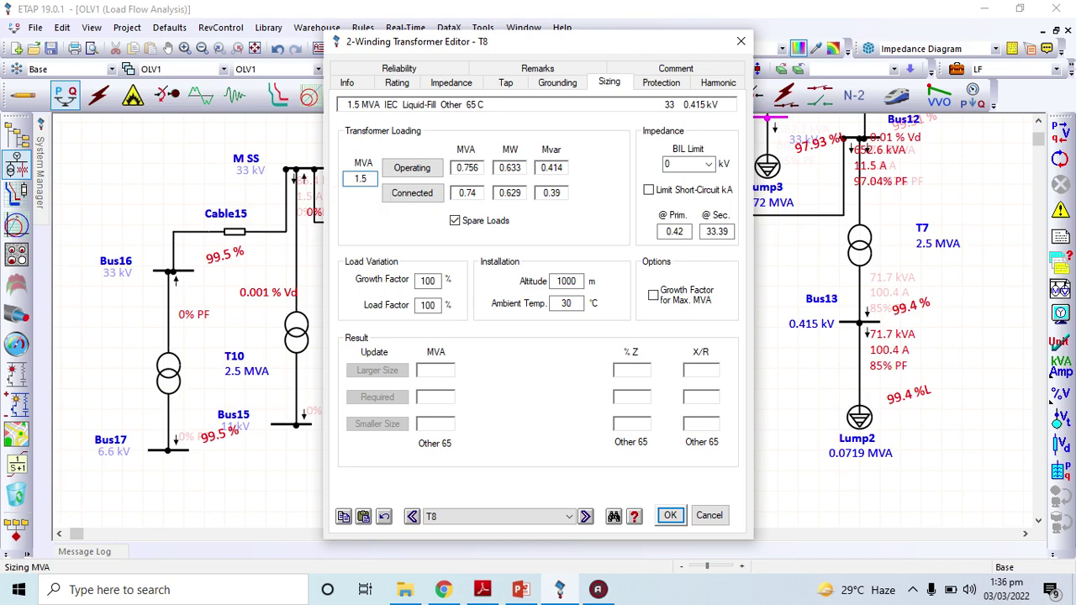
key(Tab)
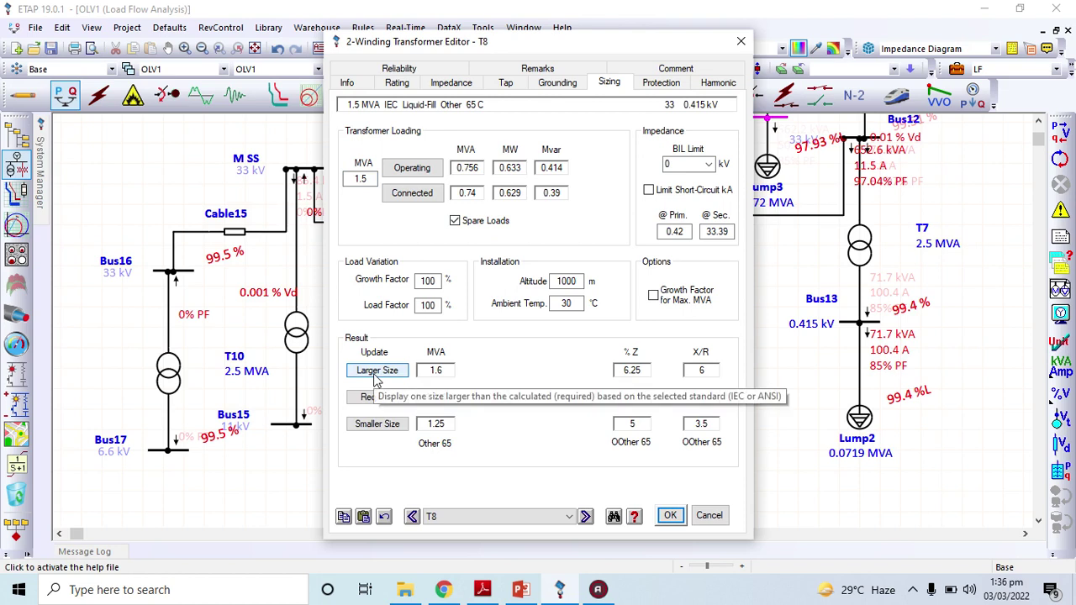
click(375, 379)
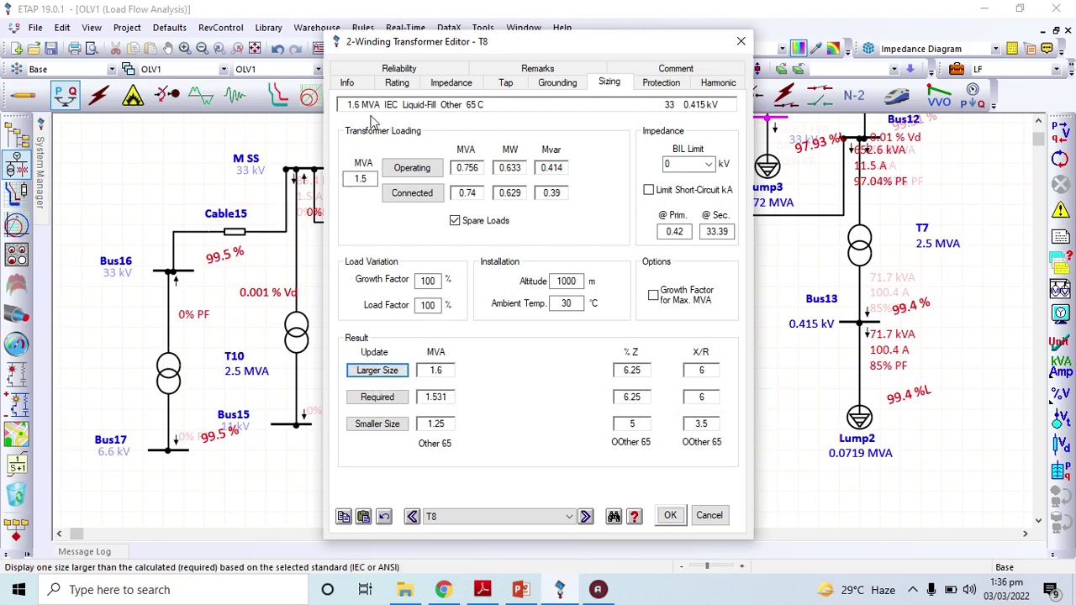
click(397, 84)
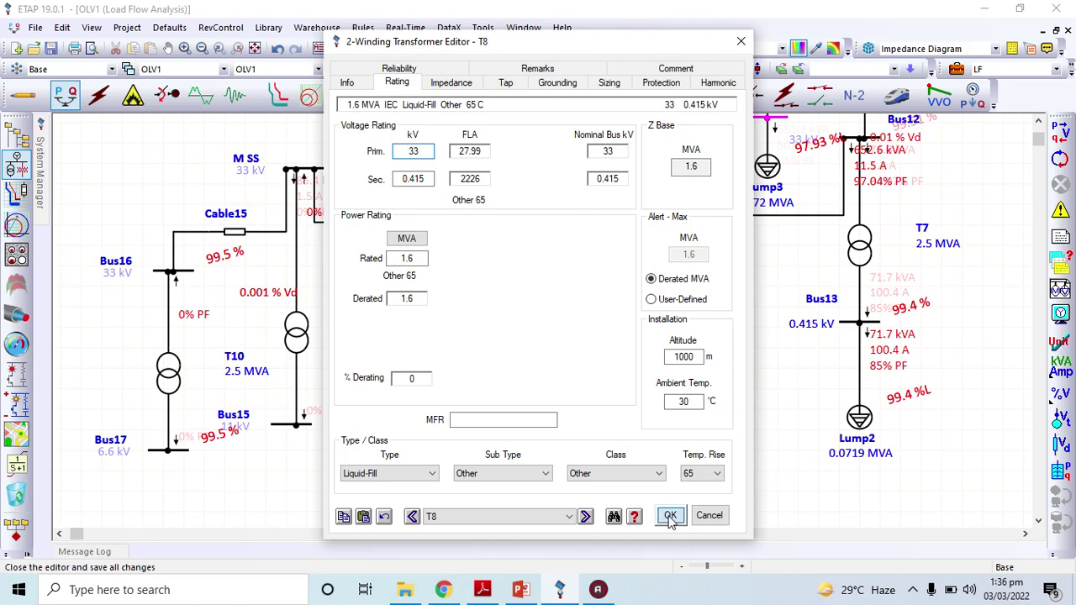
click(670, 515)
click(739, 382)
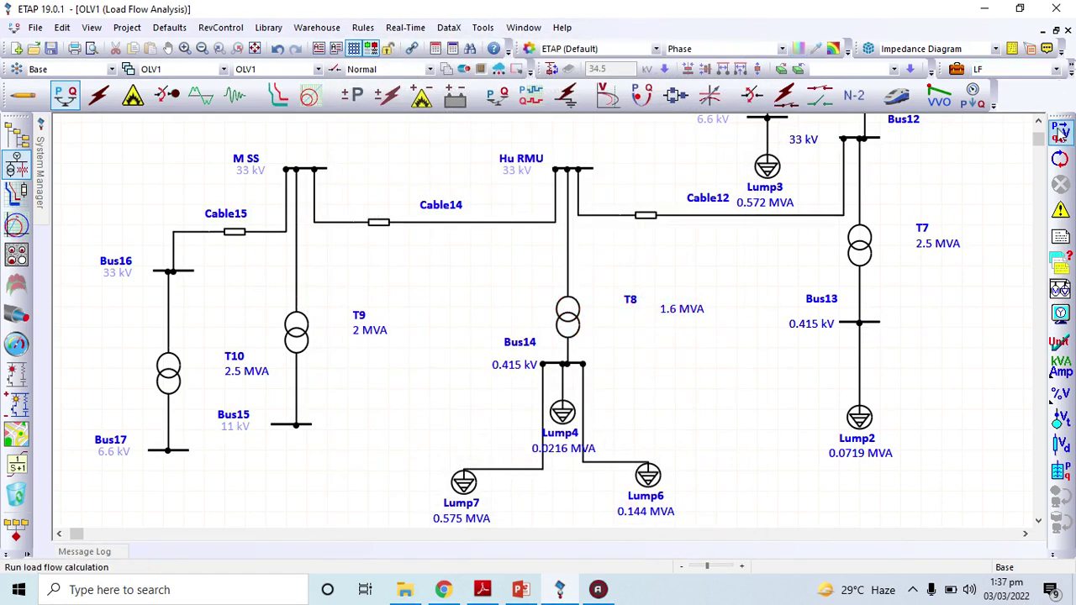
Step: Run load flow with T8 at 1.6 MVA and move the 97.52 %L label clear of Lump4
click(1060, 132)
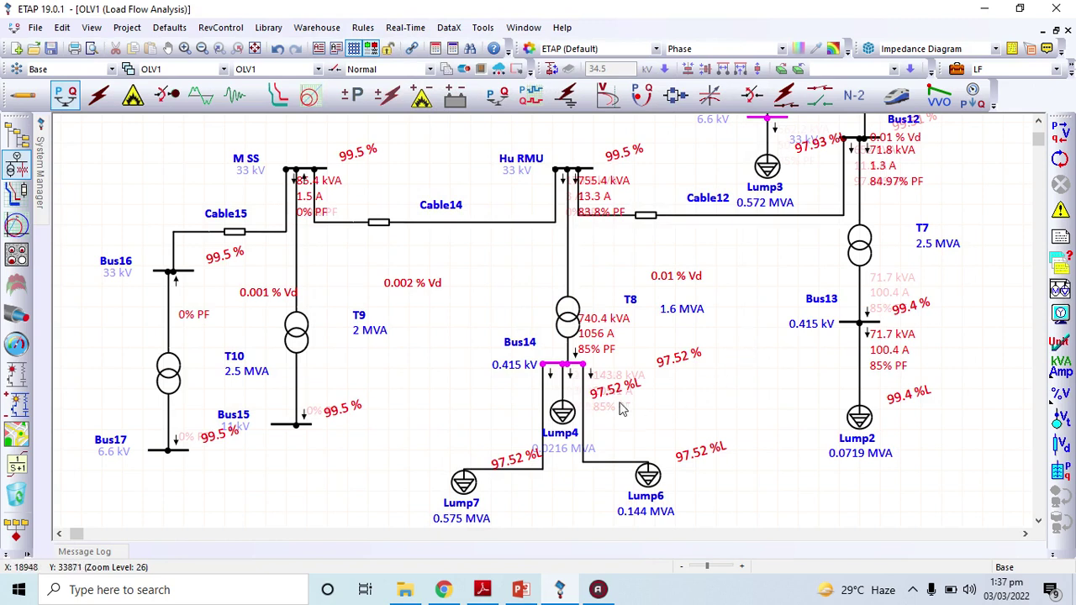
drag(605, 395, 546, 416)
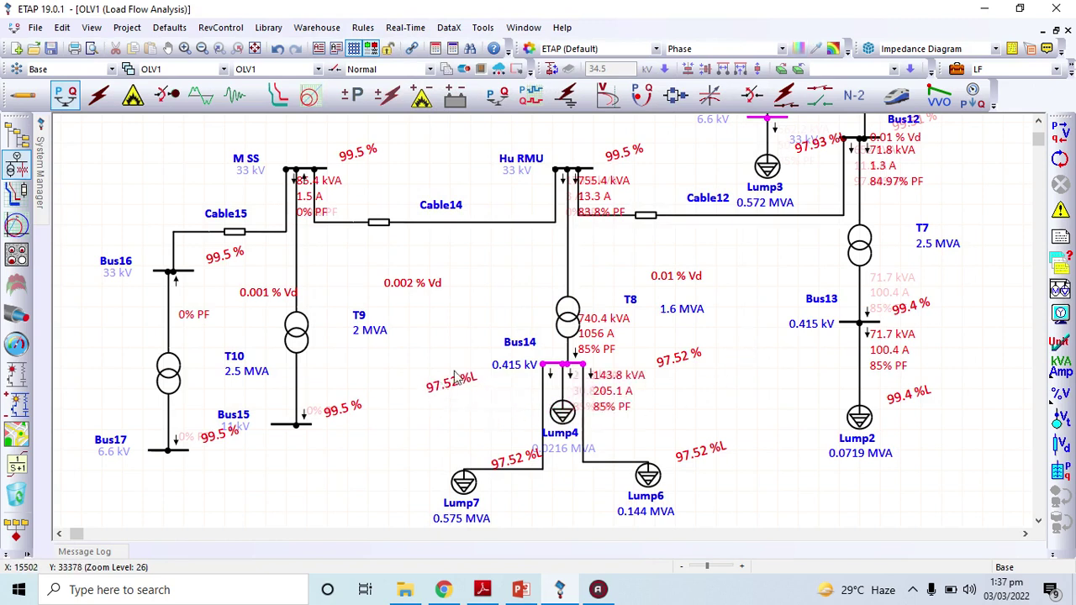
Step: Apply the Smaller Size option in T8's Sizing tab to rate it 1.25 MVA, and confirm
double_click(577, 333)
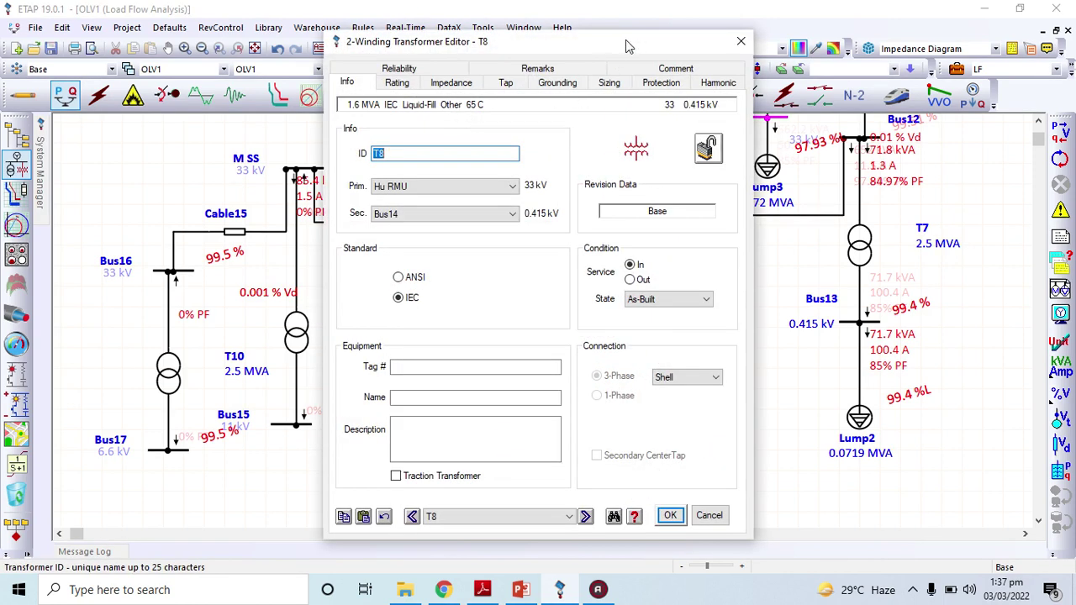
drag(626, 40, 333, 19)
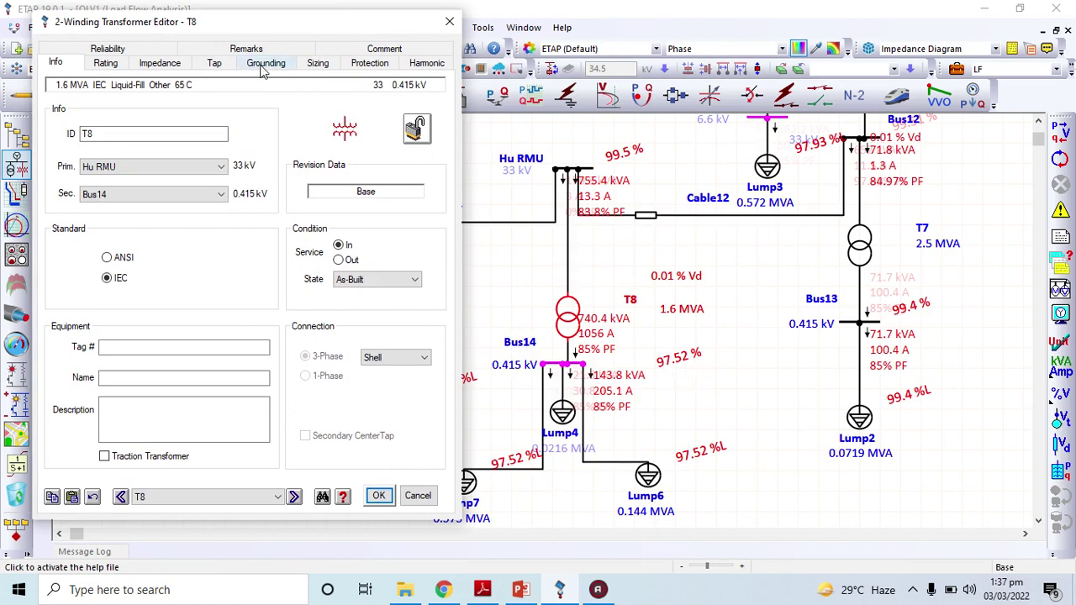
click(308, 67)
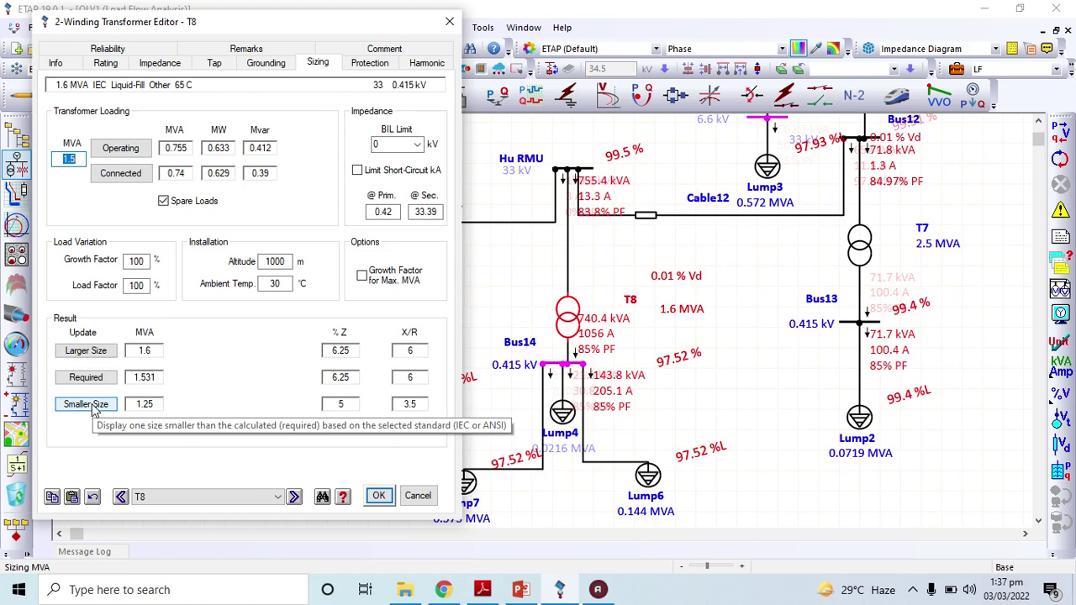
click(94, 407)
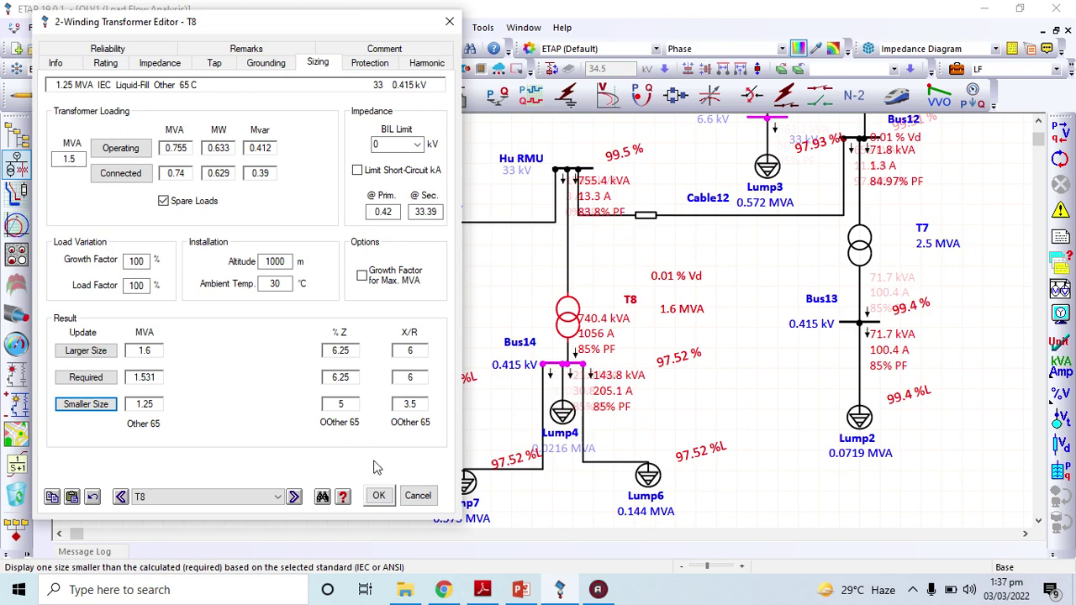
click(96, 406)
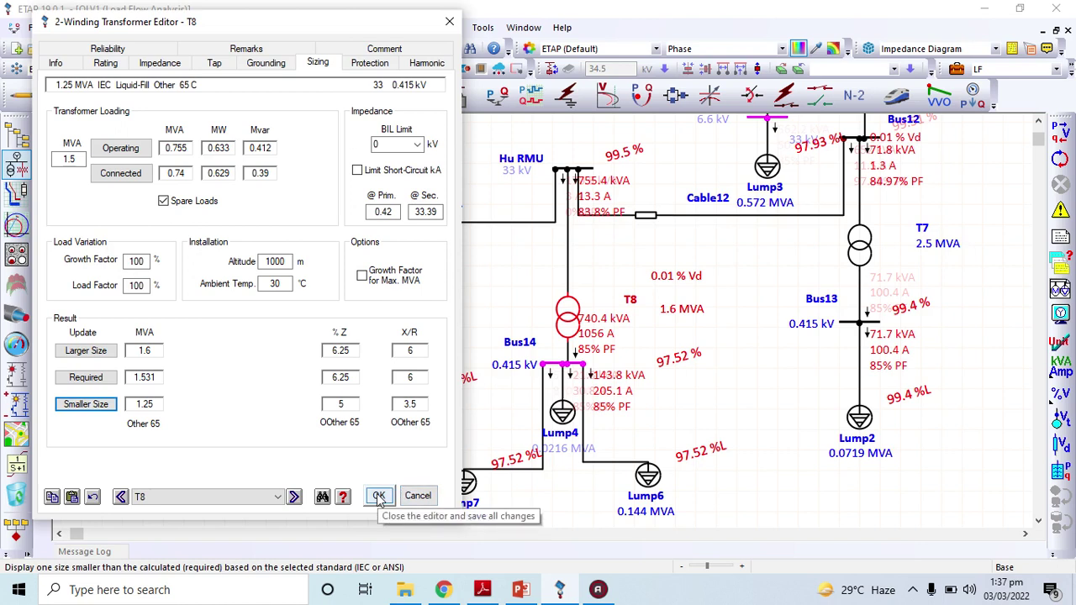
click(378, 496)
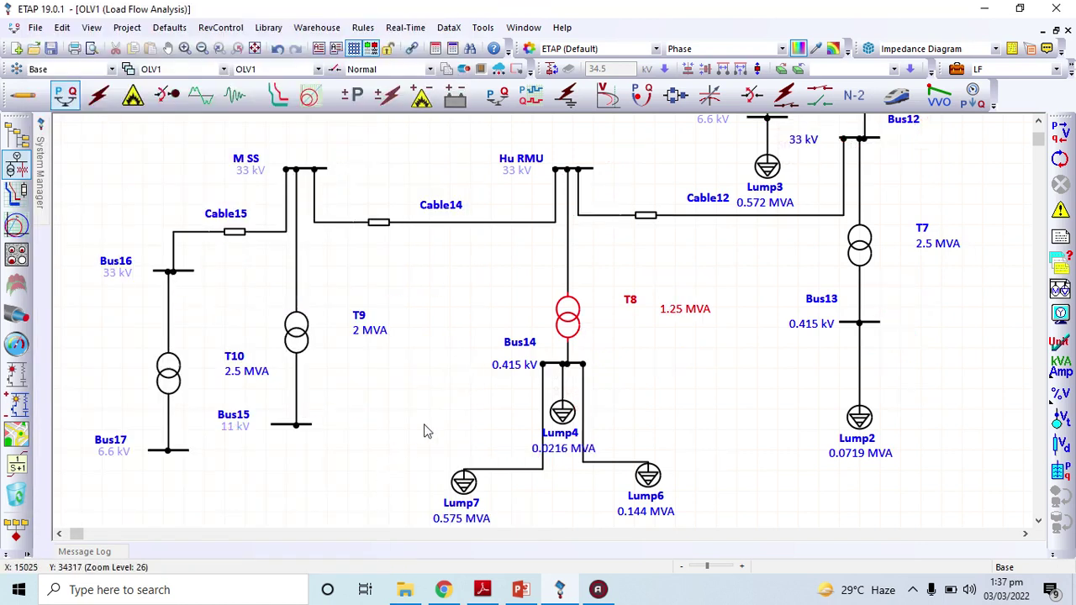
Step: Rerun load flow with T8 at 1.25 MVA, showing Bus14 at 97.22 %, and open T8
click(1062, 161)
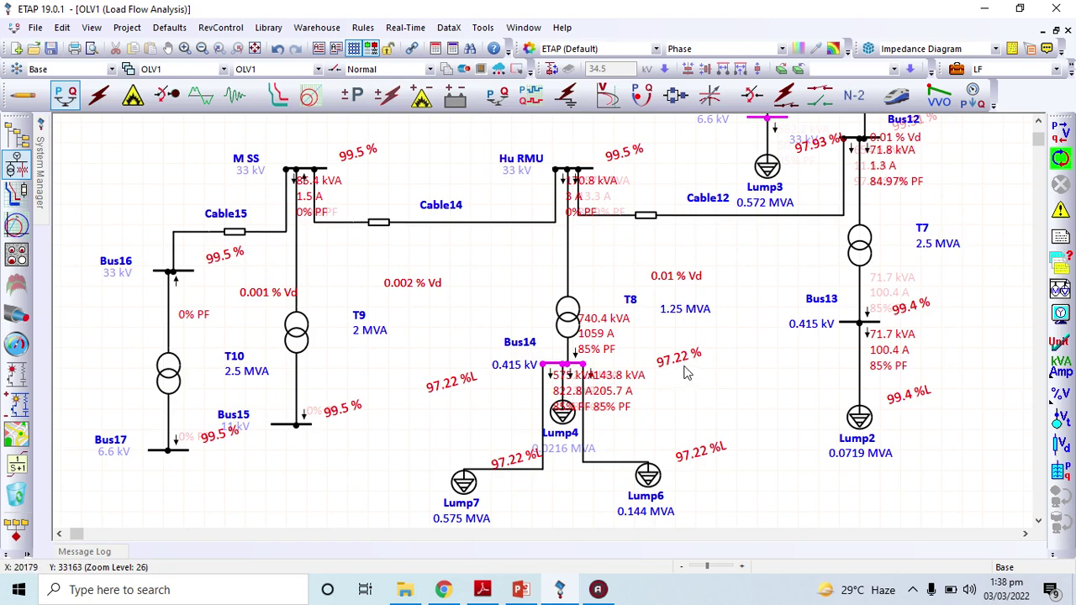
click(550, 331)
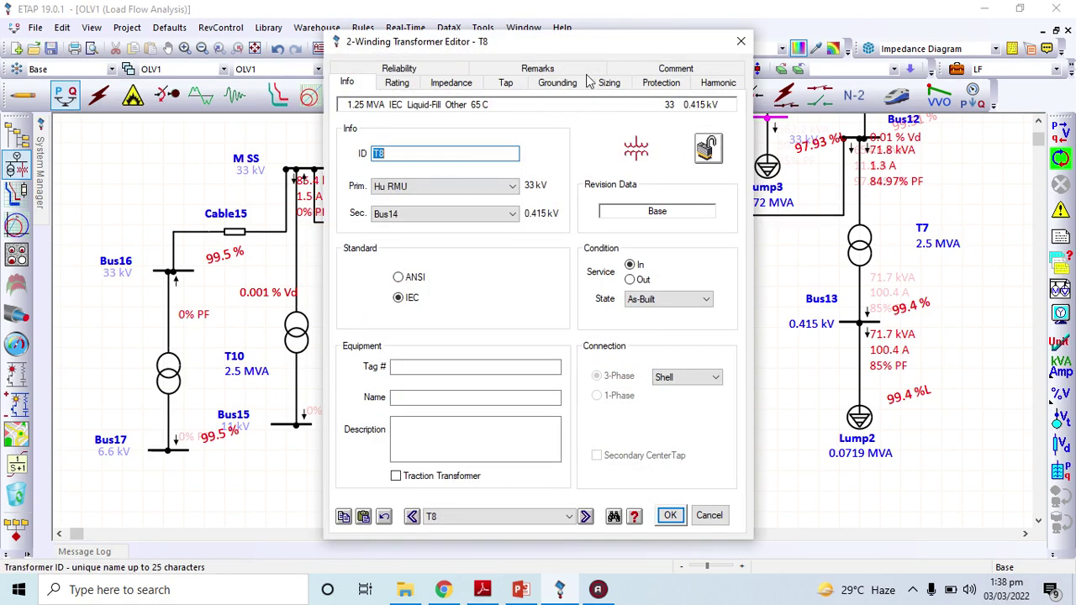
Step: Apply T8's Required size of 1.531 MVA, verify it on the Rating tab, and save
drag(602, 42, 279, 52)
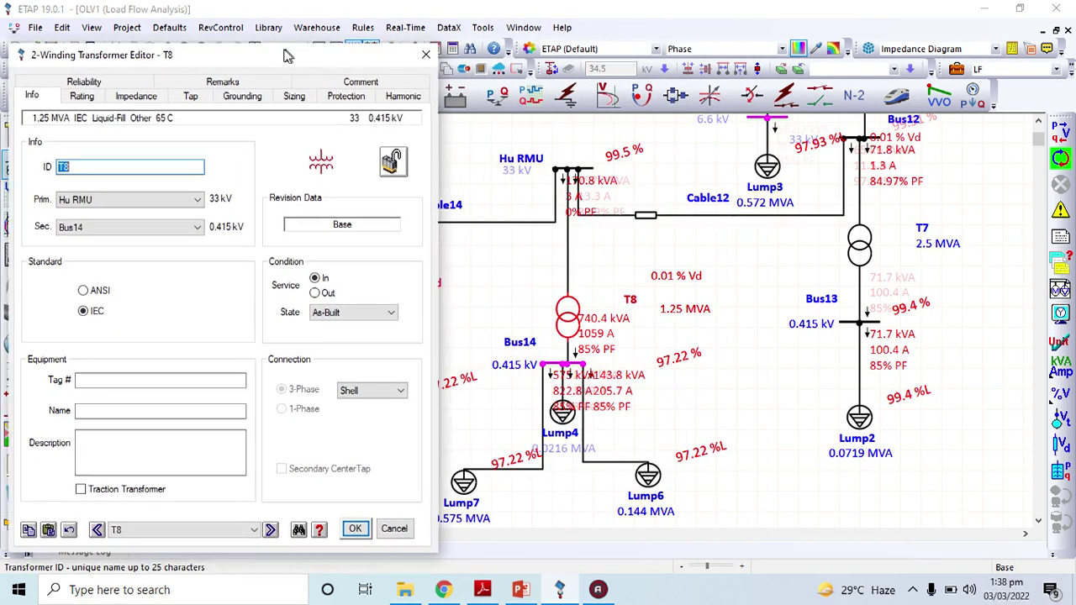
click(285, 95)
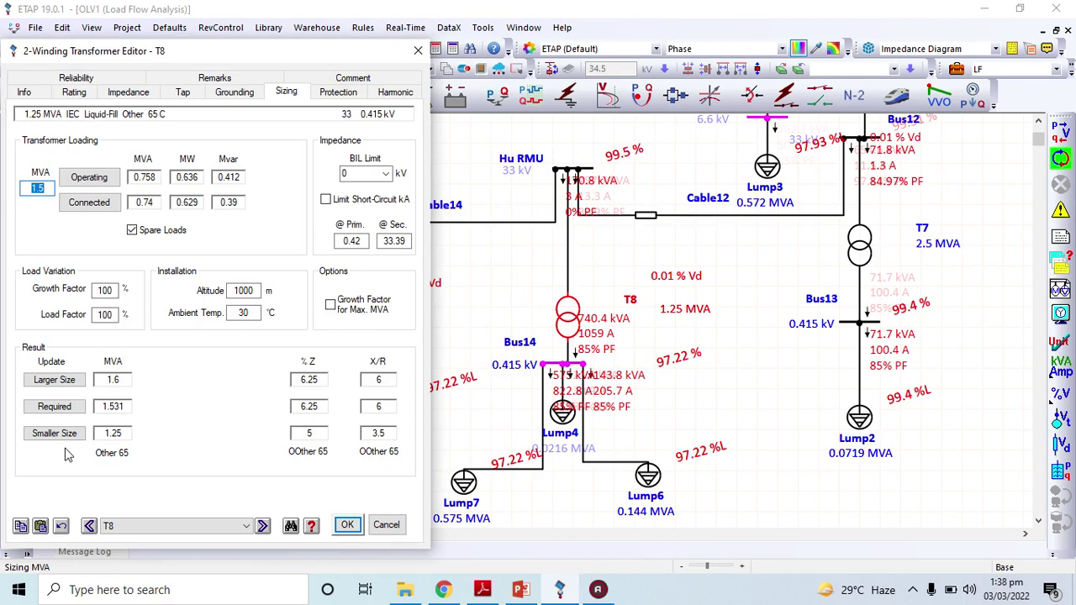
click(55, 407)
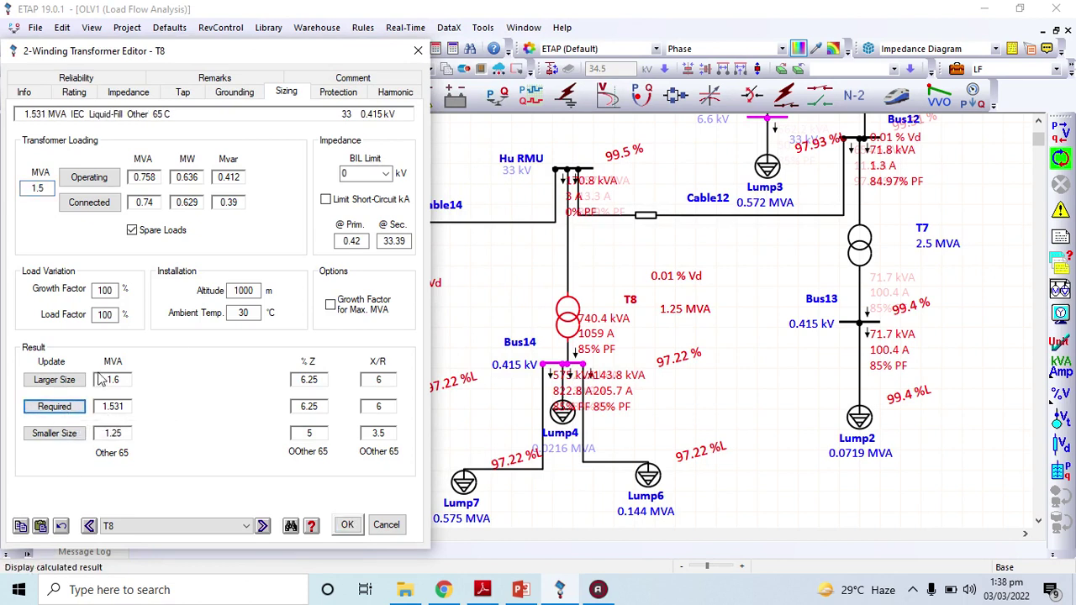
click(69, 94)
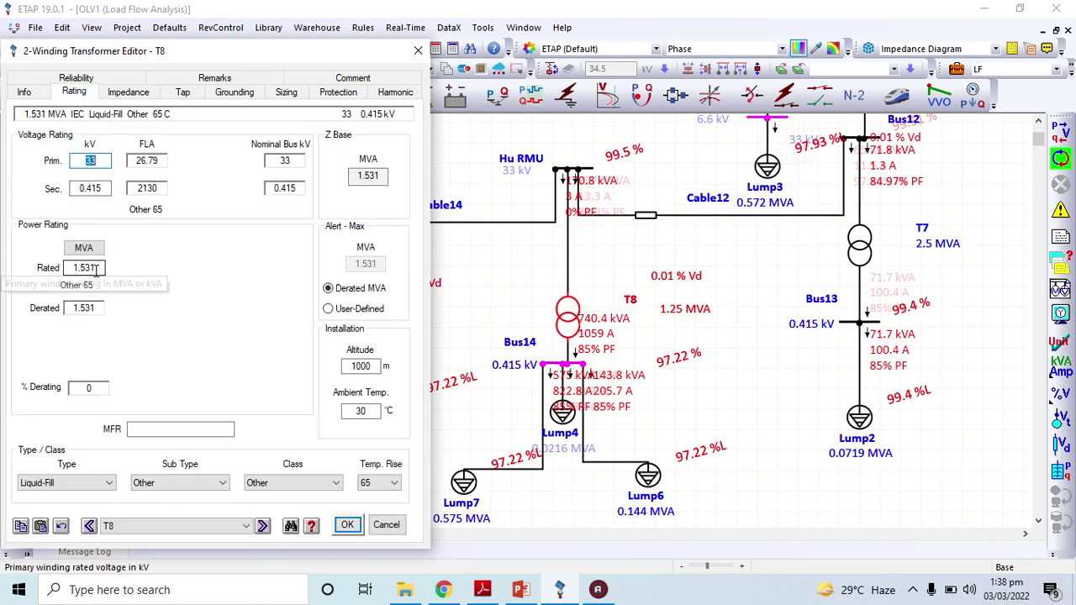
click(290, 94)
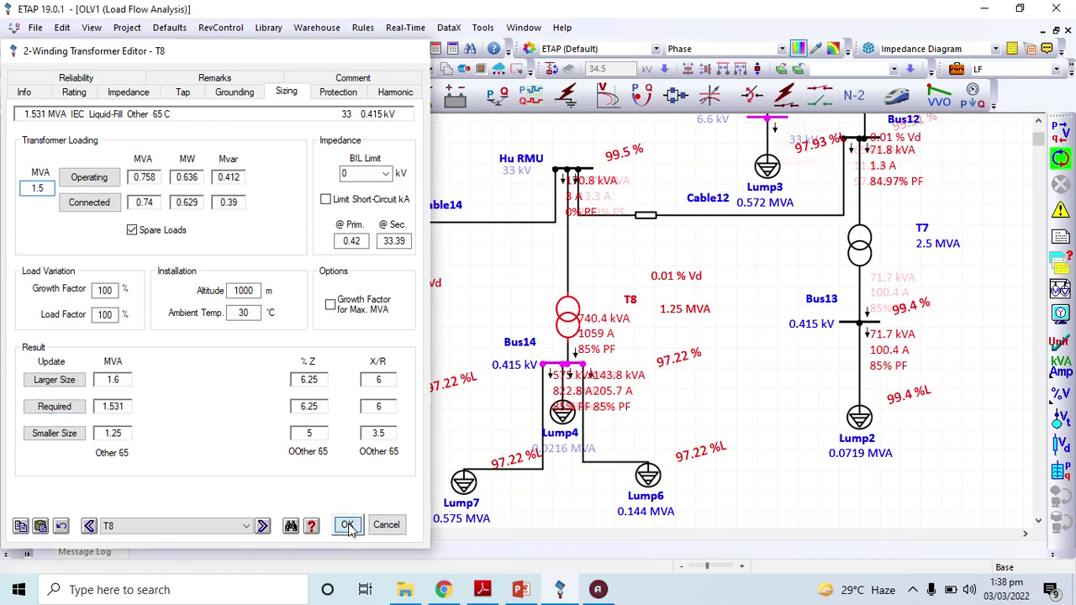
click(348, 524)
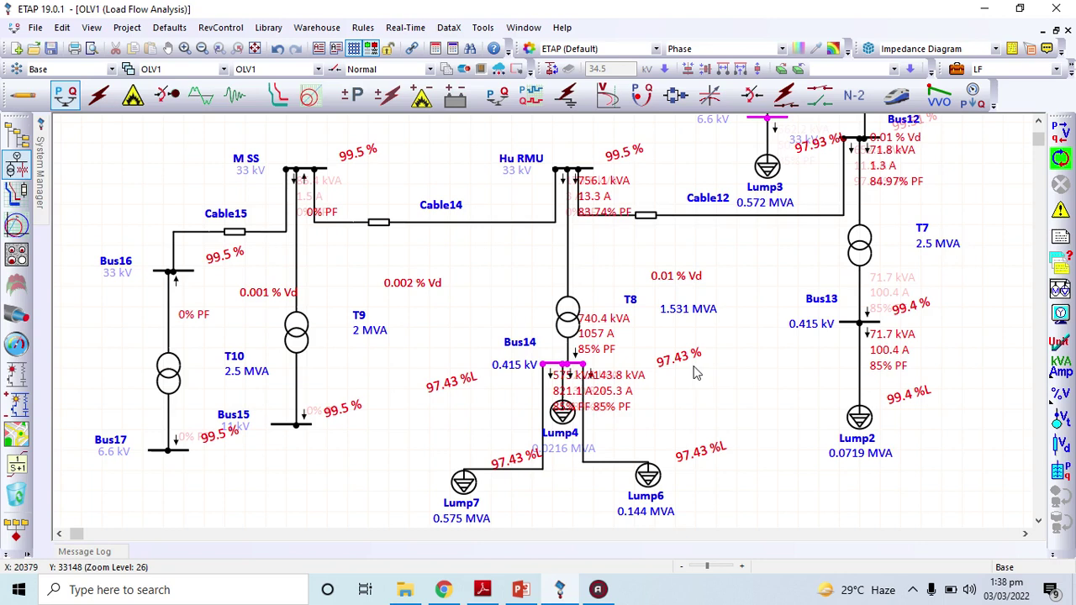
Step: Use Larger Size in T8's Sizing tab to restore its 1.6 MVA rating and save
double_click(570, 336)
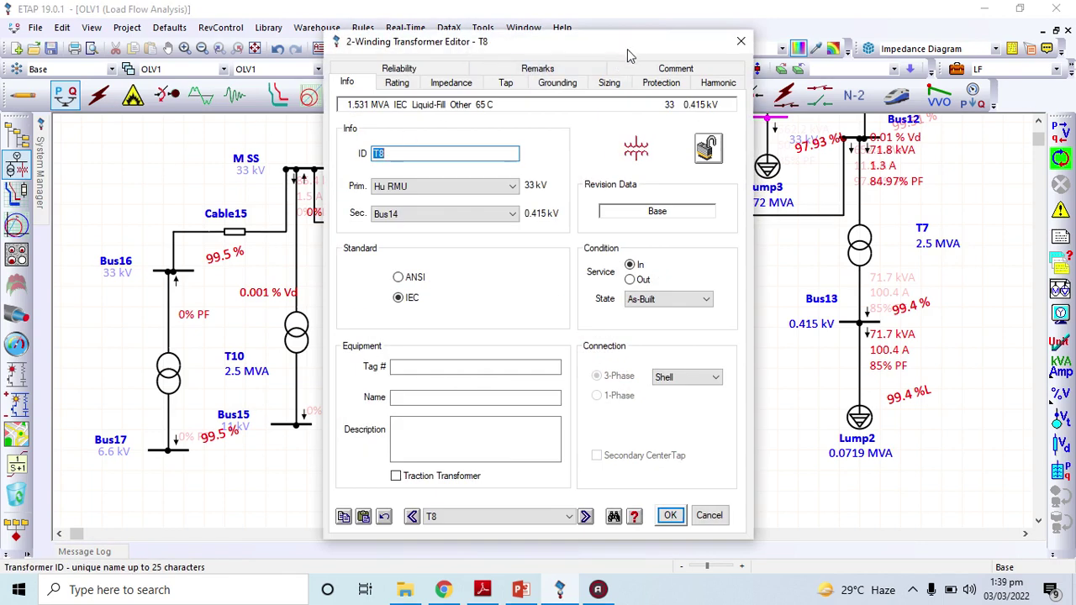
drag(609, 42, 307, 43)
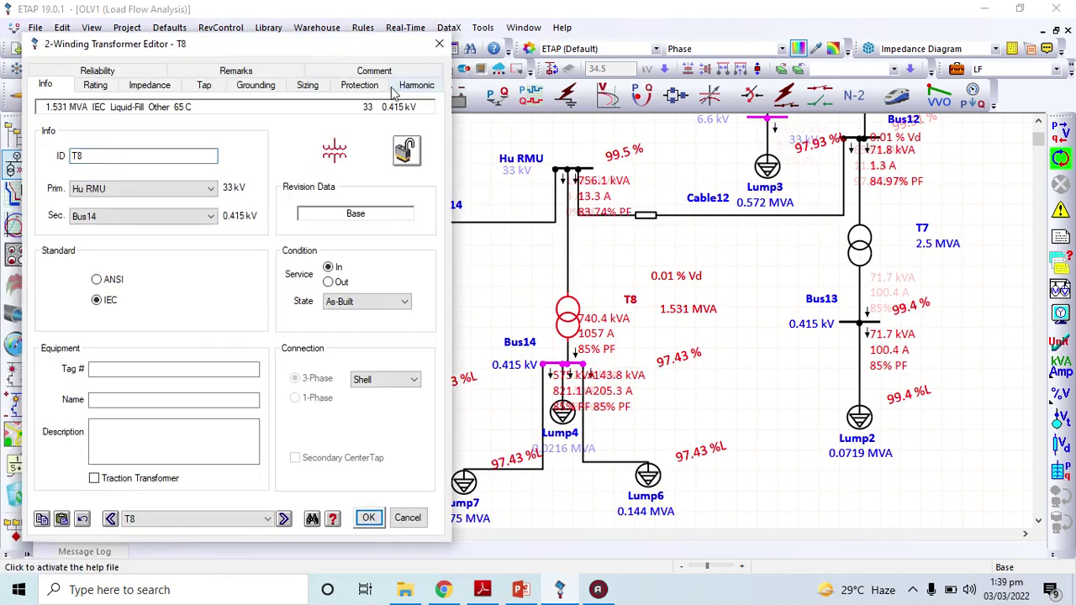
click(308, 86)
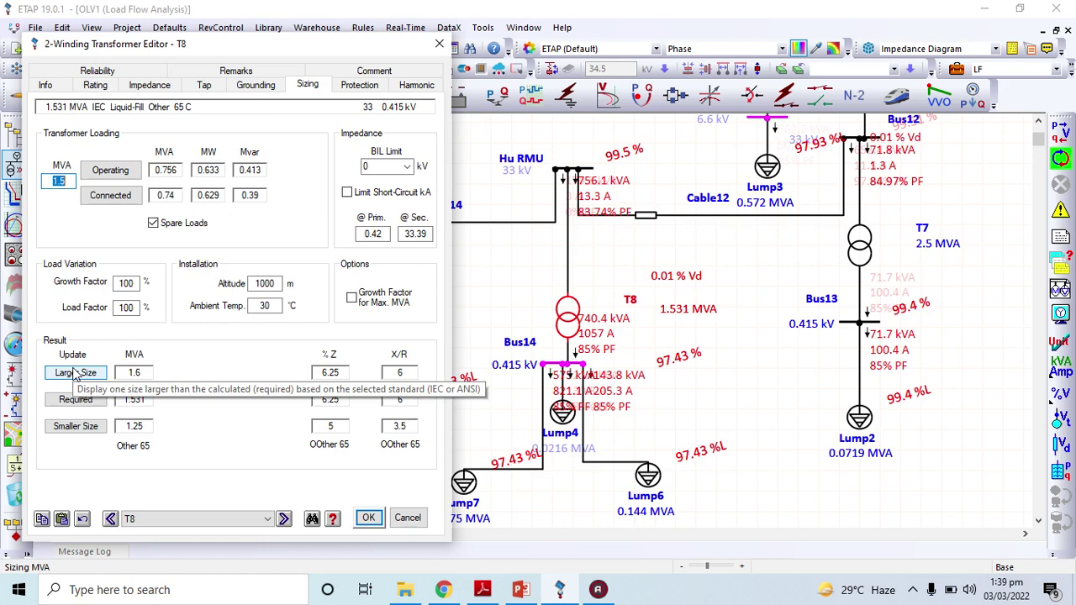
click(76, 374)
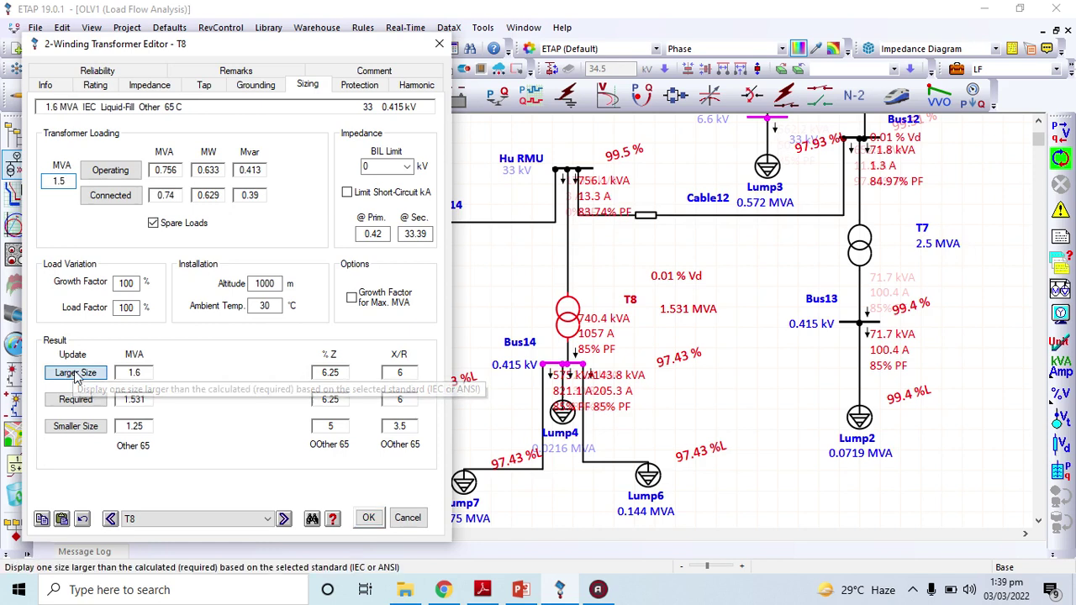
click(368, 518)
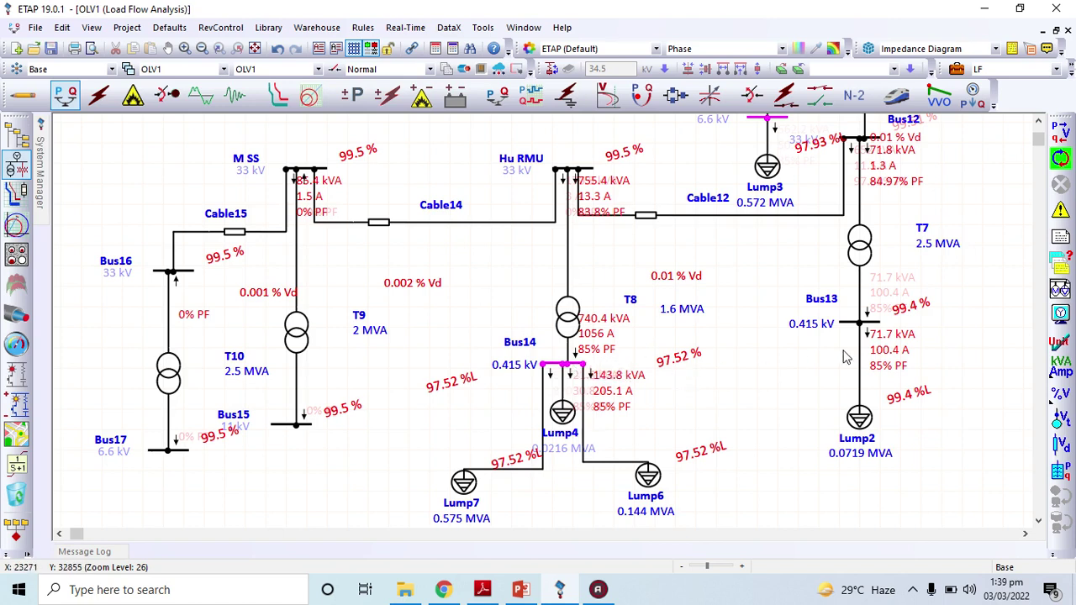
Step: Move Bus13's 99.4 % label clear of T7's results, then open the Action! recorder
drag(906, 311, 950, 331)
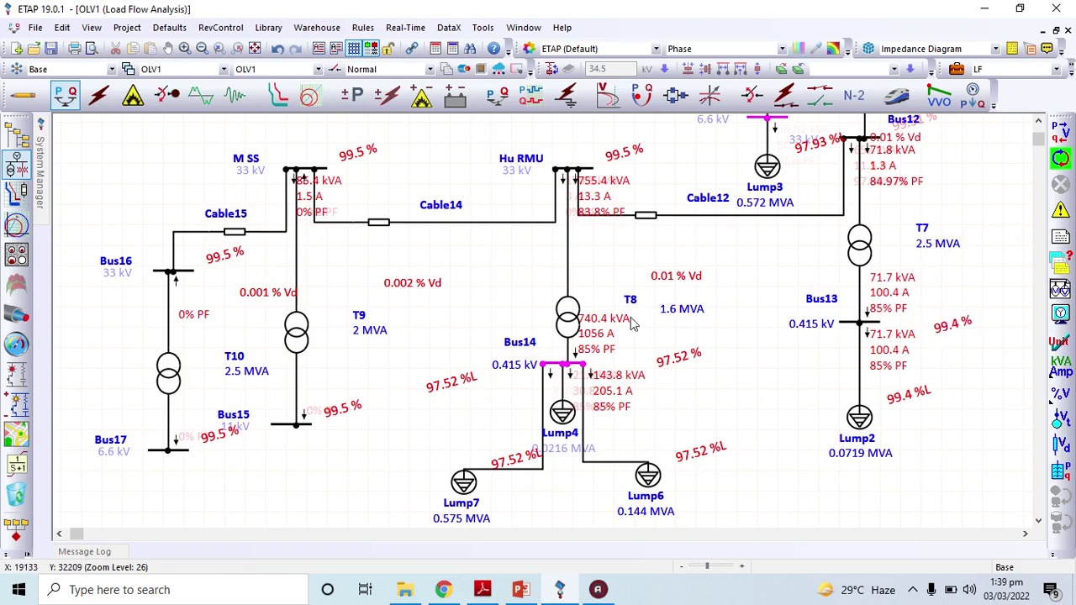
drag(1038, 123, 1038, 124)
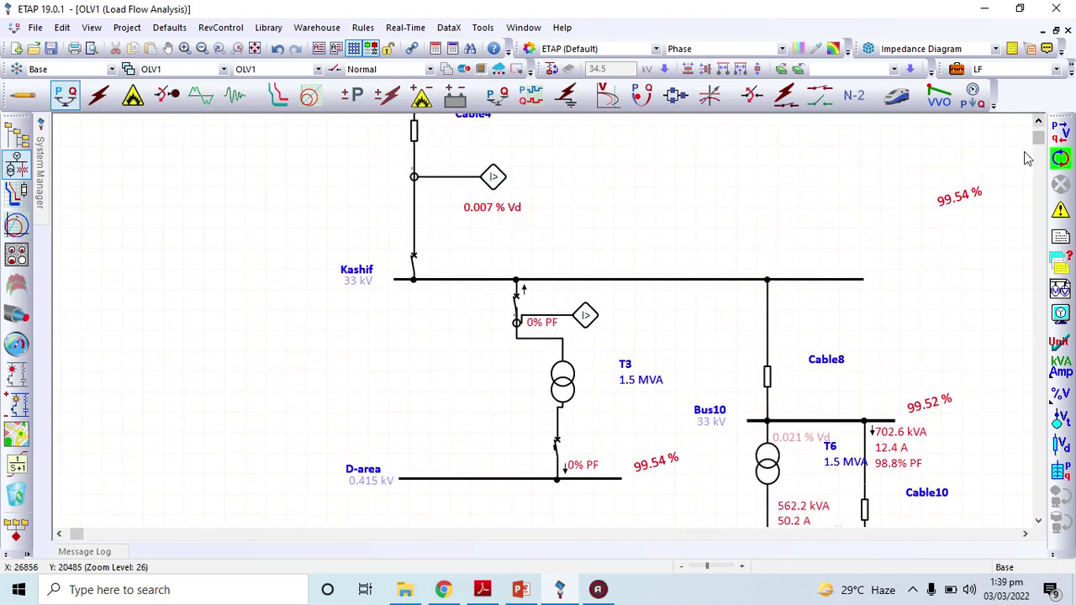
click(597, 589)
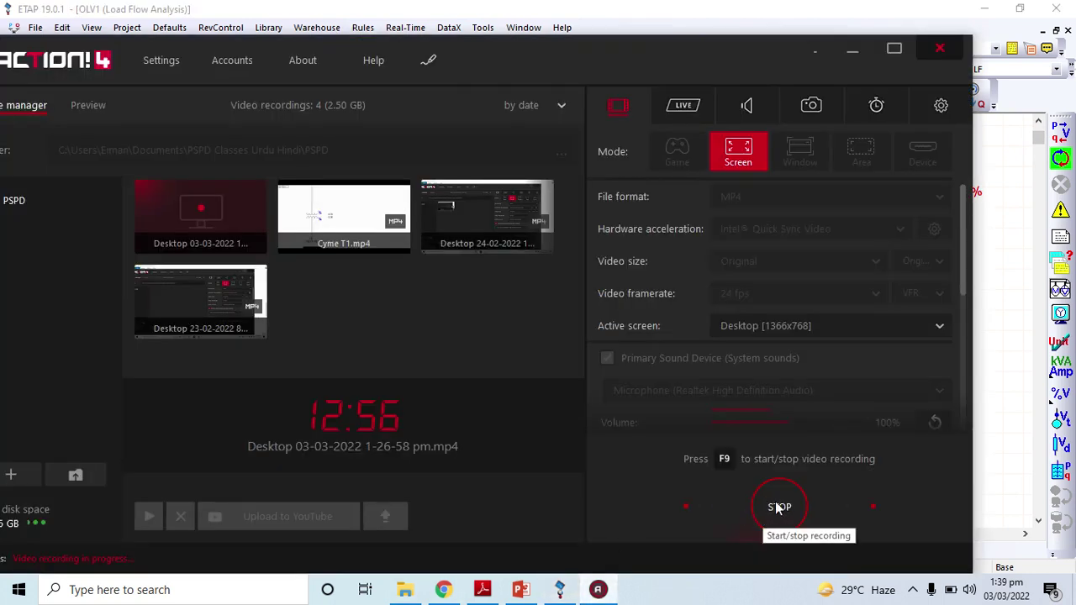